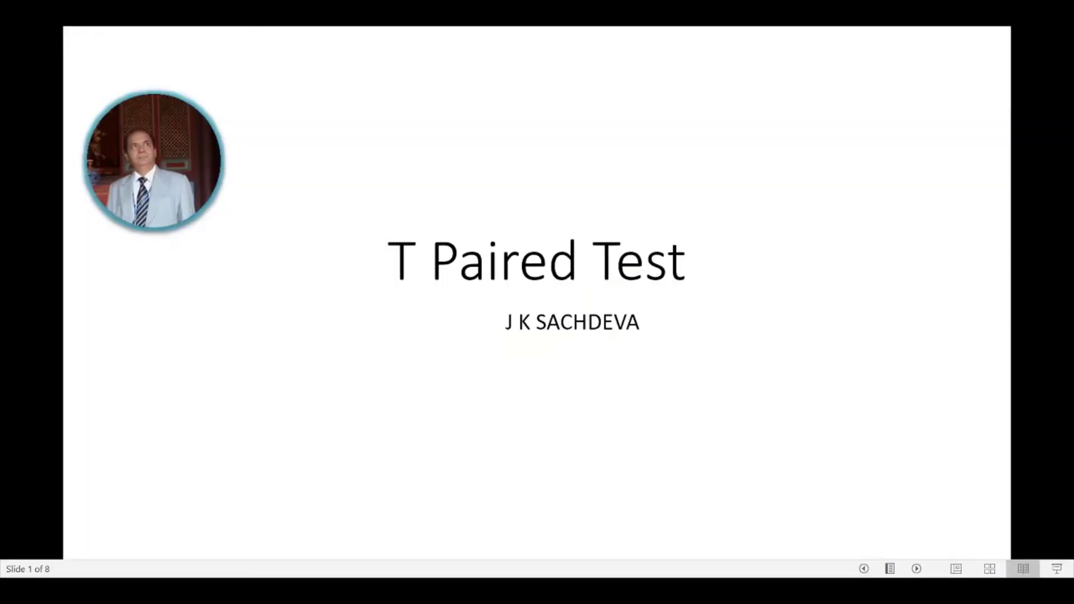
- Advance the slideshow from the title slide to slide 2, 'T test'
key(Right)
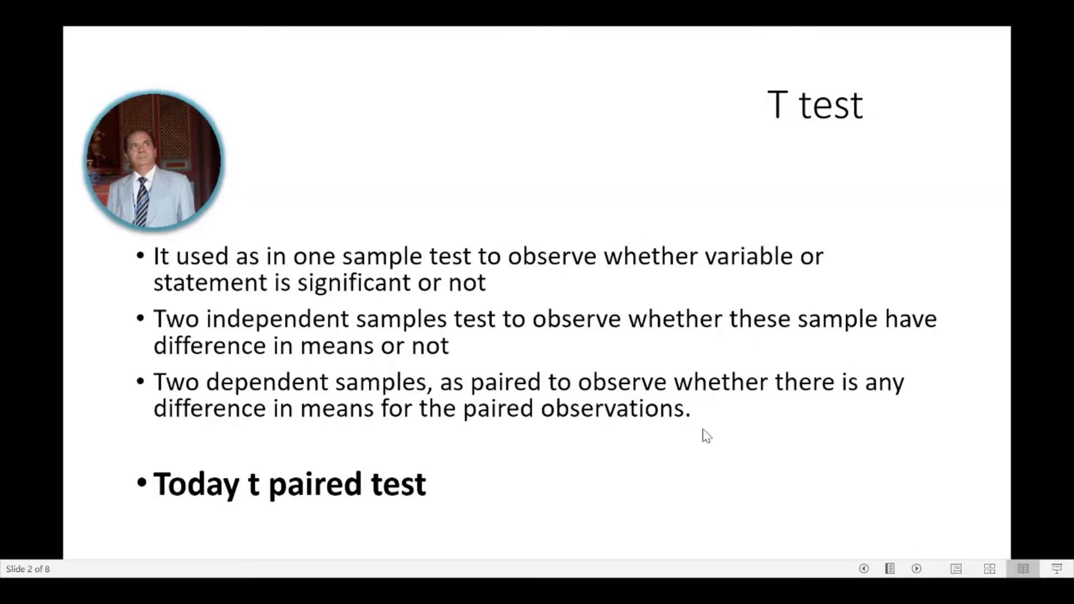
- Advance to slide 3, 'T paired test is used in', listing Biostatistics, Medicines and other fields
key(Right)
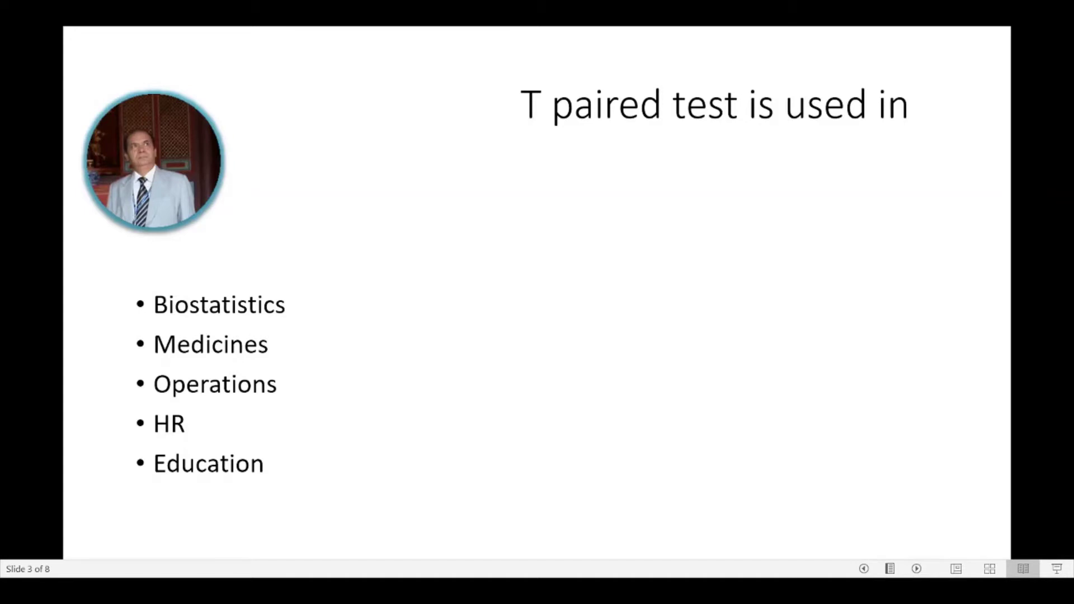
- Advance to slide 4, 'Experimental Research'
key(Right)
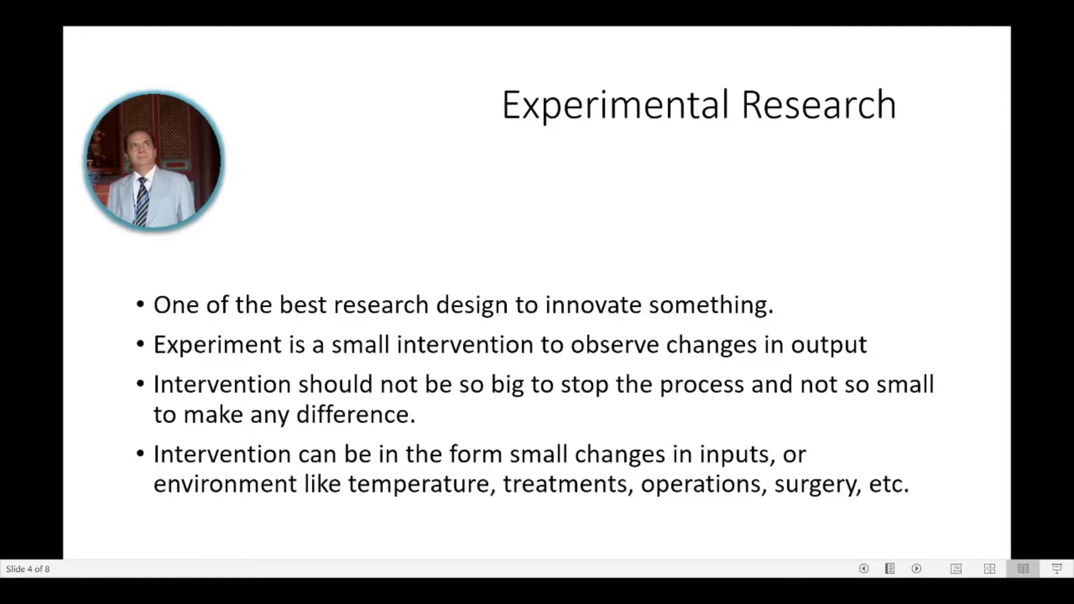
- Advance past the Experiments slides to slide 7, 'Let us learn t-paired test'
key(Right)
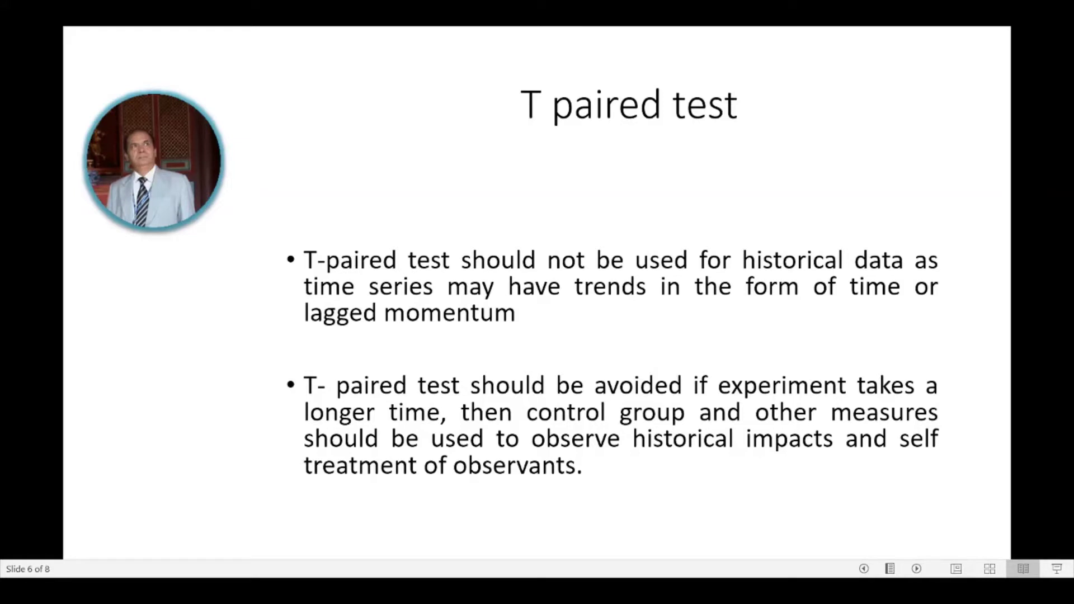
key(Right)
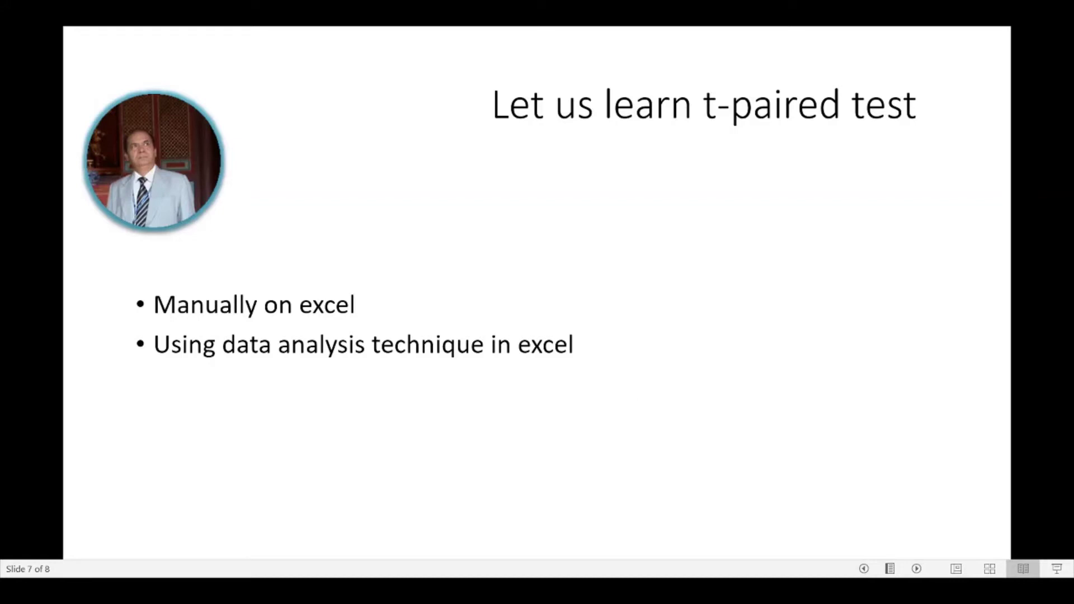
- Advance to slide 8, the final slide about forthcoming videos
key(Right)
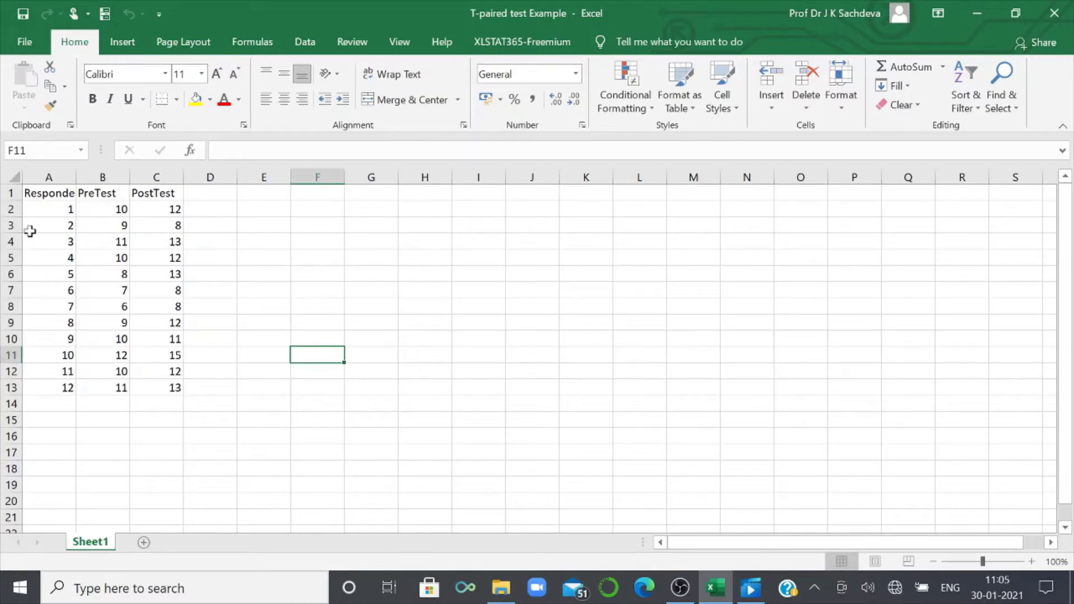
- Insert a blank row above the column headings
click(9, 193)
right_click(11, 195)
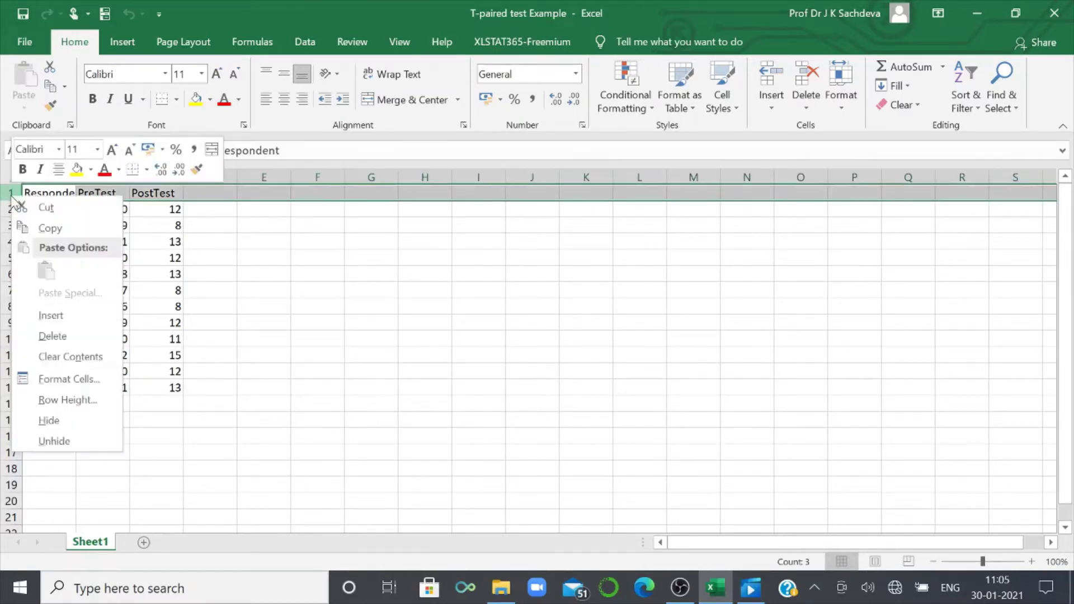
click(60, 315)
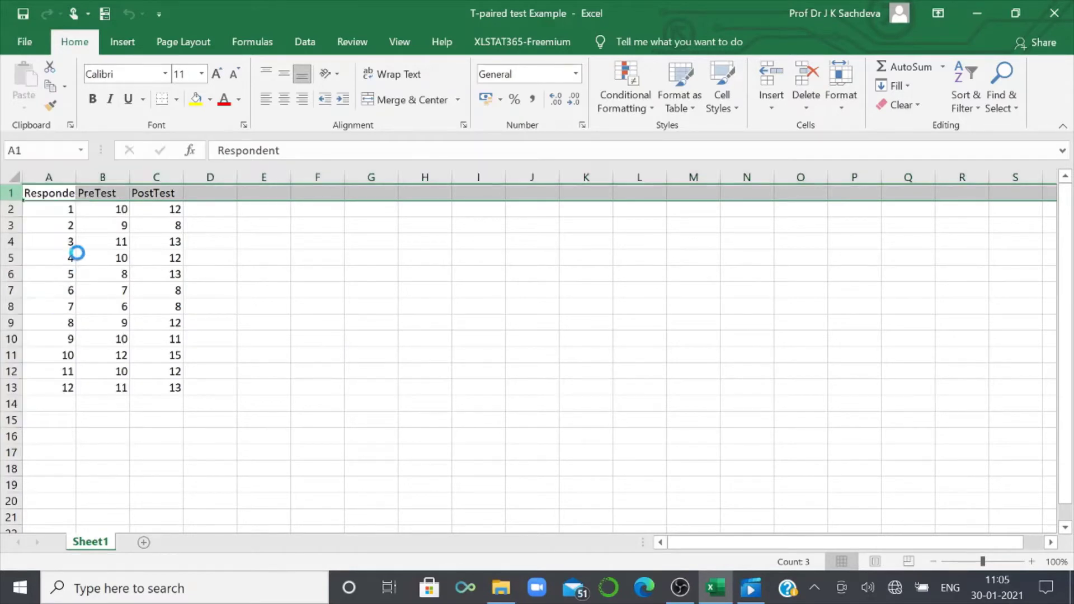
- Label B1 'Before', C1 'After' and E1 'Difference'
click(99, 190)
text(B)
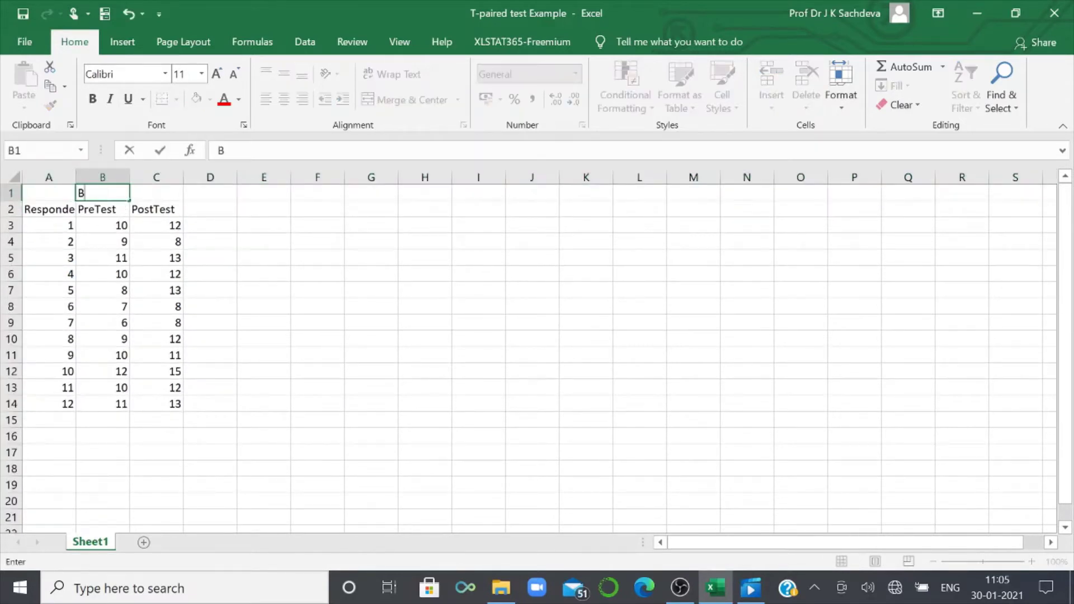
text(efro)
key(BackSpace)
key(BackSpace)
text(ore)
click(149, 192)
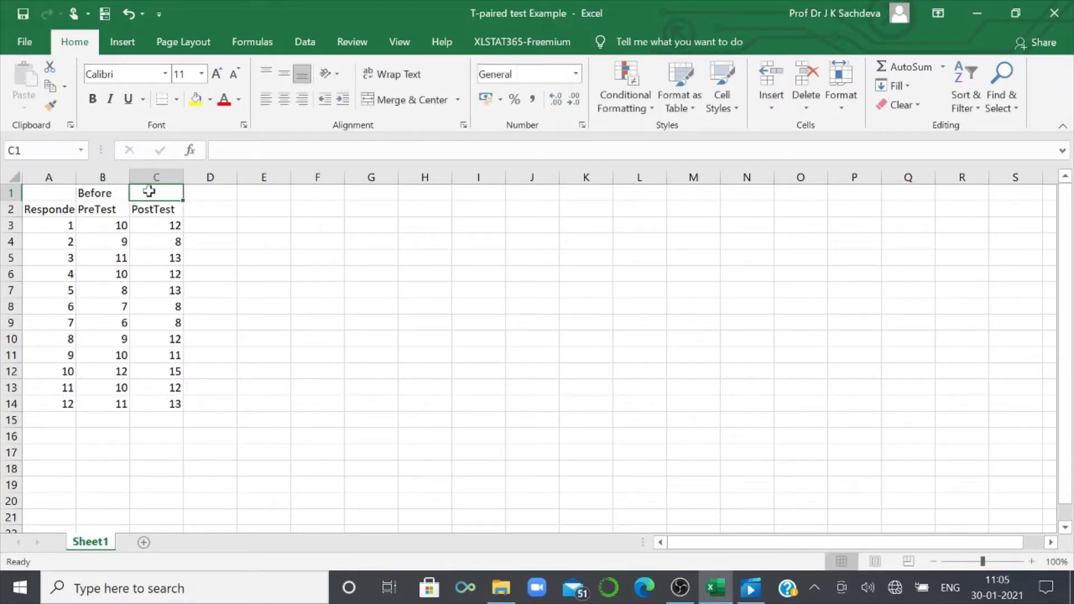
text(after)
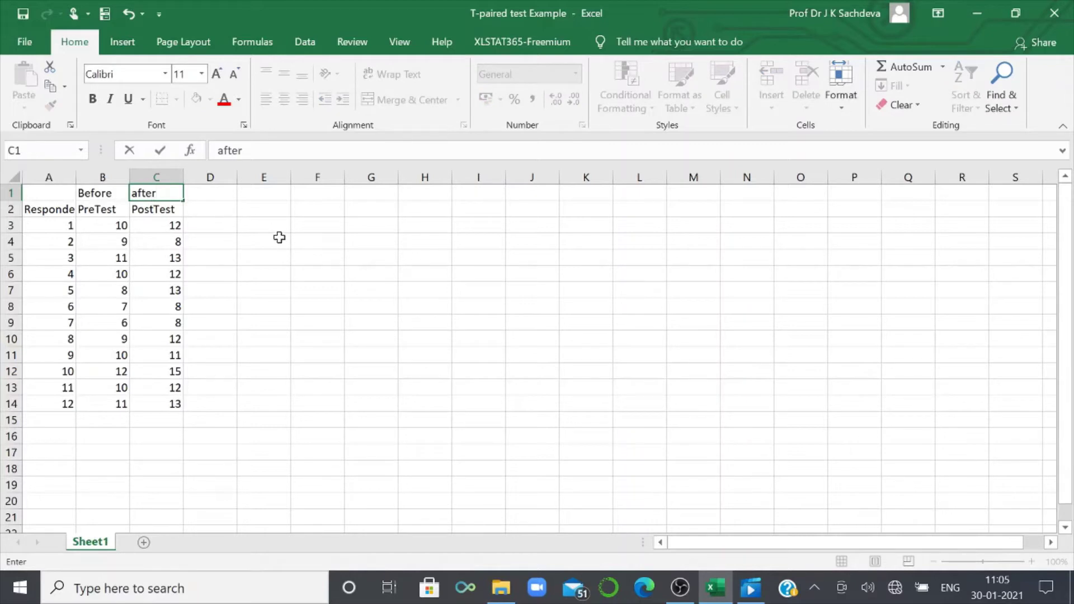
key(BackSpace)
key(BackSpace)
key(BackSpace)
key(BackSpace)
key(BackSpace)
text(After)
click(258, 193)
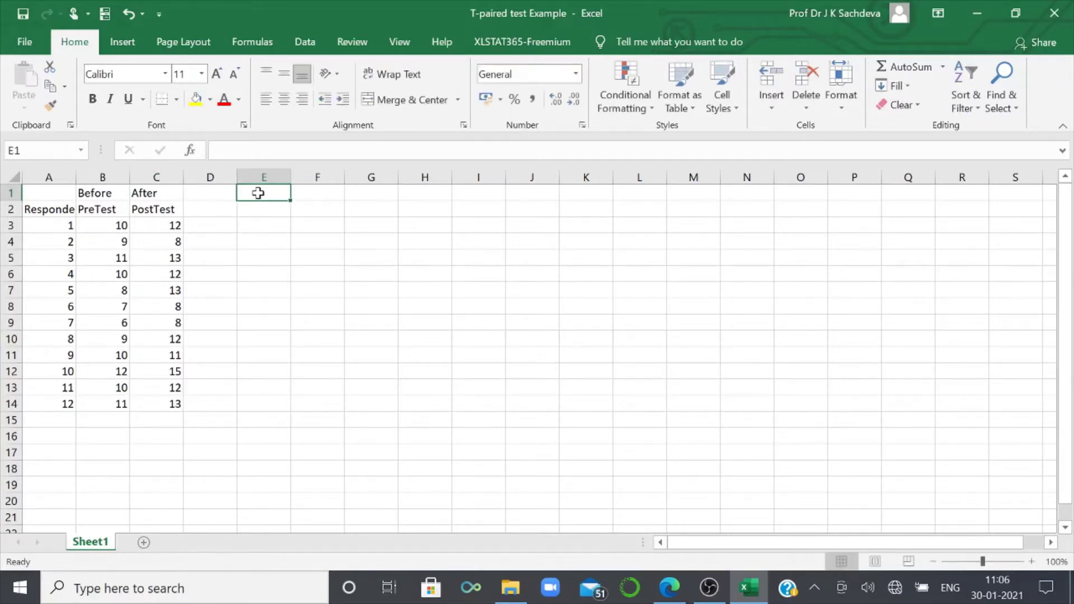
text(Diffe)
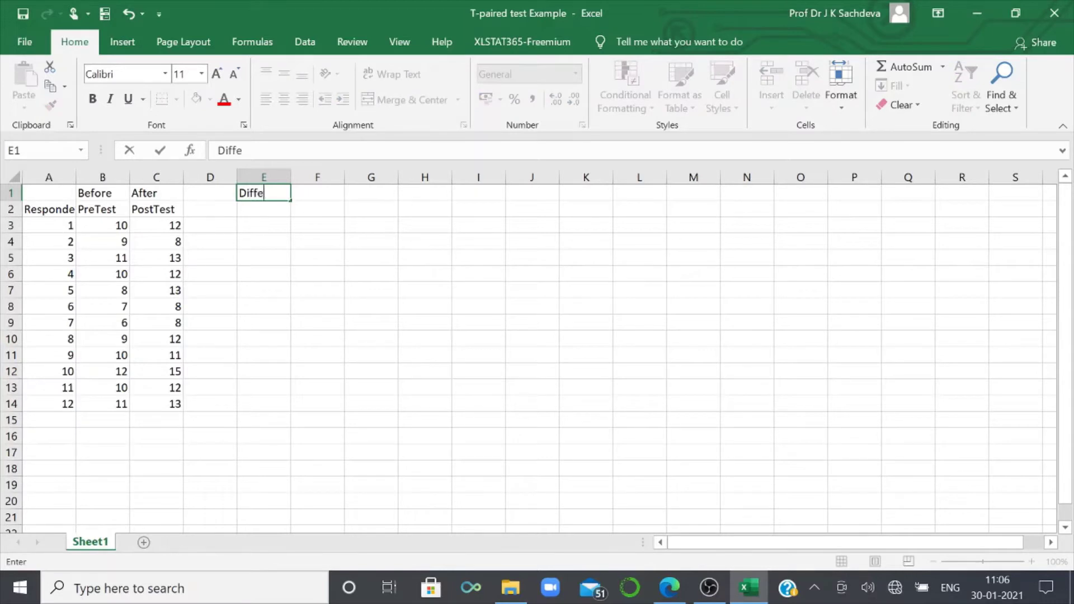
text(rence)
click(242, 214)
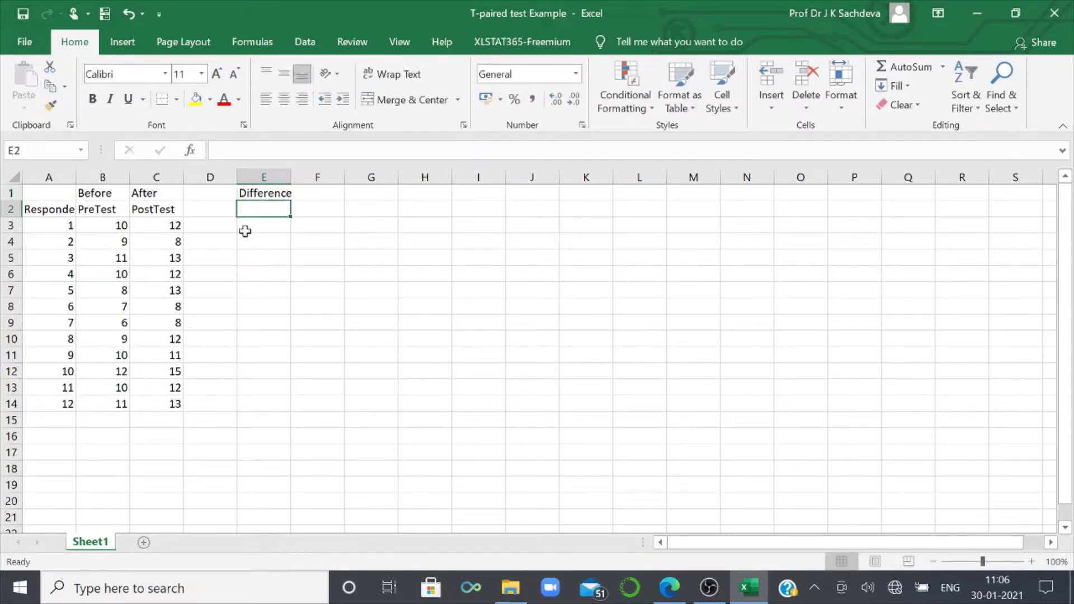
- Enter =C3-B3 in E3 and fill it down to E14
click(242, 226)
text(=)
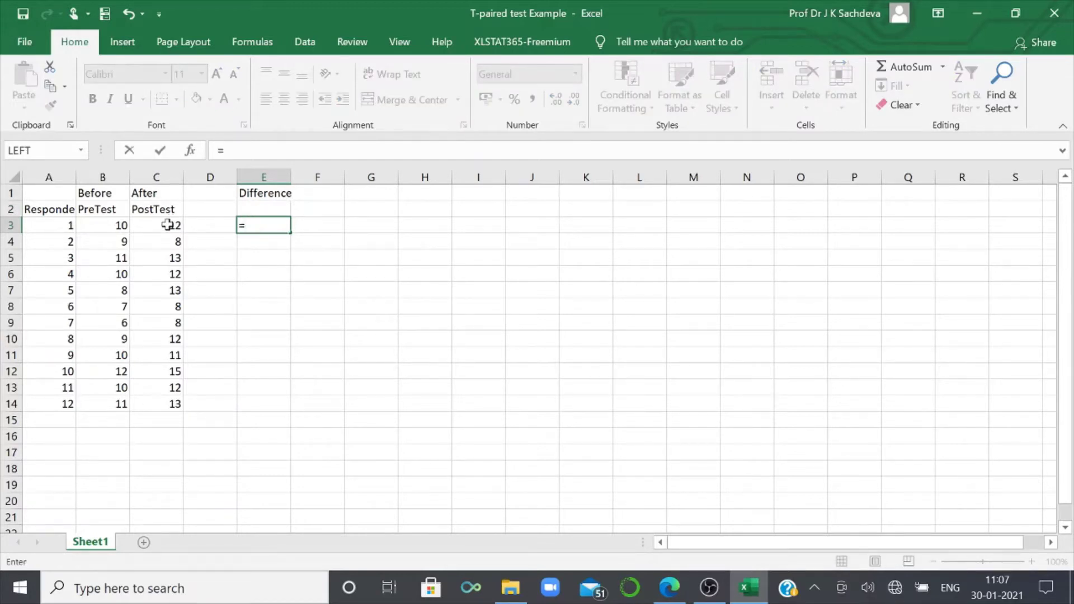
click(167, 225)
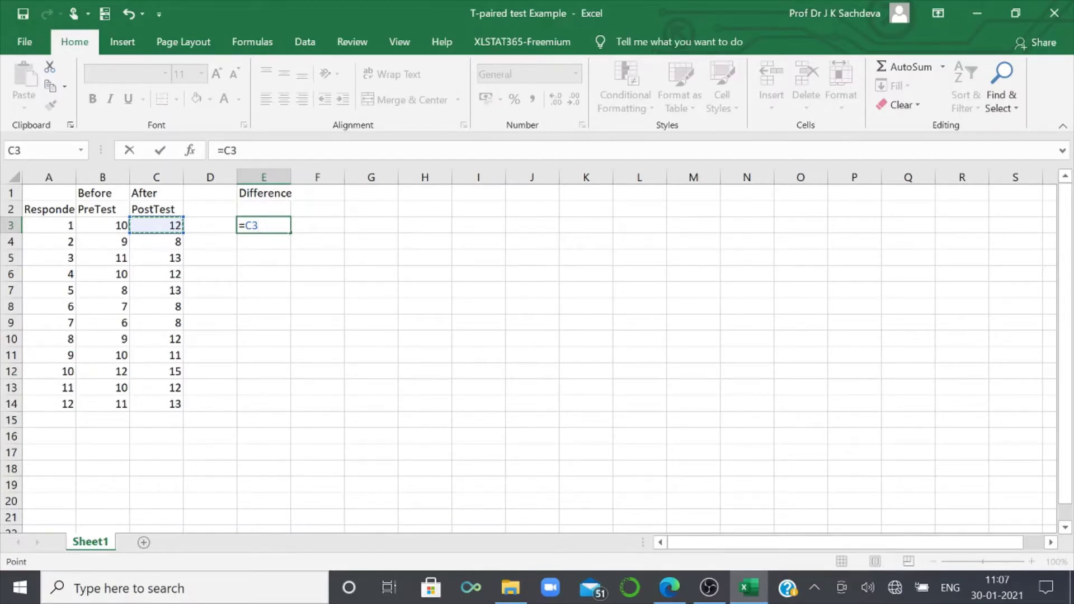
text(-)
click(113, 226)
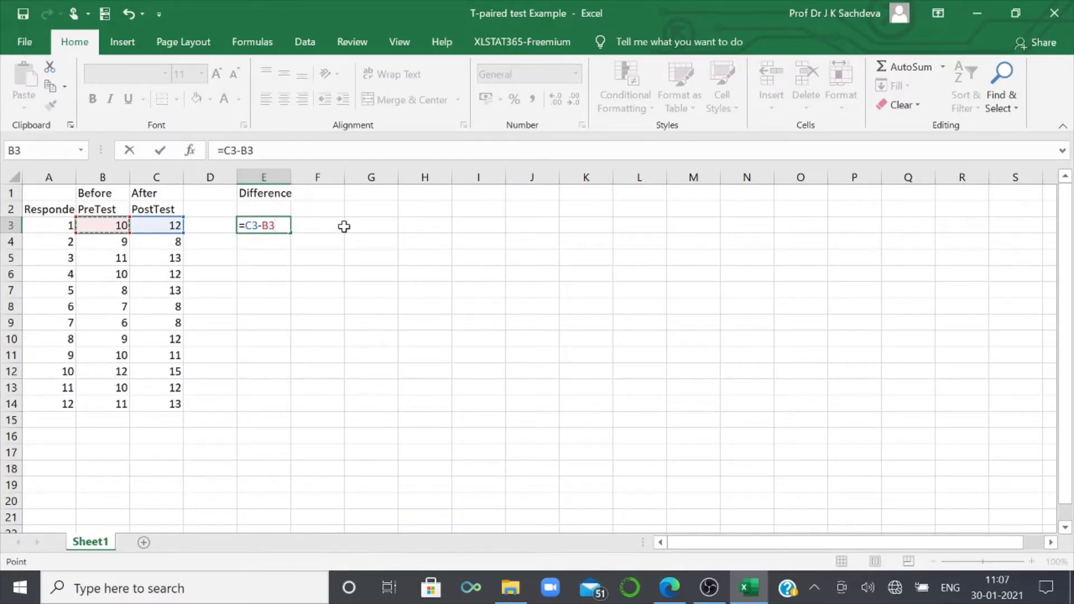
key(Return)
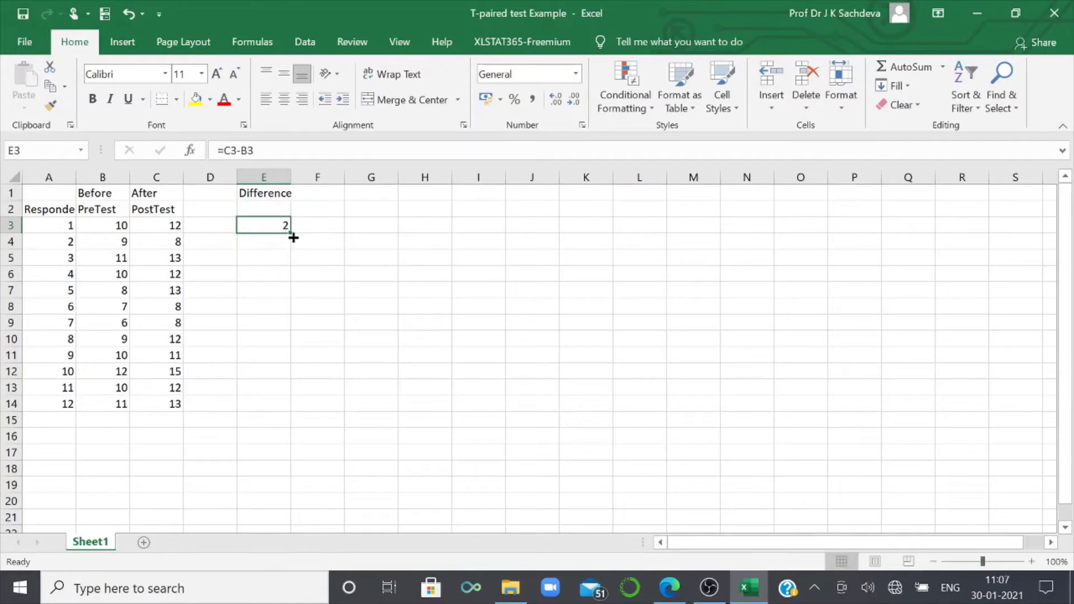
drag(290, 231, 280, 417)
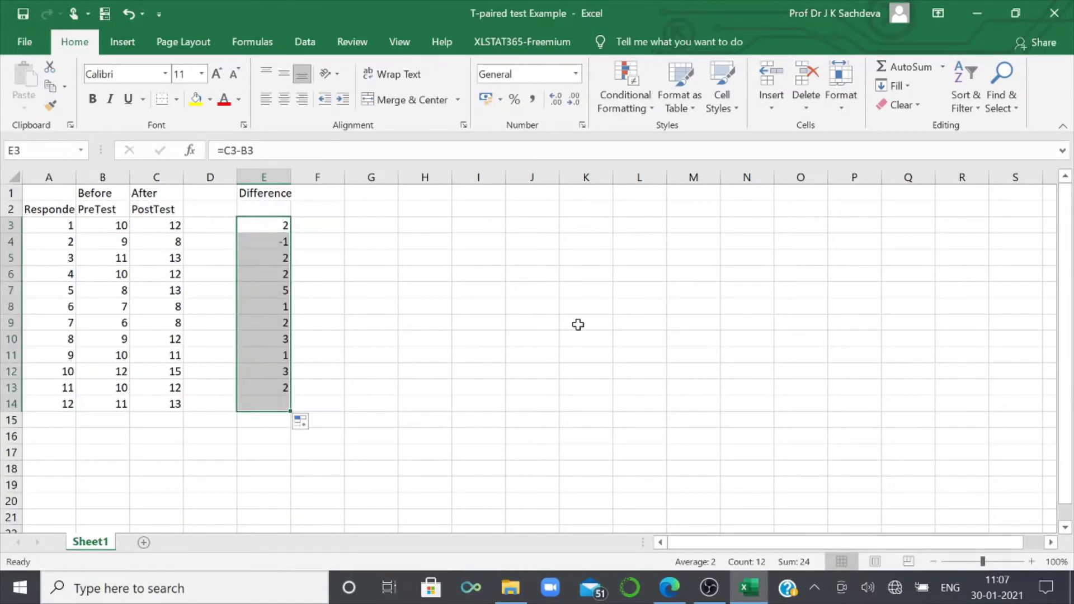
click(472, 305)
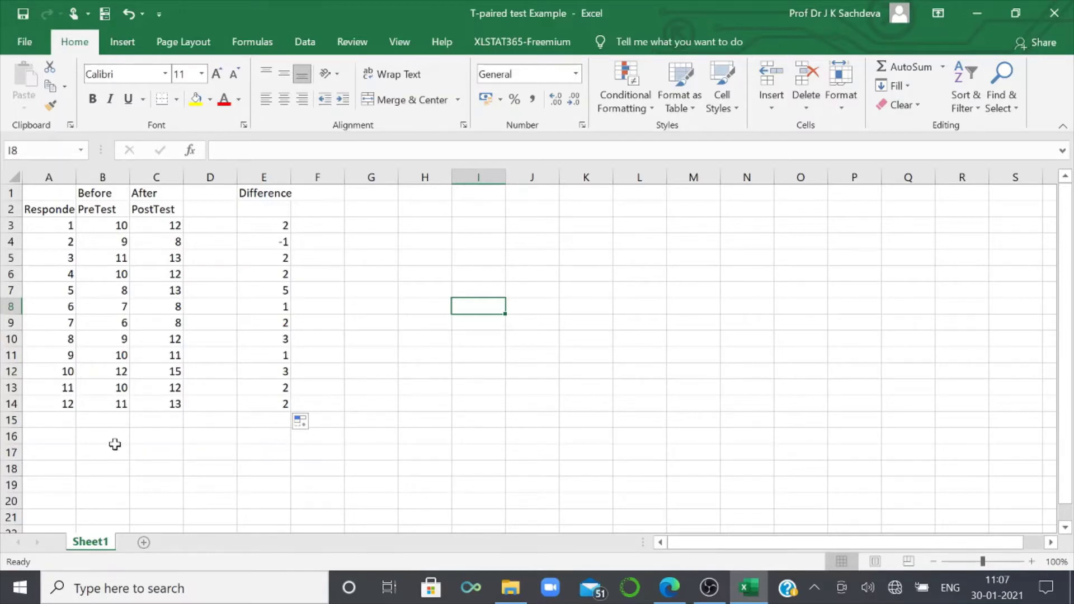
- Label C16 'Mean' and enter =AVERAGE(E3:E14) in E16, giving 2
click(156, 440)
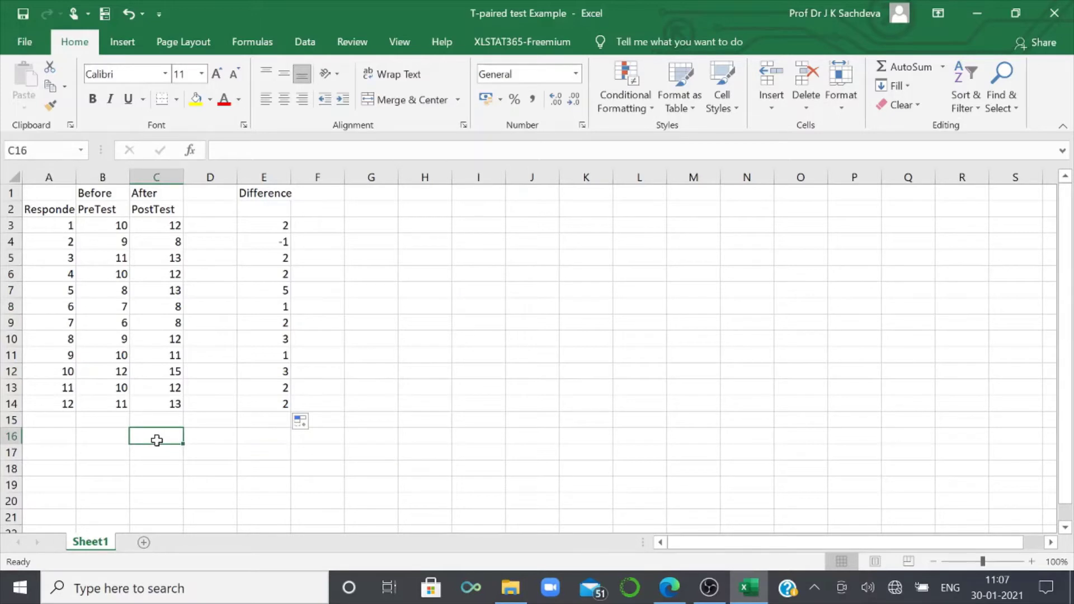
text(Mean)
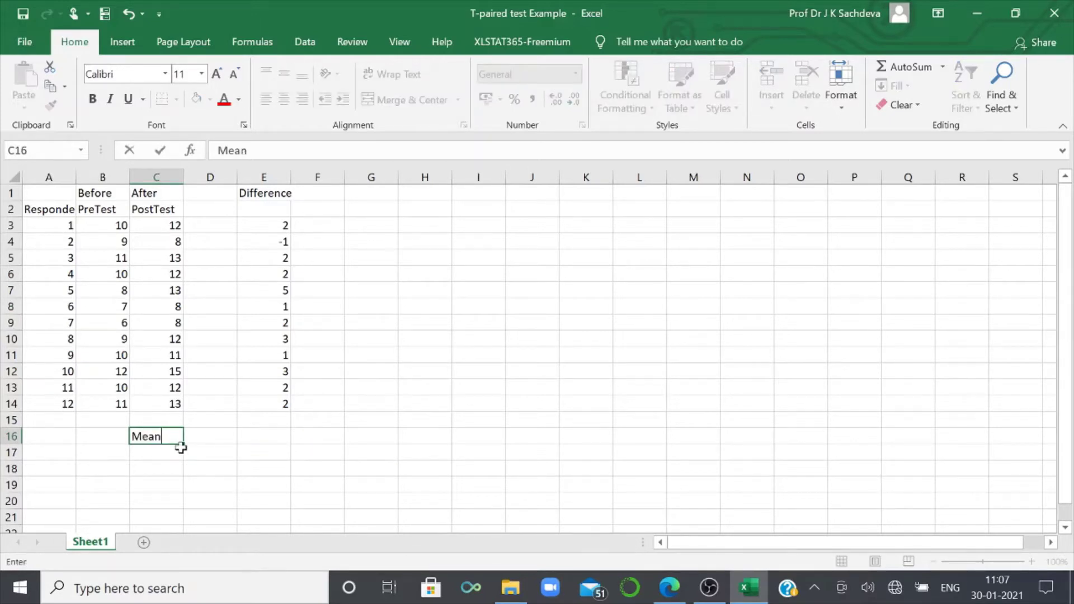
click(253, 439)
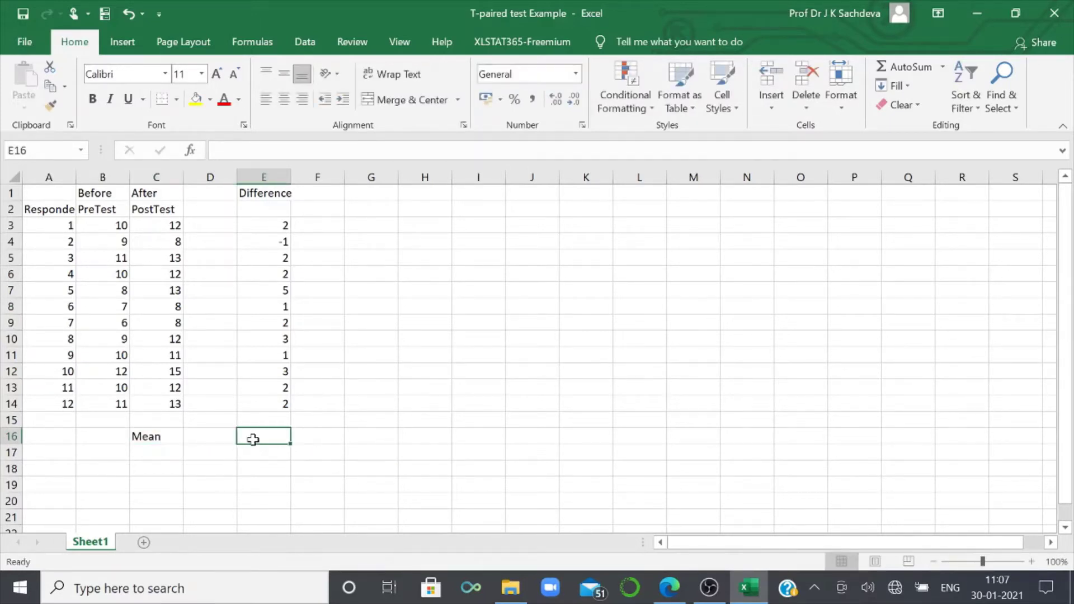
text(=a)
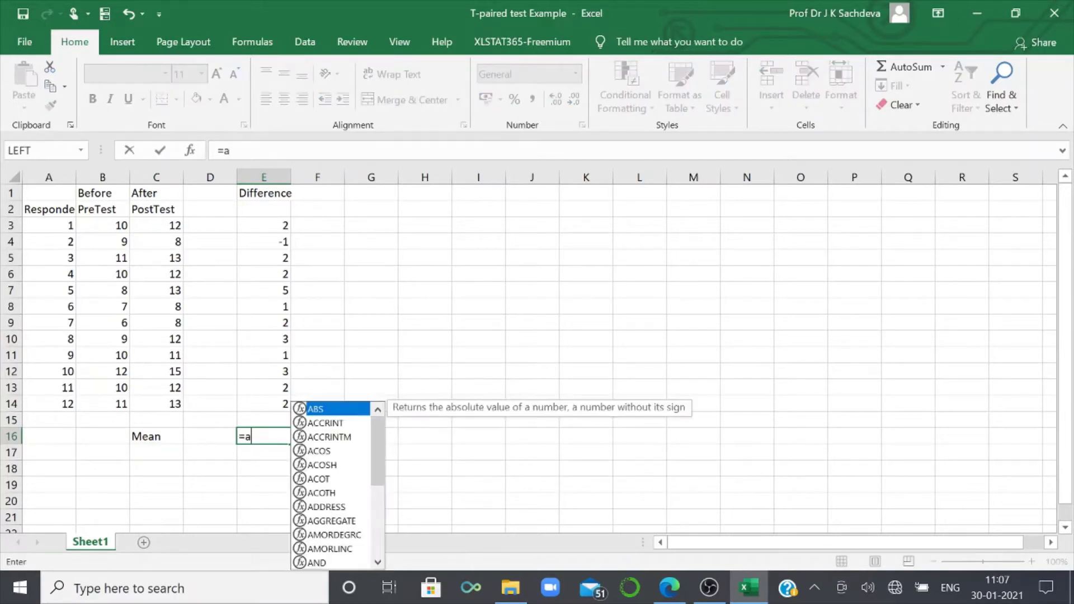
text(vearg)
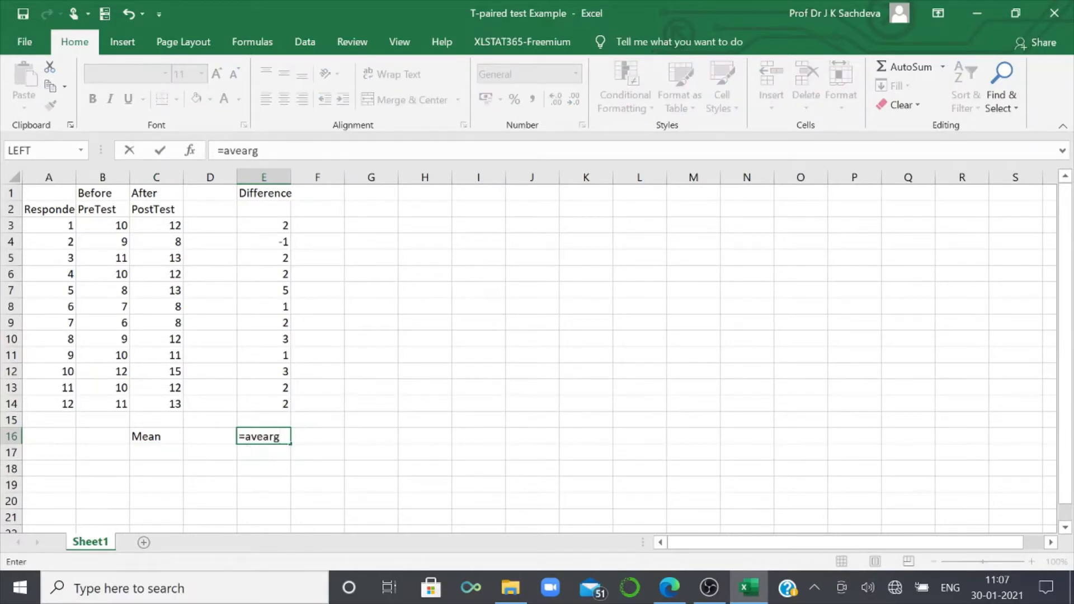
key(BackSpace)
key(BackSpace)
key(BackSpace)
text(ra)
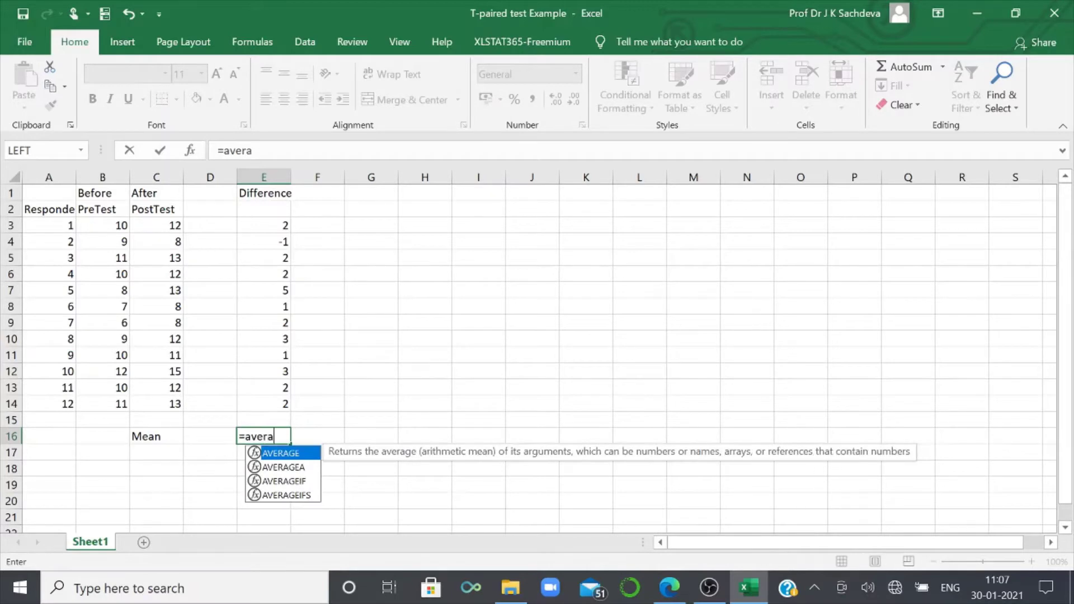
text(ge()
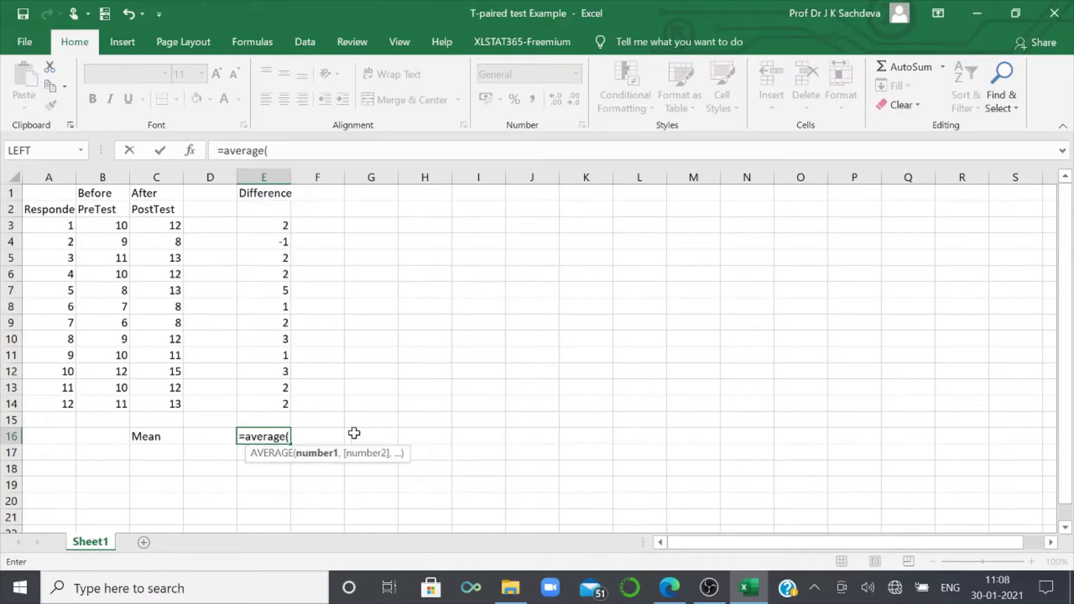
drag(256, 224, 256, 407)
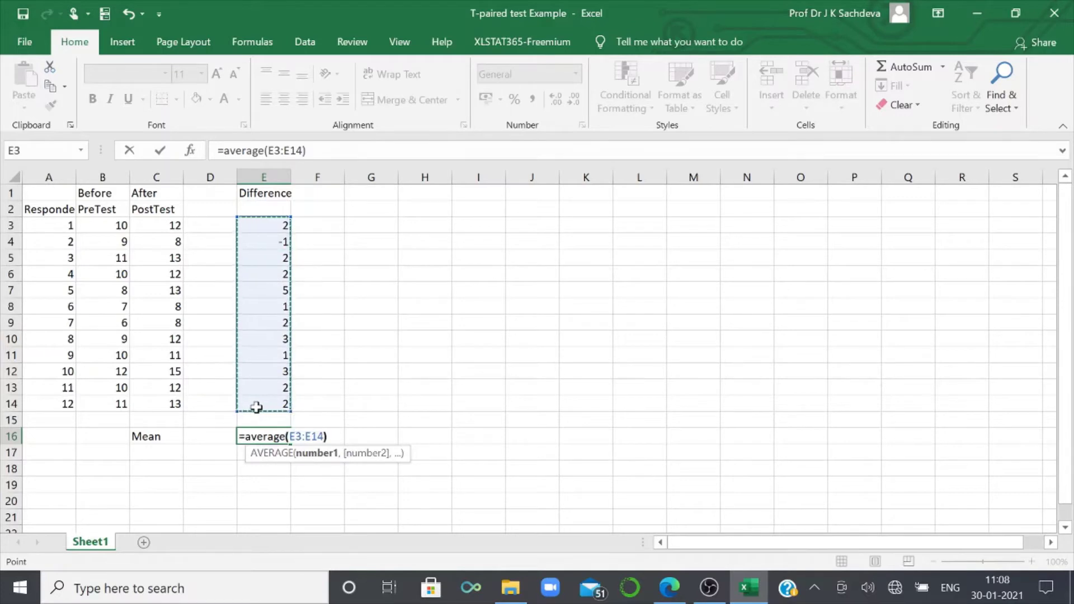
text())
key(Return)
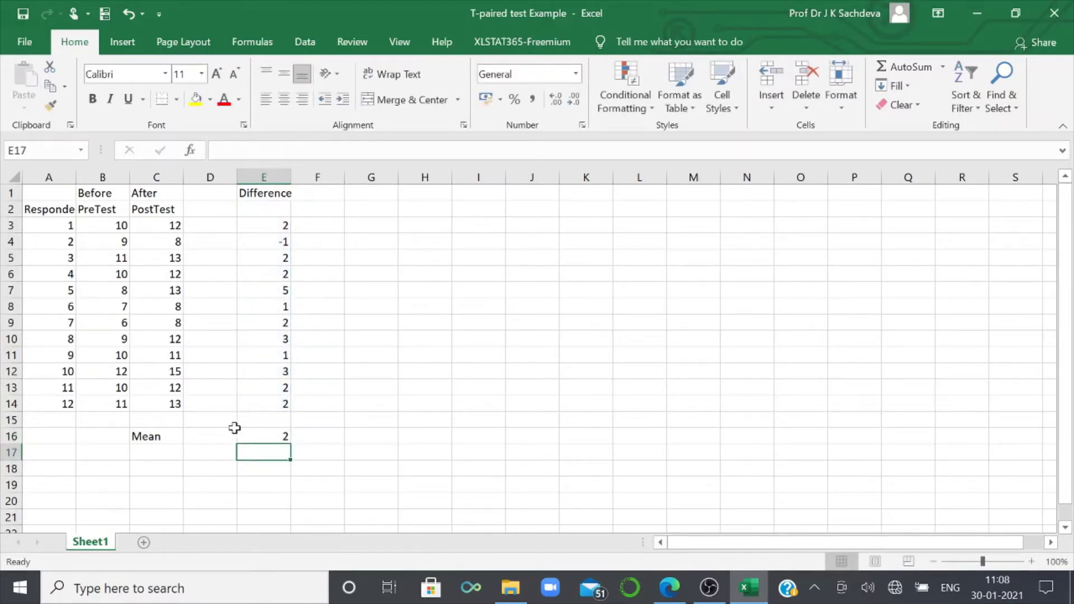
click(156, 450)
click(472, 208)
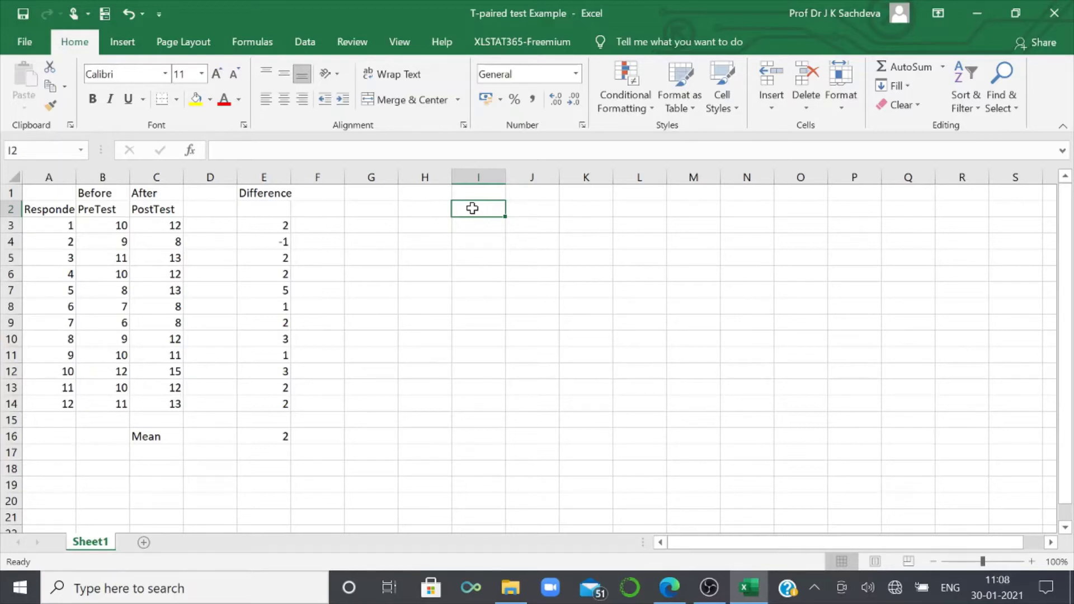
- Put 'Set1' in I2 and 'H0: There is no difference meaning d=0' in I3
text(=)
key(BackSpace)
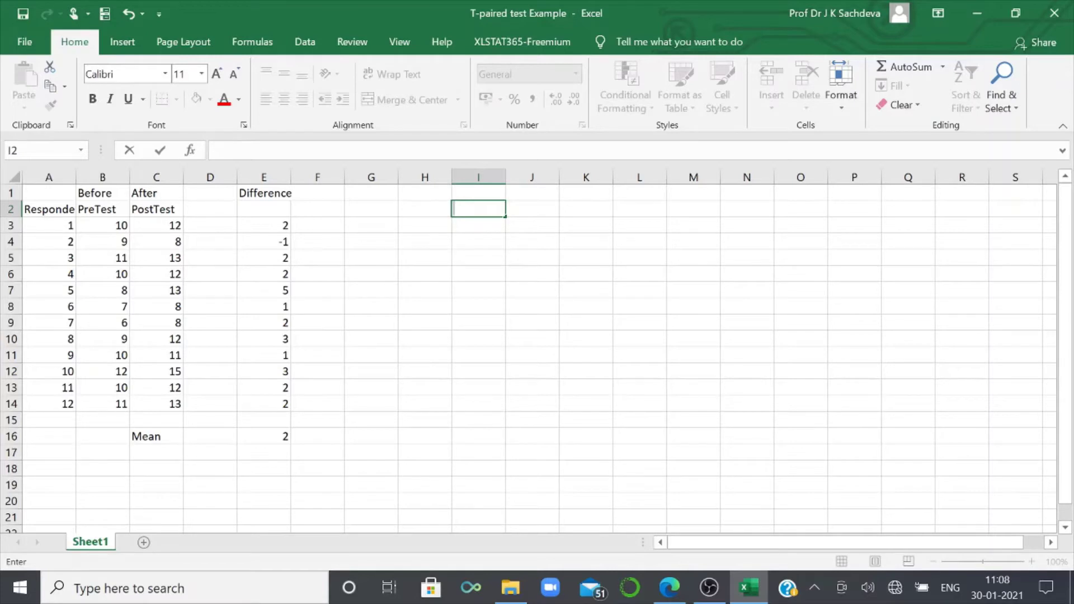
text(Se)
text(t1)
key(Return)
text(H0:)
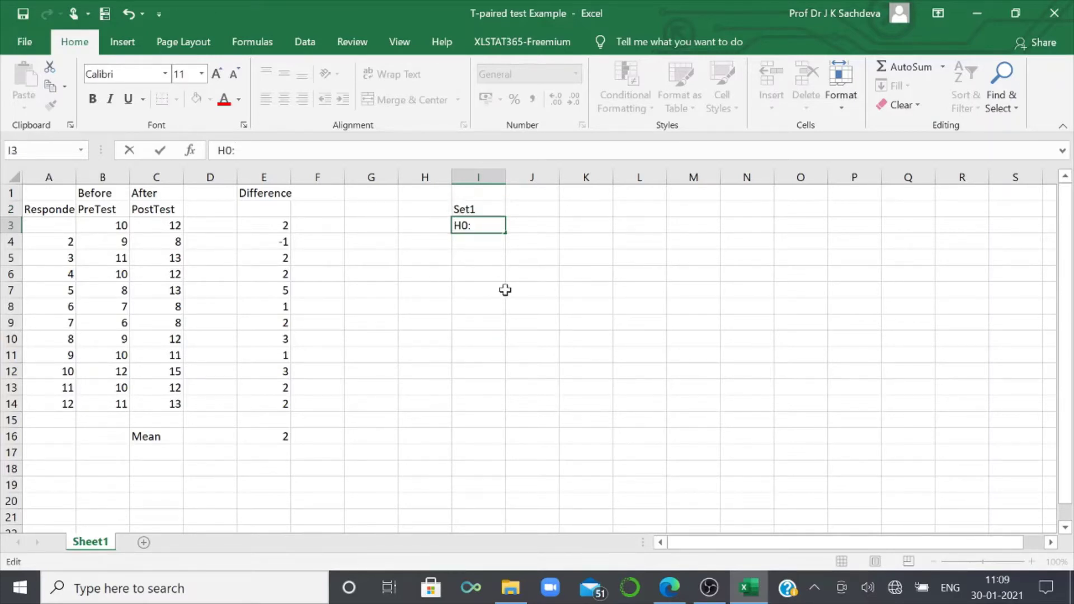
click(503, 289)
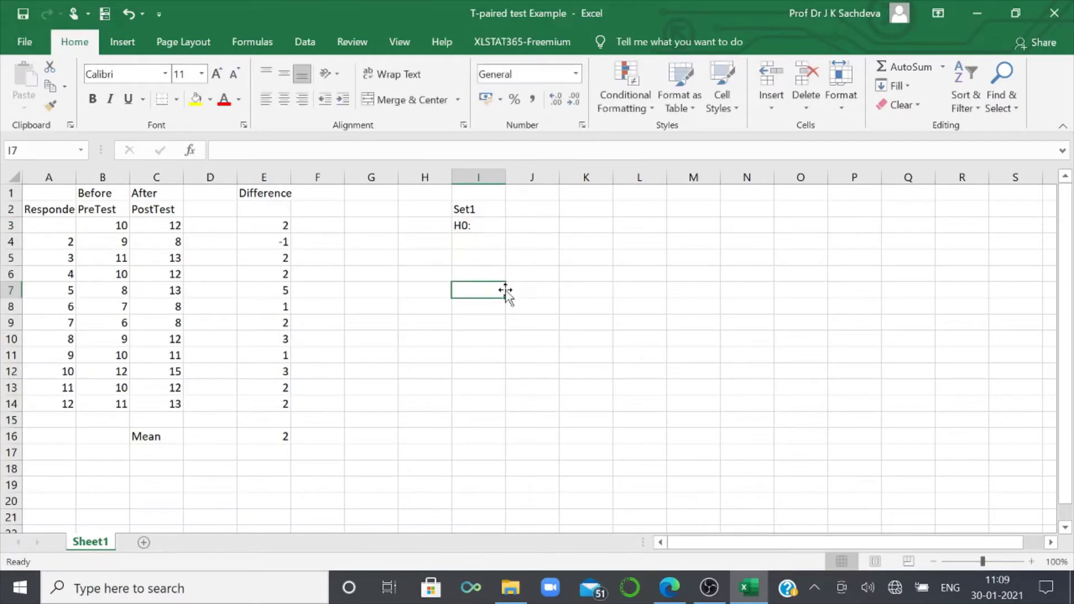
click(477, 226)
click(235, 150)
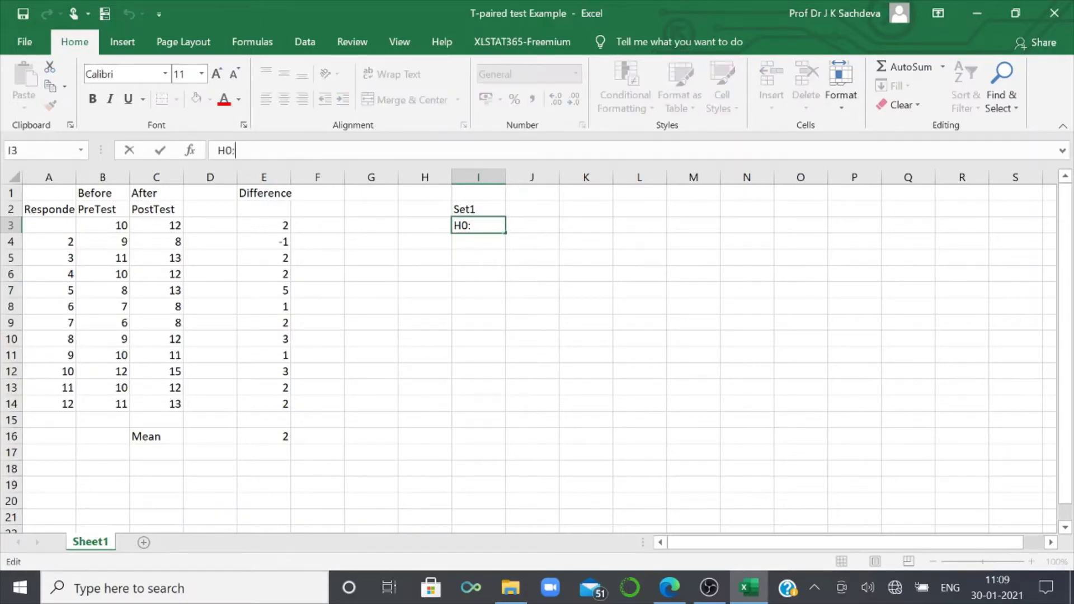
text( There i)
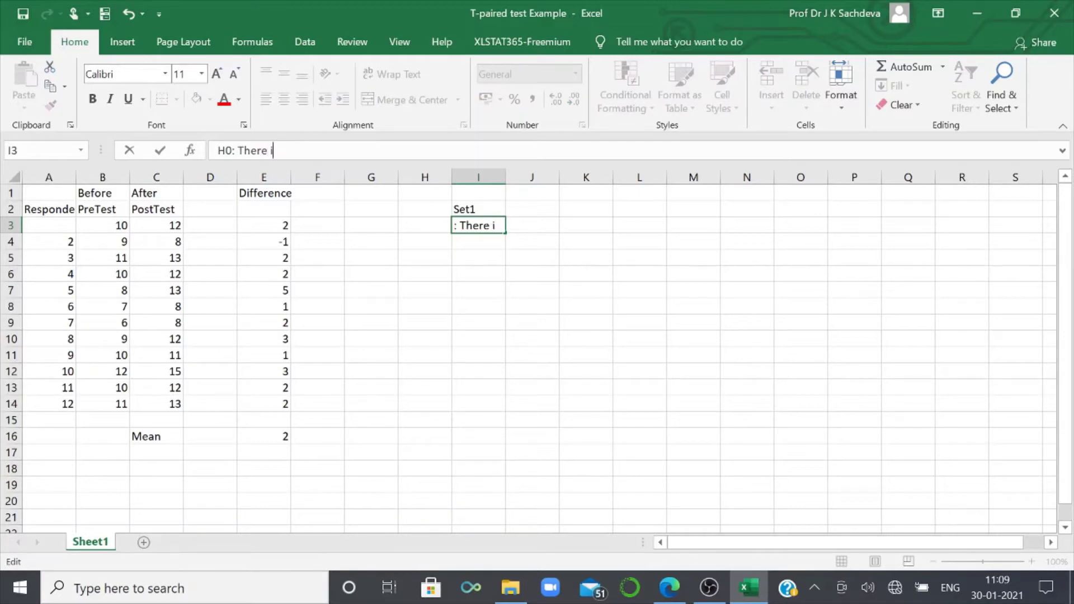
text(s no)
text( diffee)
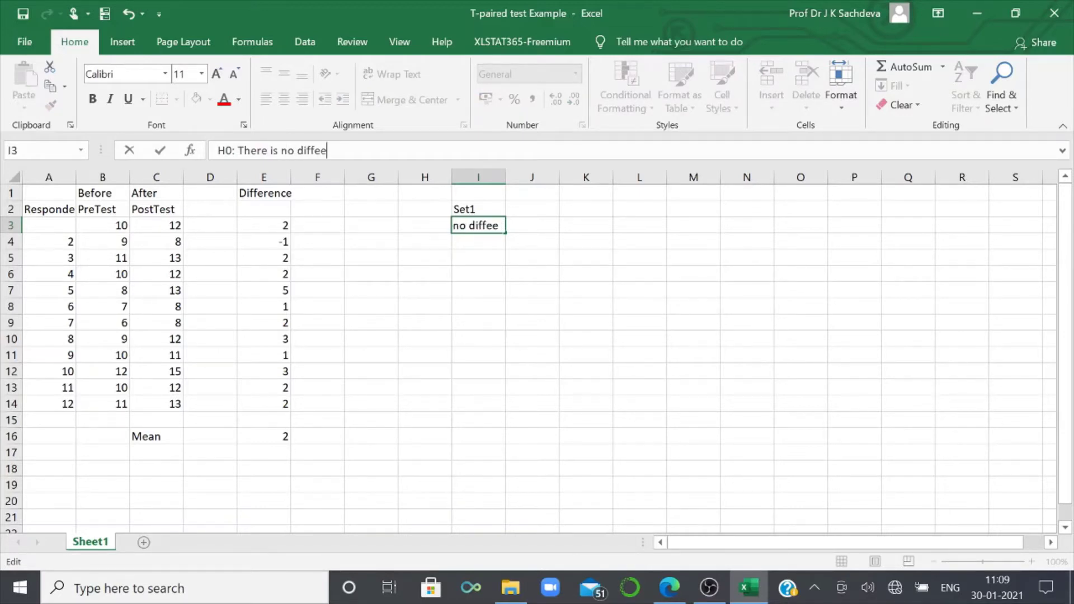
key(BackSpace)
key(BackSpace)
text(erence)
text(  meani)
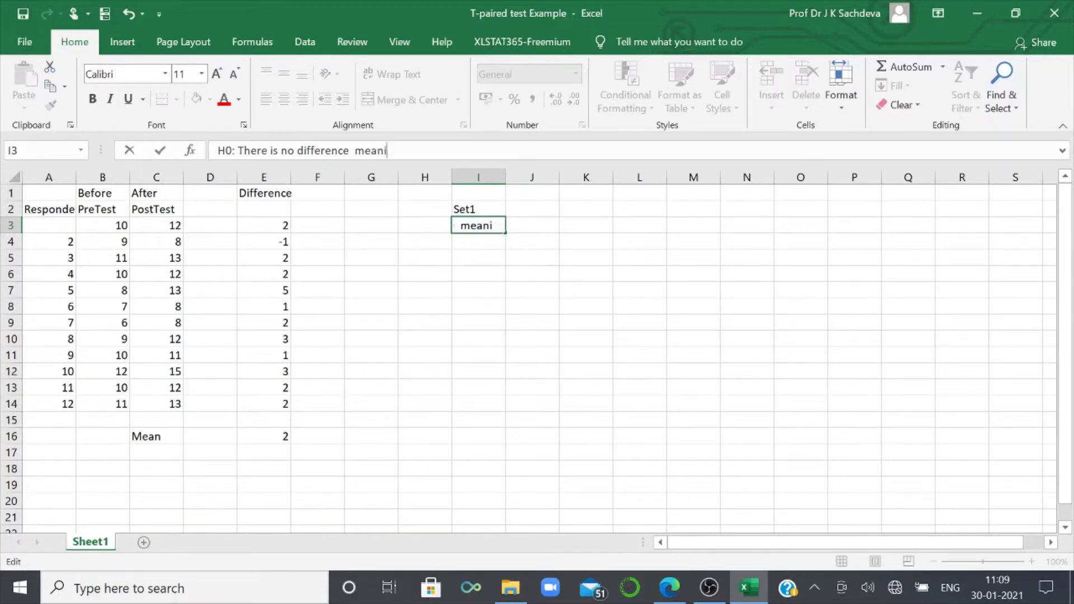
text(ng d)
text(=)
text(0)
key(Return)
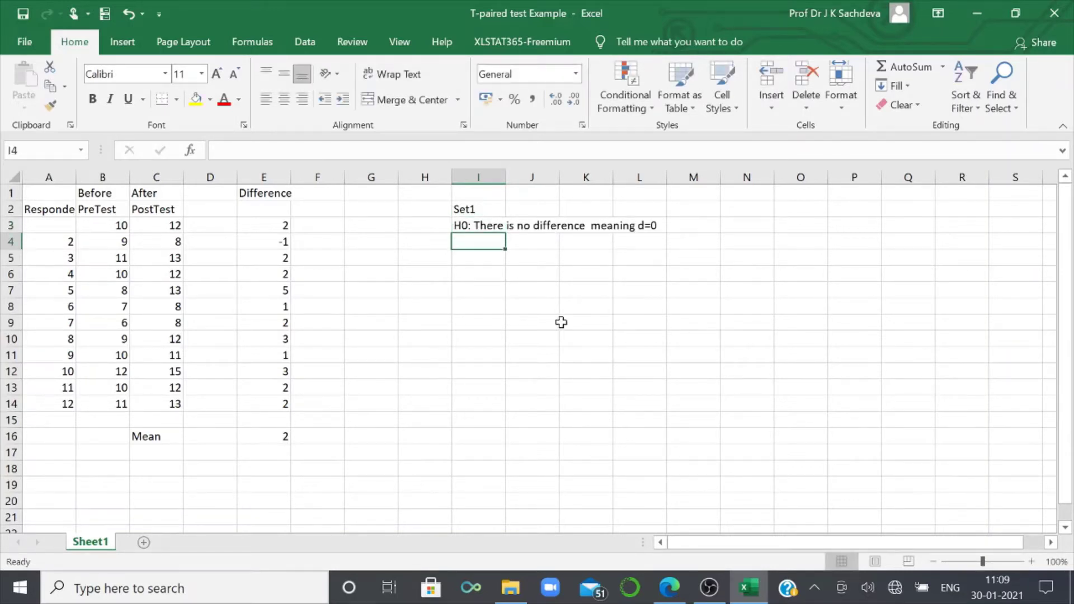
- Enter 'H1: There is a difference meaning d# 0' in I4
text(H0: There)
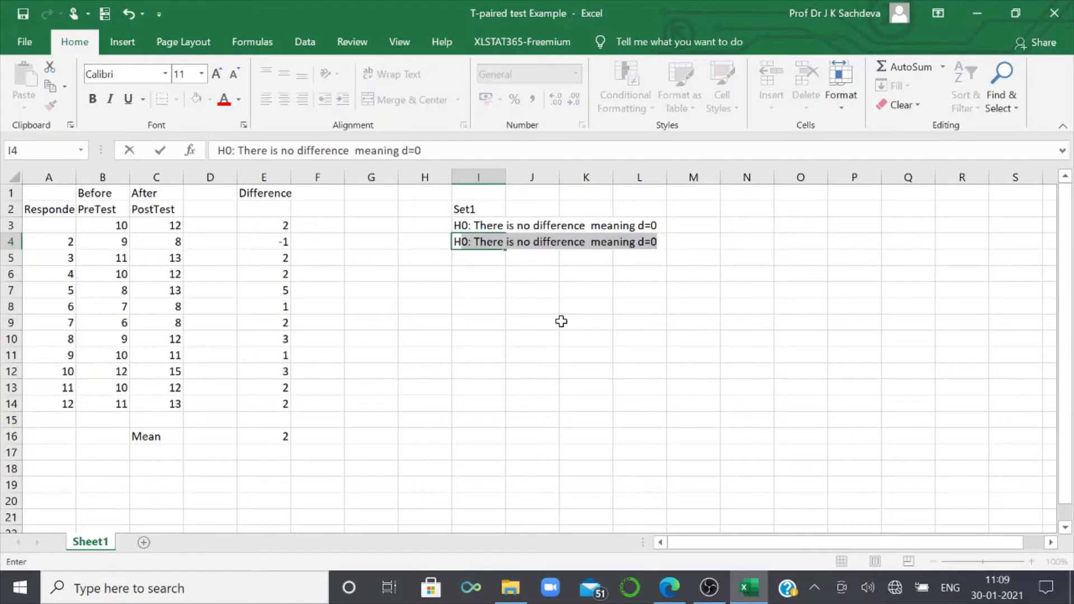
text(1: )
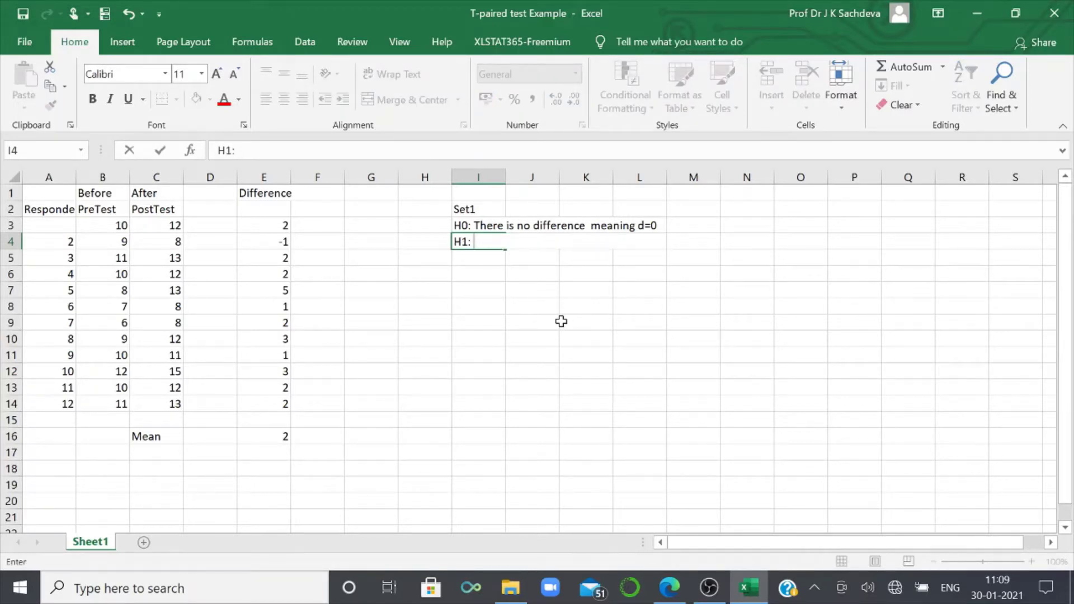
text(There is )
text(a i)
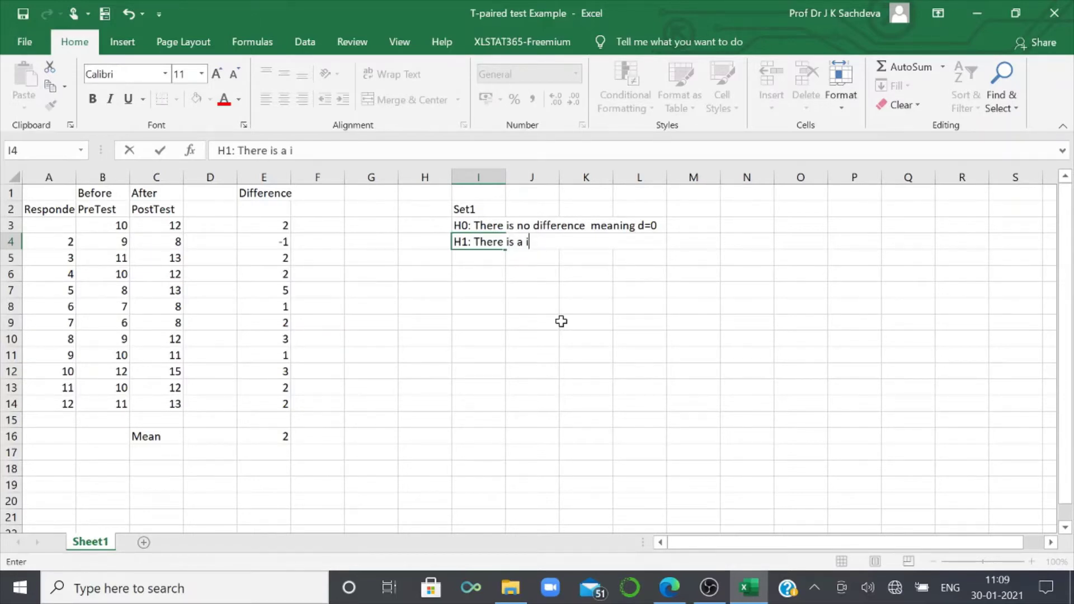
text(ffer)
key(BackSpace)
key(BackSpace)
key(BackSpace)
key(BackSpace)
key(BackSpace)
text(dif)
text(ference)
key(BackSpace)
key(BackSpace)
key(BackSpace)
key(BackSpace)
text(eren)
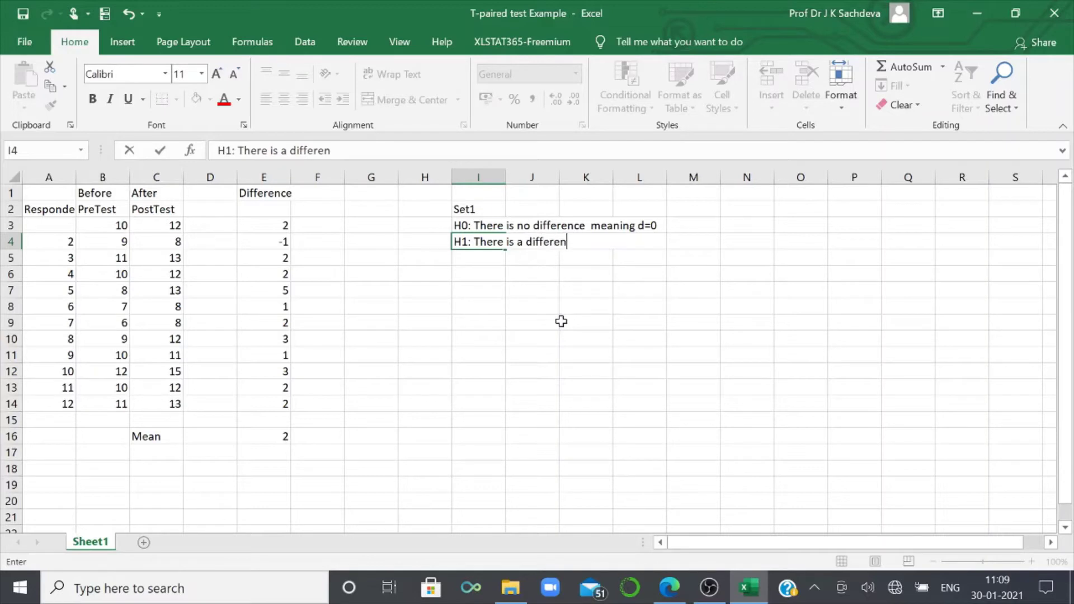
text(ce)
text( meaning)
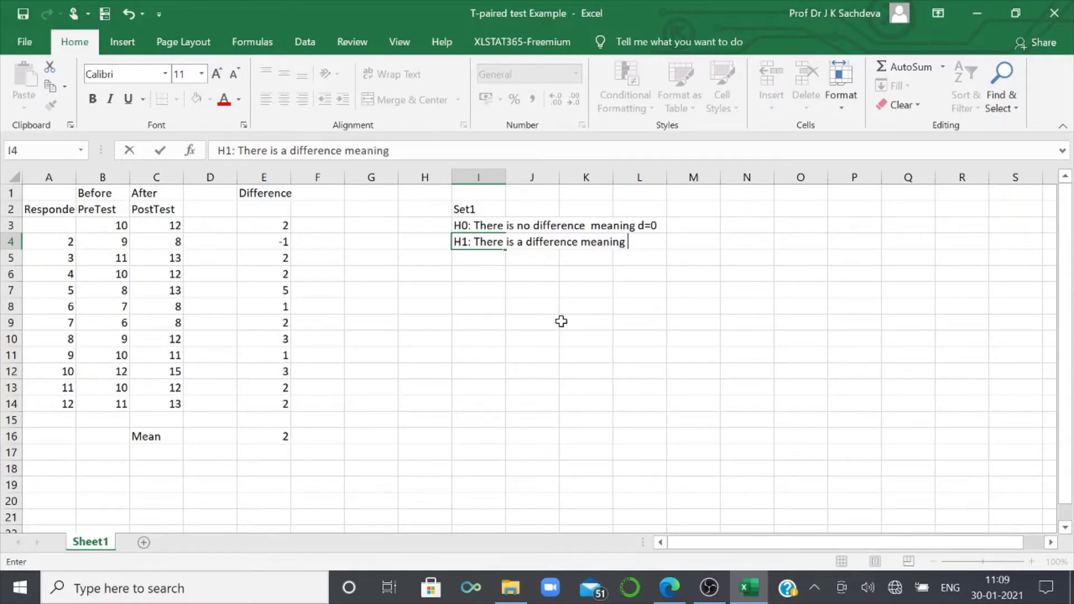
text( d)
text(#)
text( 0)
key(Return)
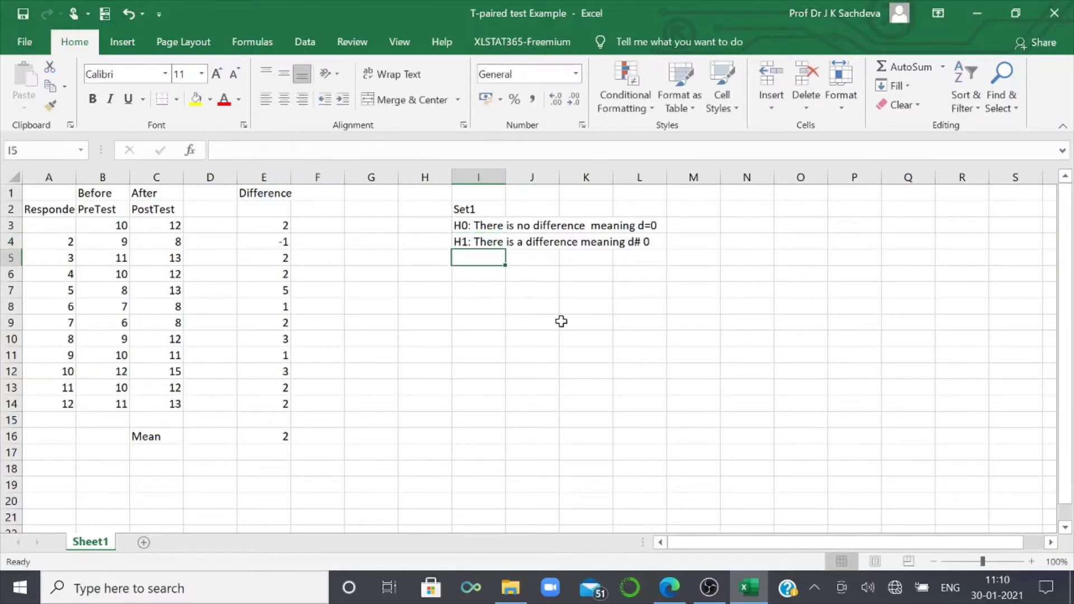
- Add a 'Set 1' heading in cell I6
click(472, 275)
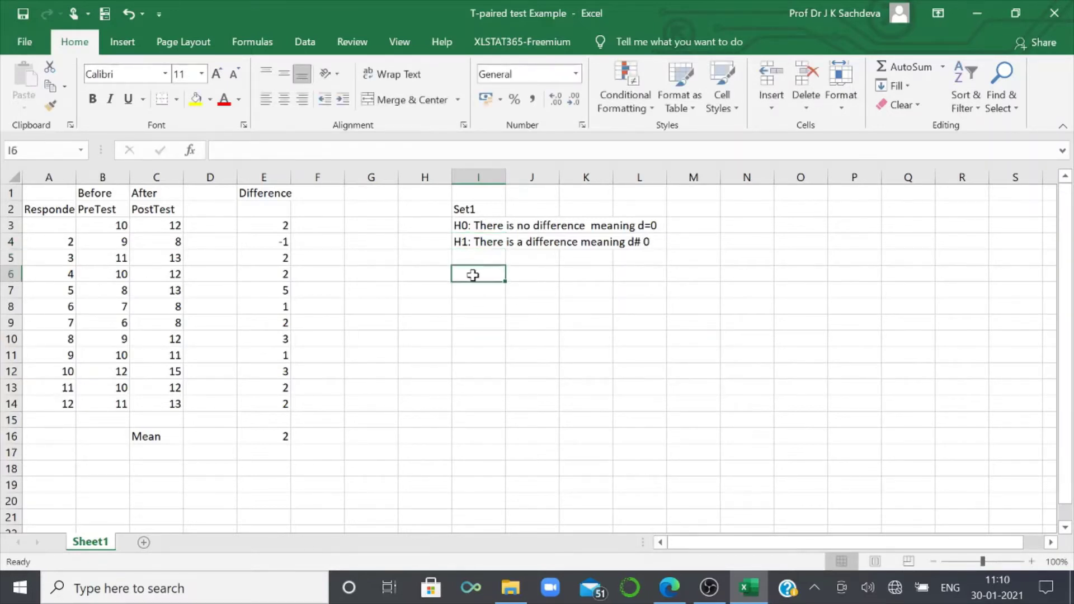
text(Setn)
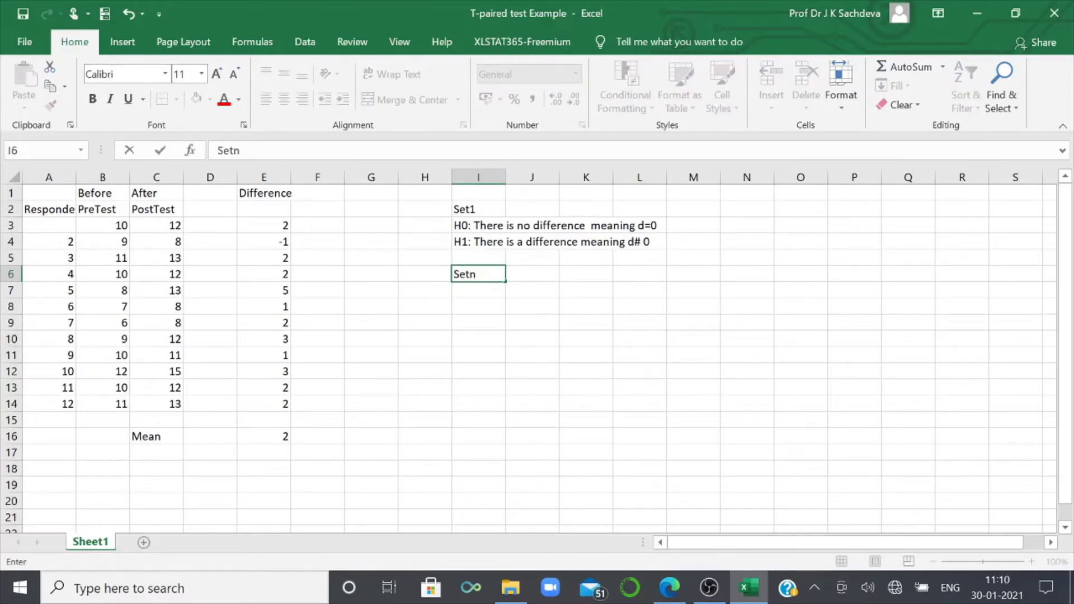
key(BackSpace)
text(1)
click(465, 288)
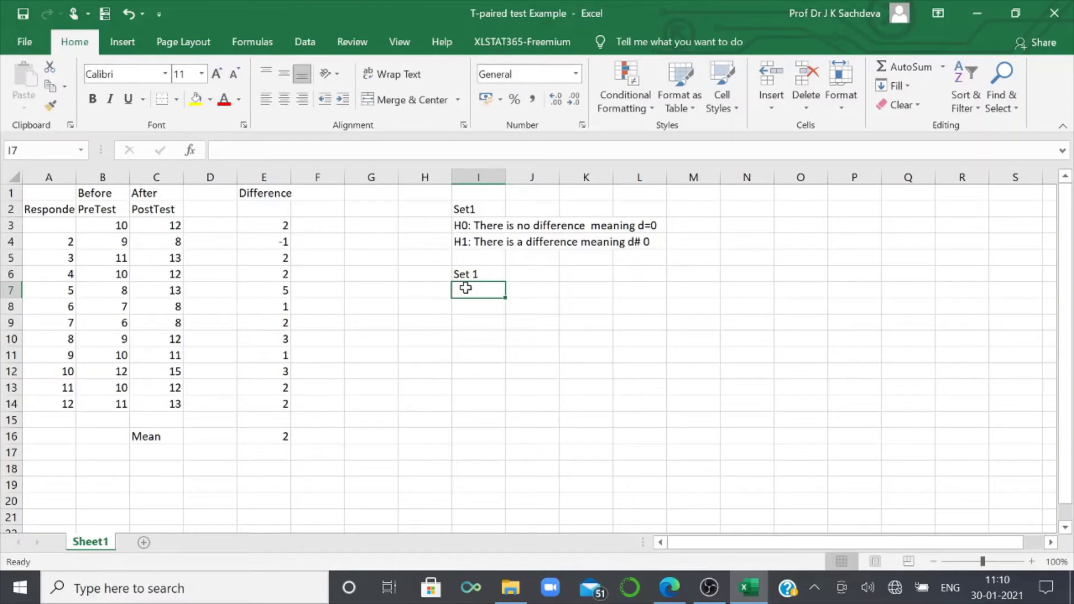
- Enter 'H0: There is no difference meaning d= 0' in I7
text(h);)
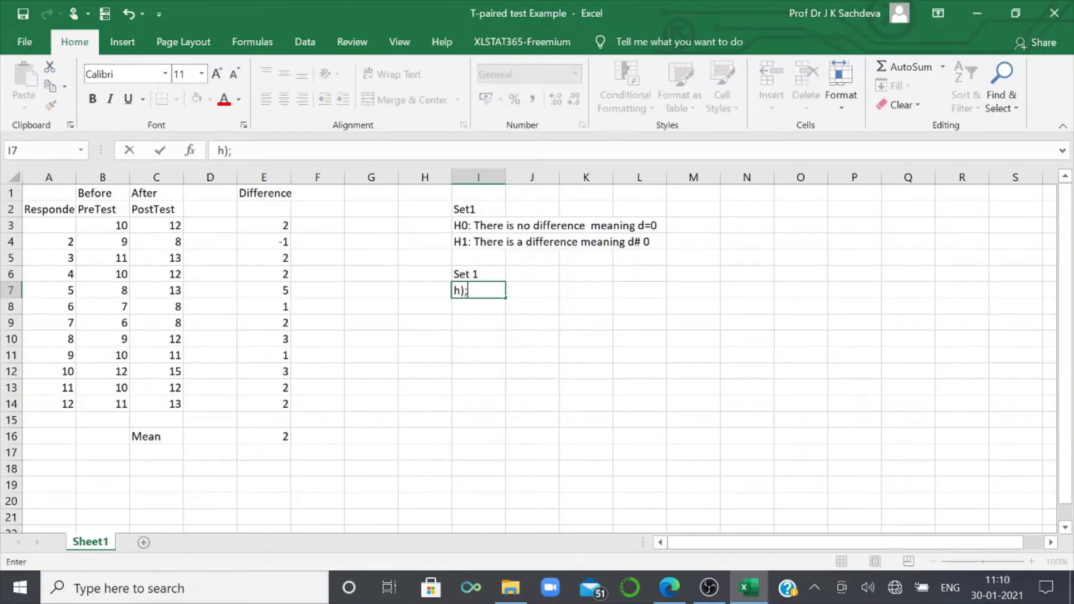
key(BackSpace)
key(BackSpace)
key(BackSpace)
text(h)
key(BackSpace)
text(H)
text(0: )
text(There)
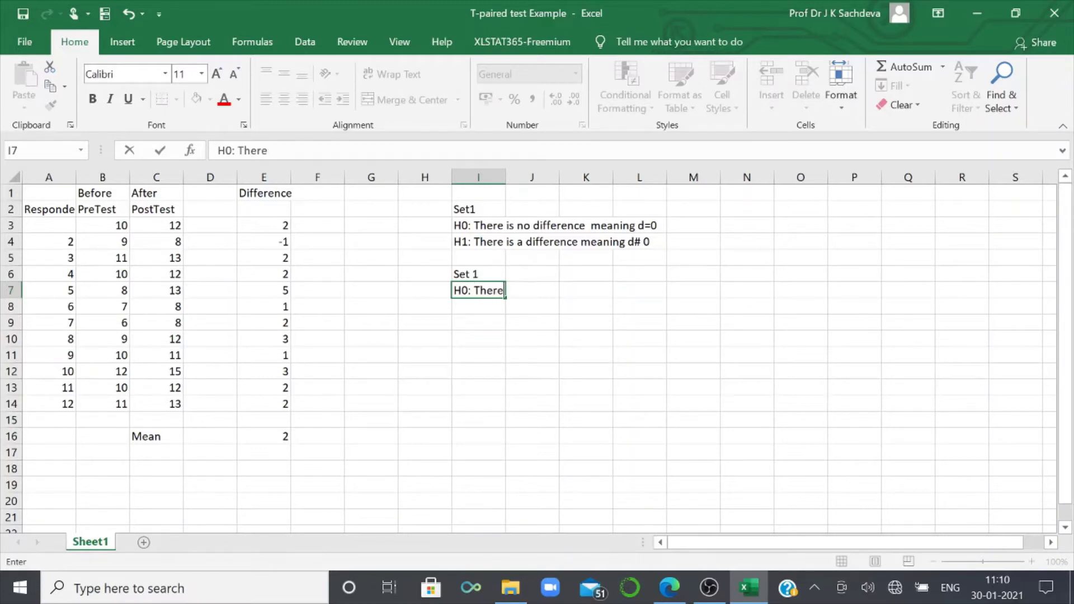
text( is no )
text(diffeerence)
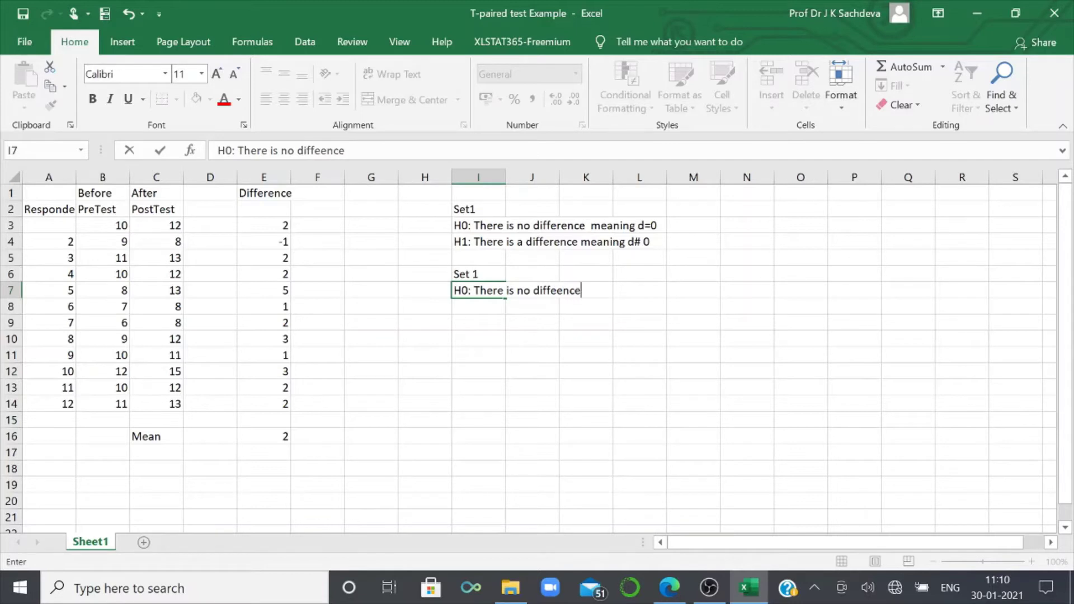
key(BackSpace)
key(BackSpace)
key(BackSpace)
key(BackSpace)
key(BackSpace)
text(r)
text(ence )
text(mean)
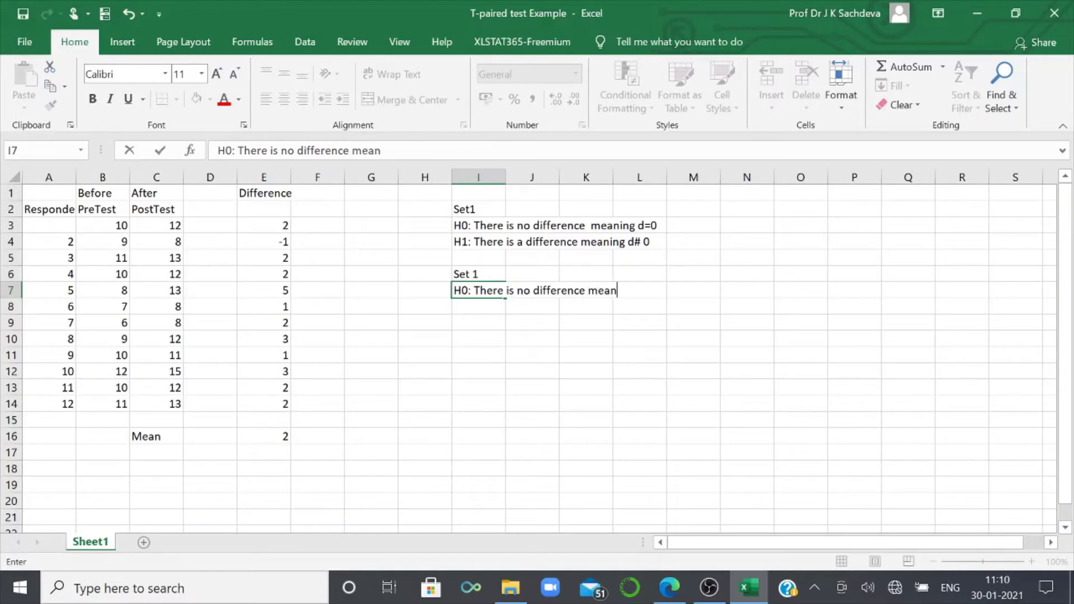
text(ing d)
text(= 0)
key(Return)
- Type 'H1: There is an increase in mean d>0' in I8
text(h)
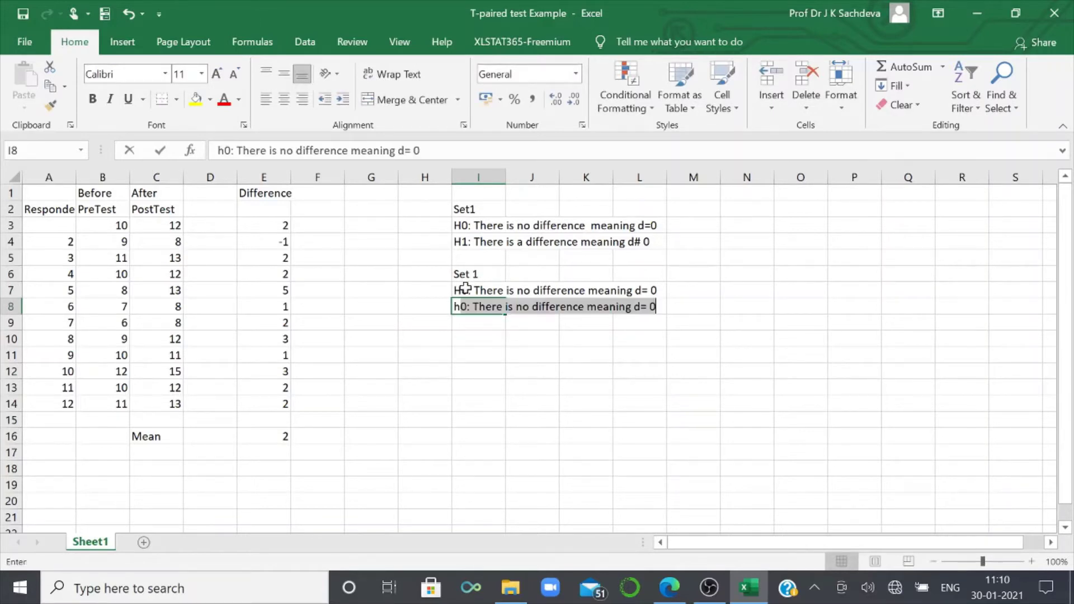
key(BackSpace)
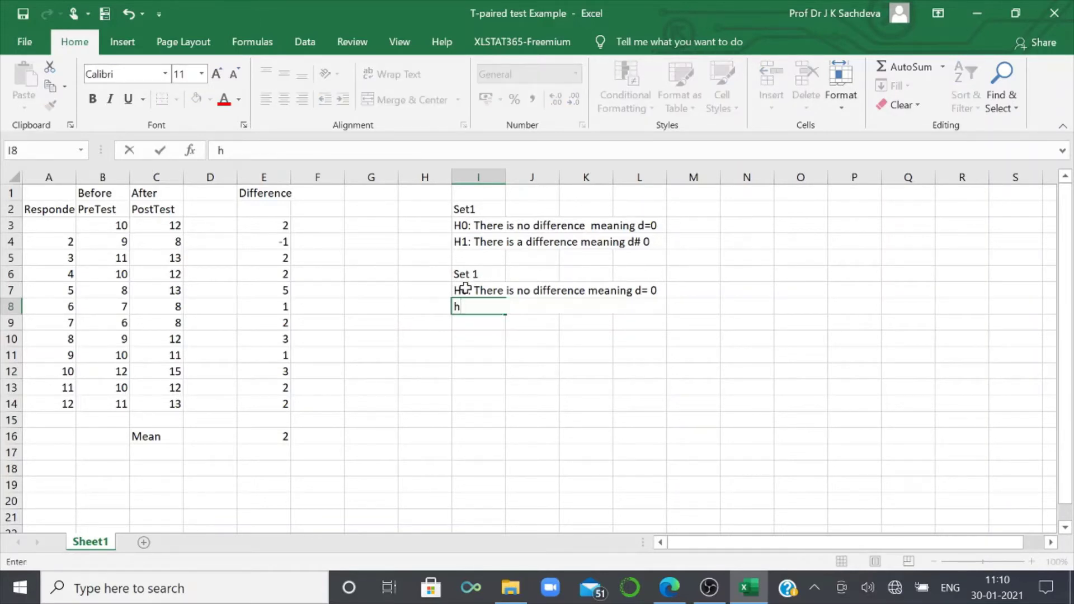
key(BackSpace)
text(H1)
text(: )
text(T)
key(BackSpace)
text(The)
text(re is)
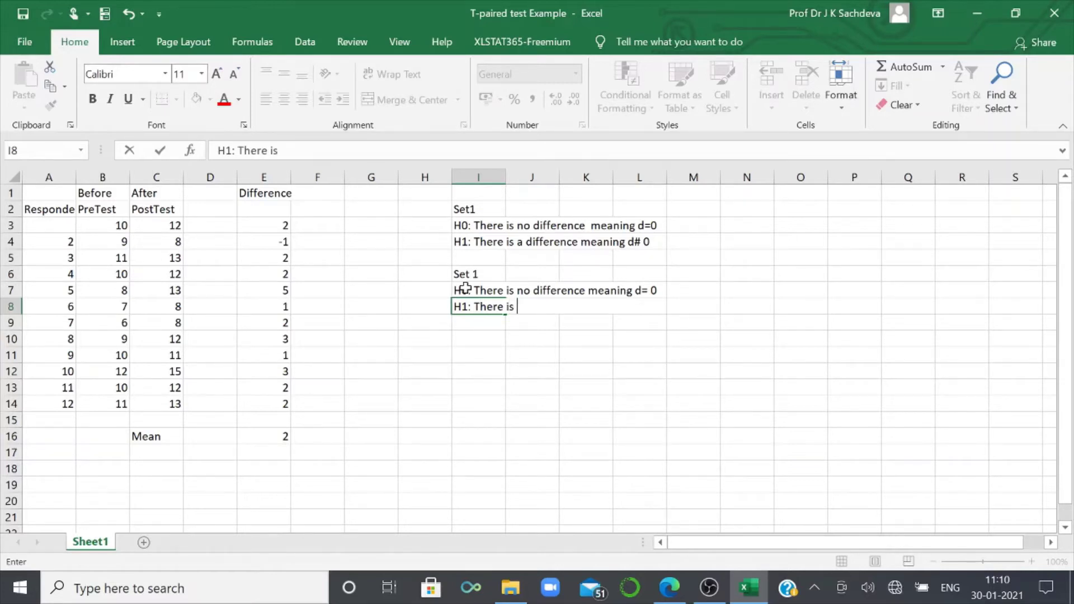
text( an incr)
text(ease )
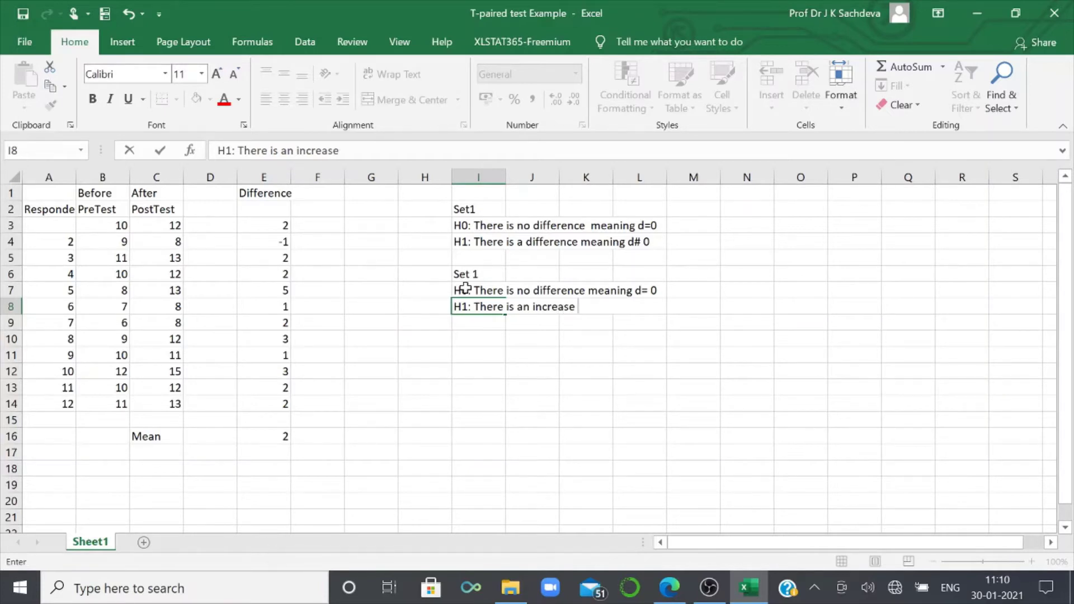
text(in mean )
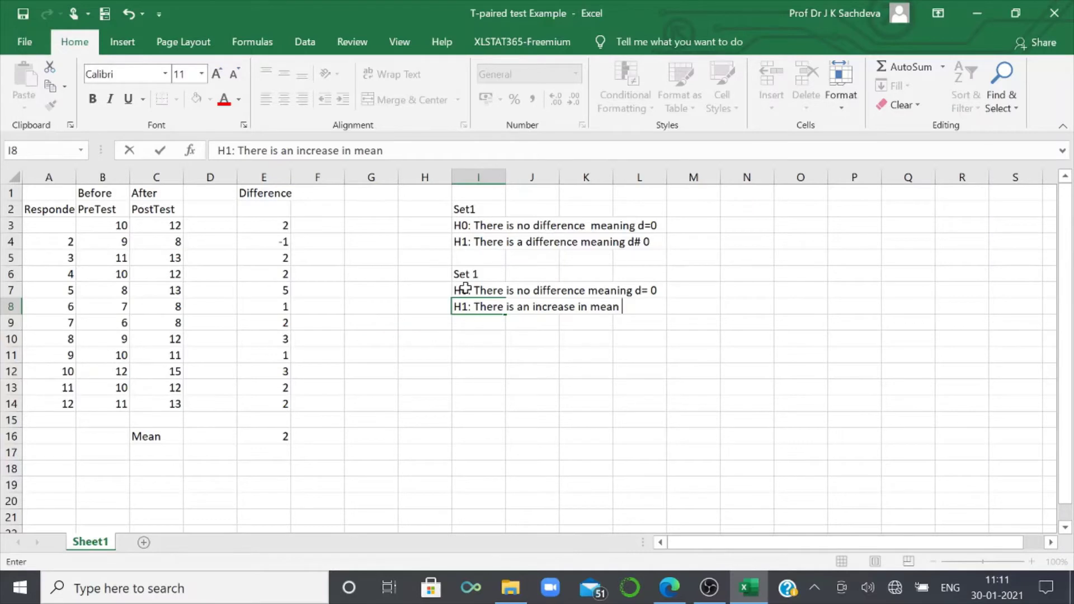
text(d)
text(>)
text(0)
- Rename the I6 heading to 'Set 2' and put a 'Set 3' heading in I10
click(473, 340)
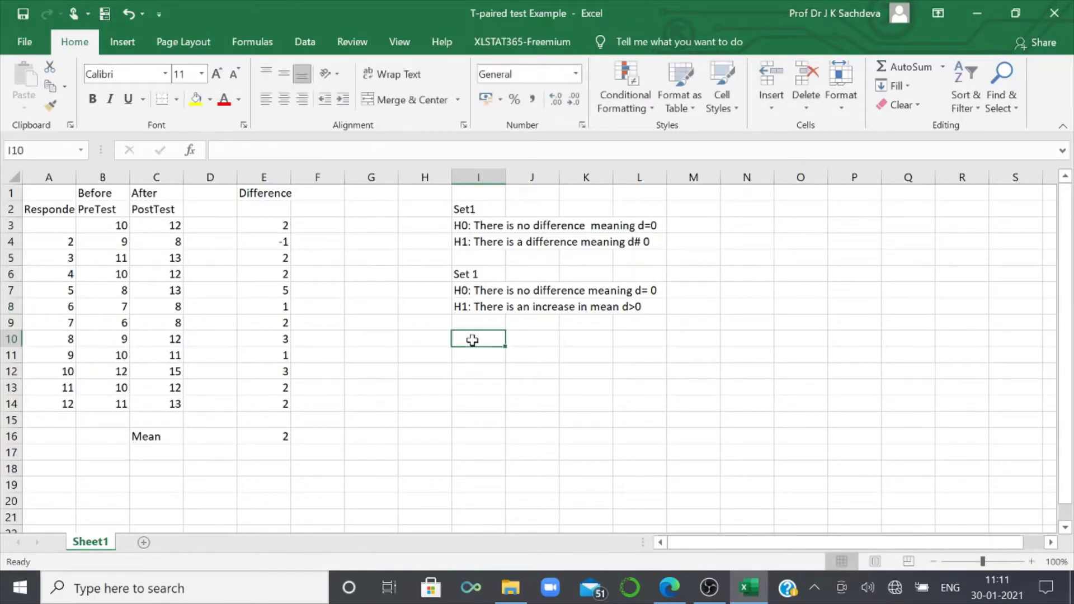
text(Set)
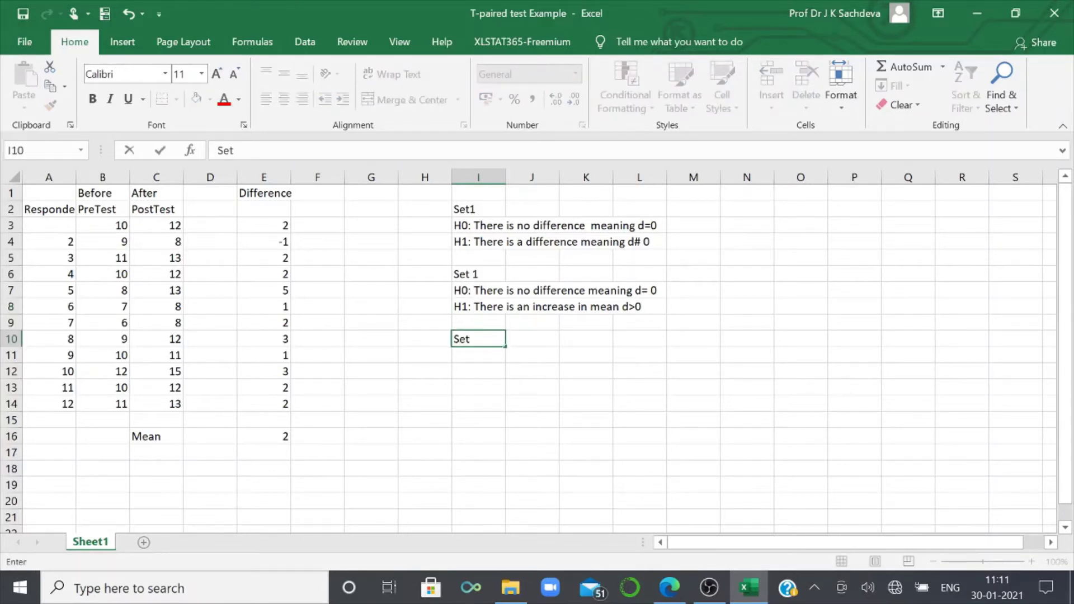
text( 2)
click(462, 277)
click(242, 150)
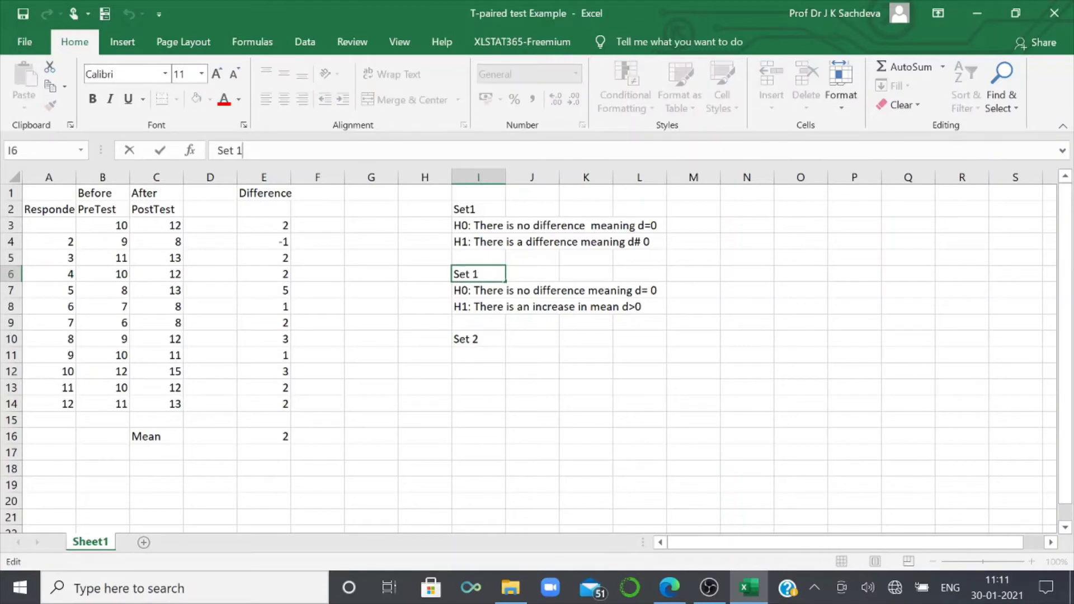
key(BackSpace)
text(2)
click(478, 340)
click(218, 150)
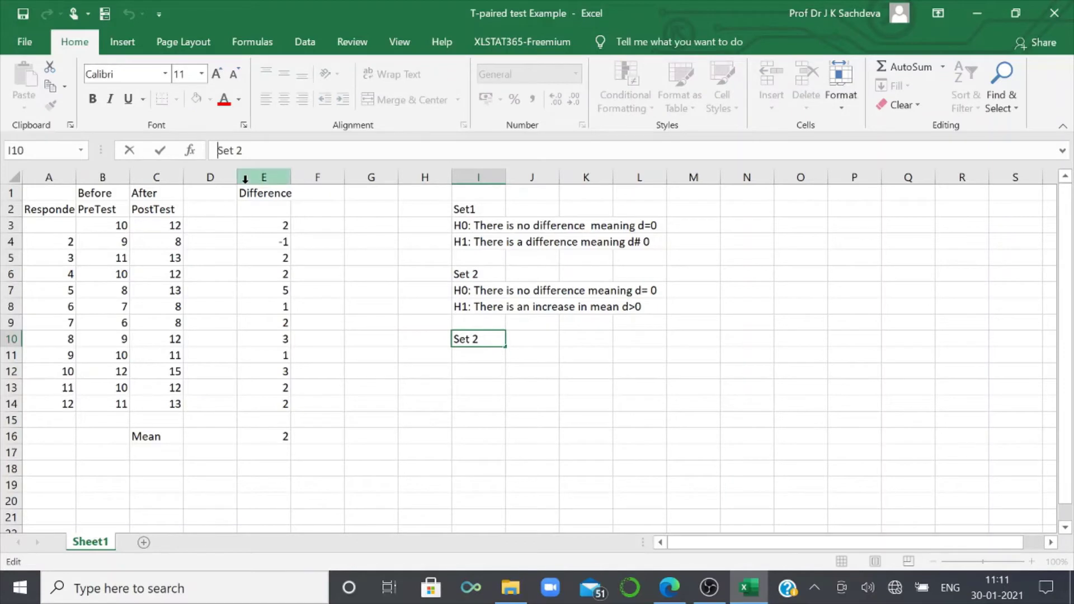
click(245, 150)
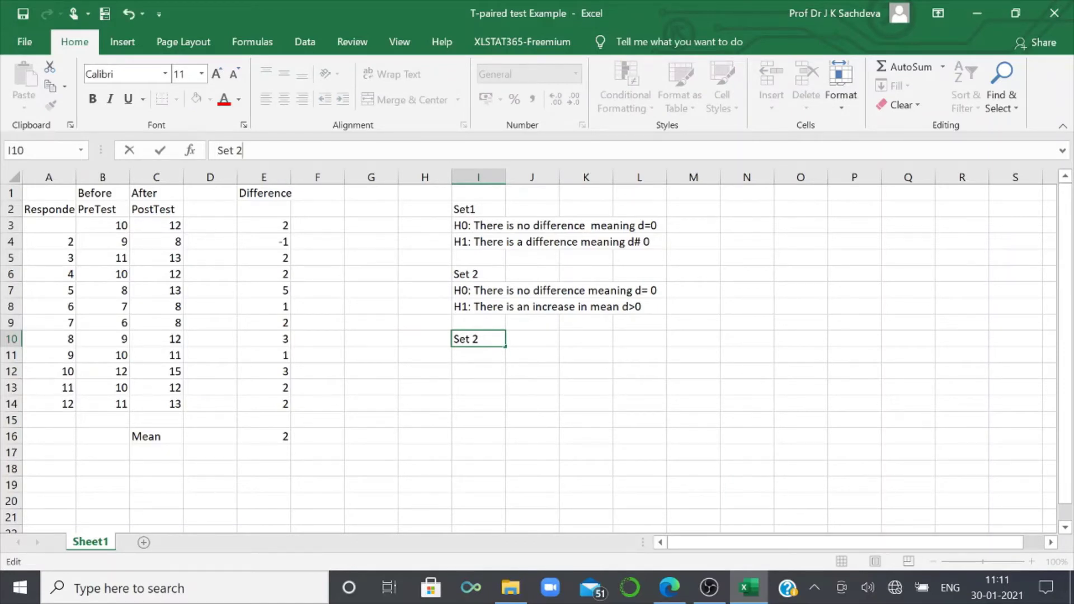
key(BackSpace)
text(3)
- Type 'There is no difference meaning d = 0' in I12 under Set 3
click(478, 368)
text(Ther)
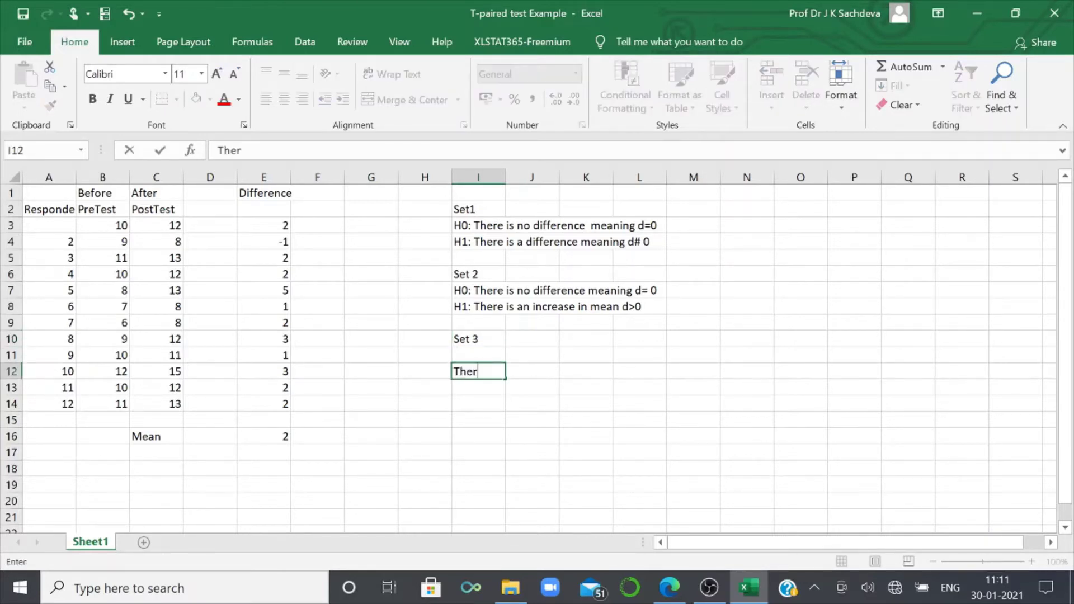
key(BackSpace)
key(BackSpace)
text(ere)
text( is no )
text(diifer)
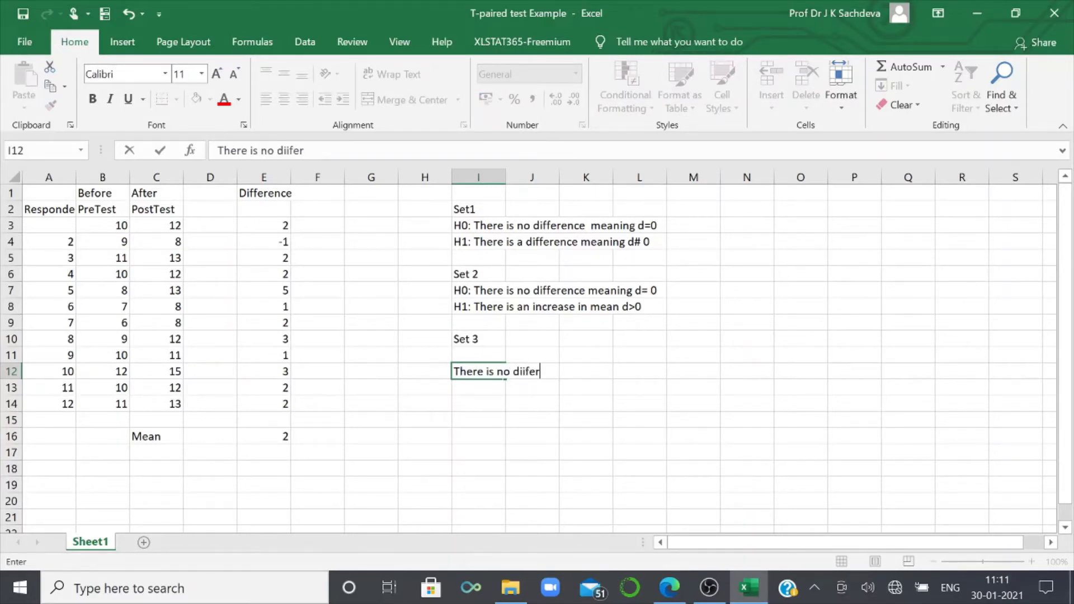
key(BackSpace)
key(BackSpace)
key(BackSpace)
key(BackSpace)
text(ffern)
text(ce)
text( meaning)
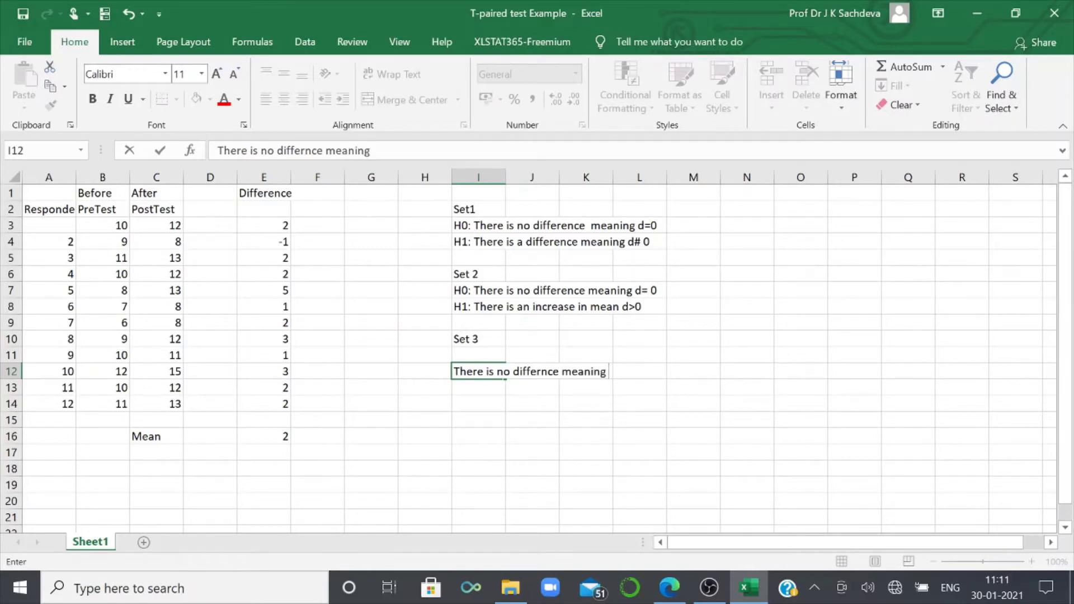
text( d )
text(= 0)
key(Return)
- Prefix the I12 statement with 'H0:' in the formula bar
click(463, 372)
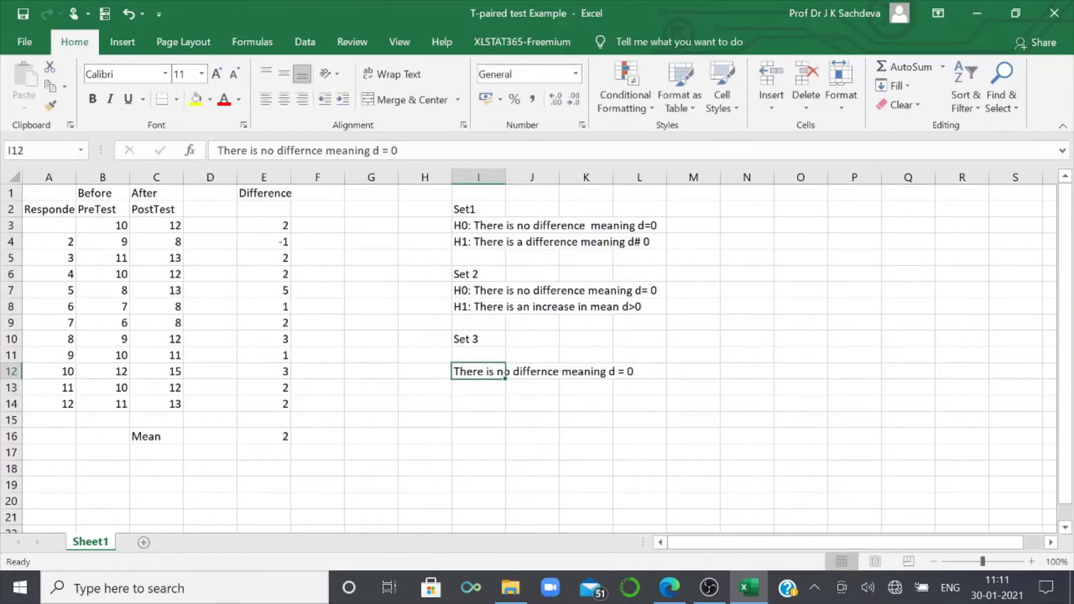
click(218, 150)
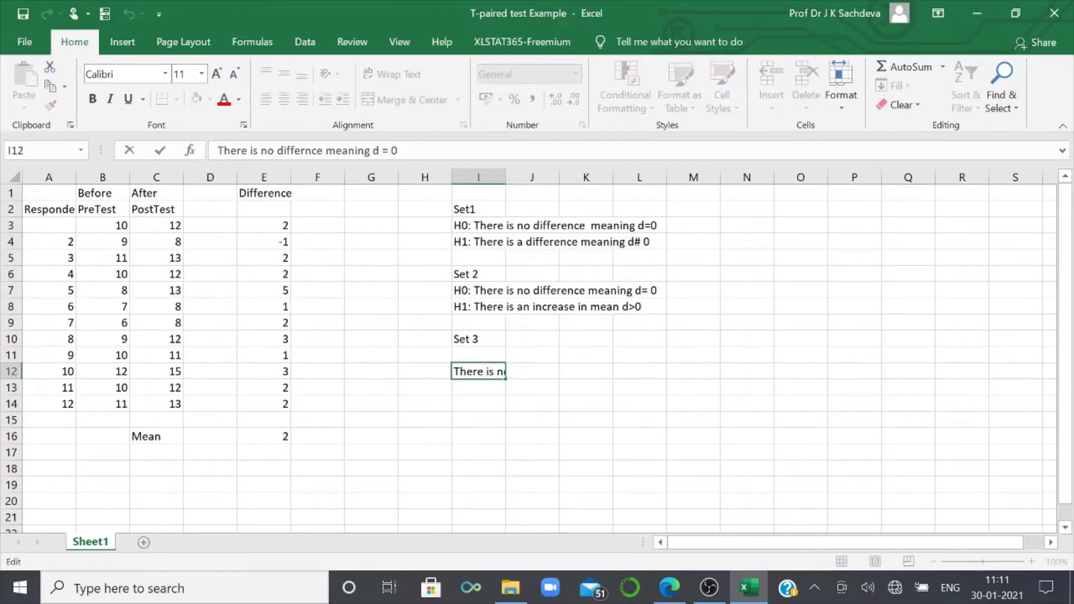
text(Ho)
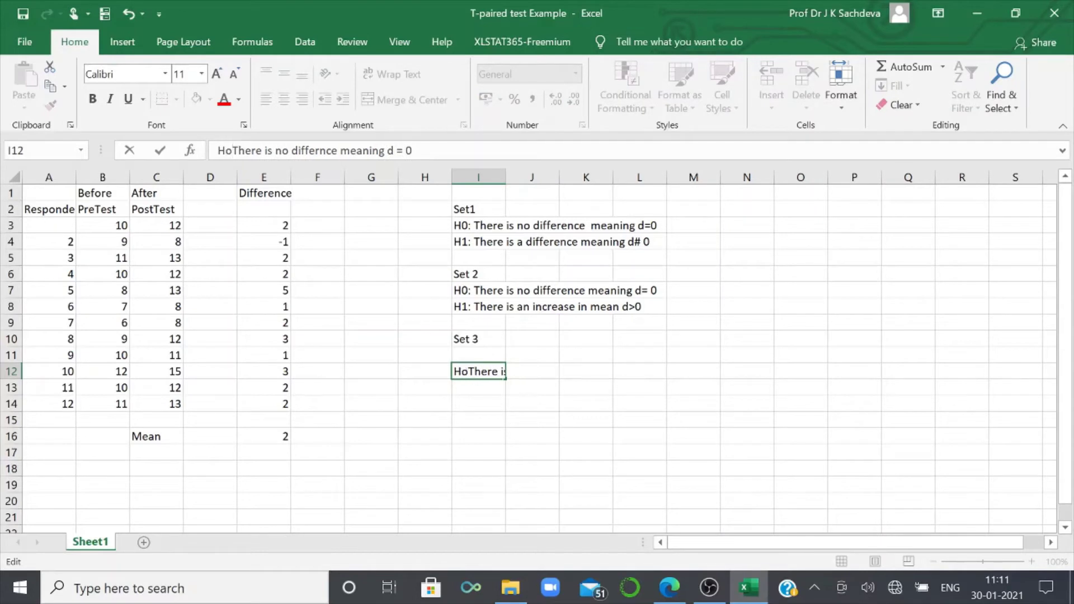
text(:)
key(BackSpace)
key(BackSpace)
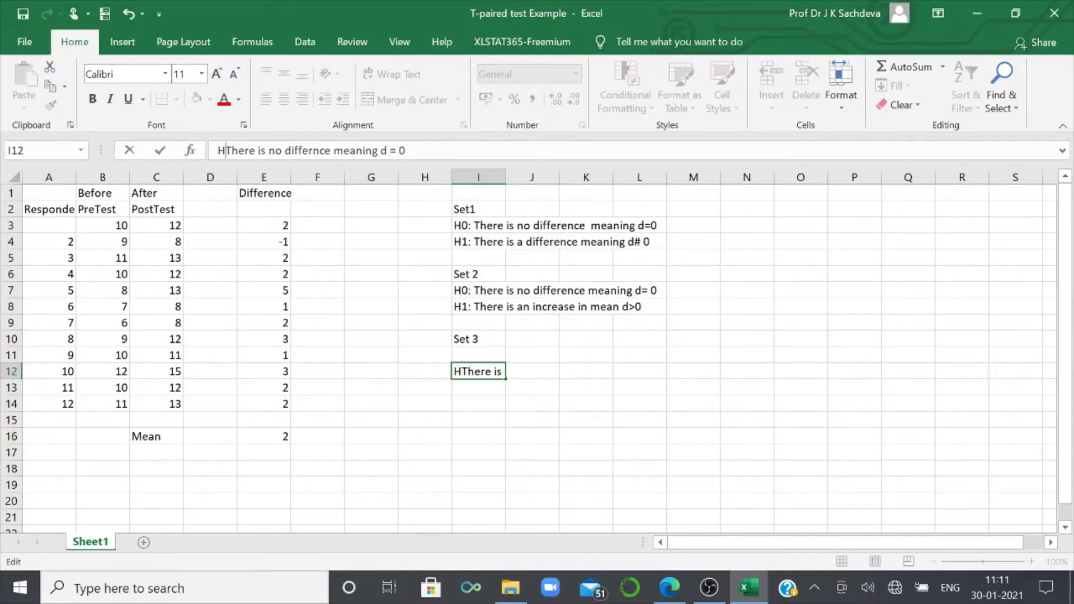
text(0:)
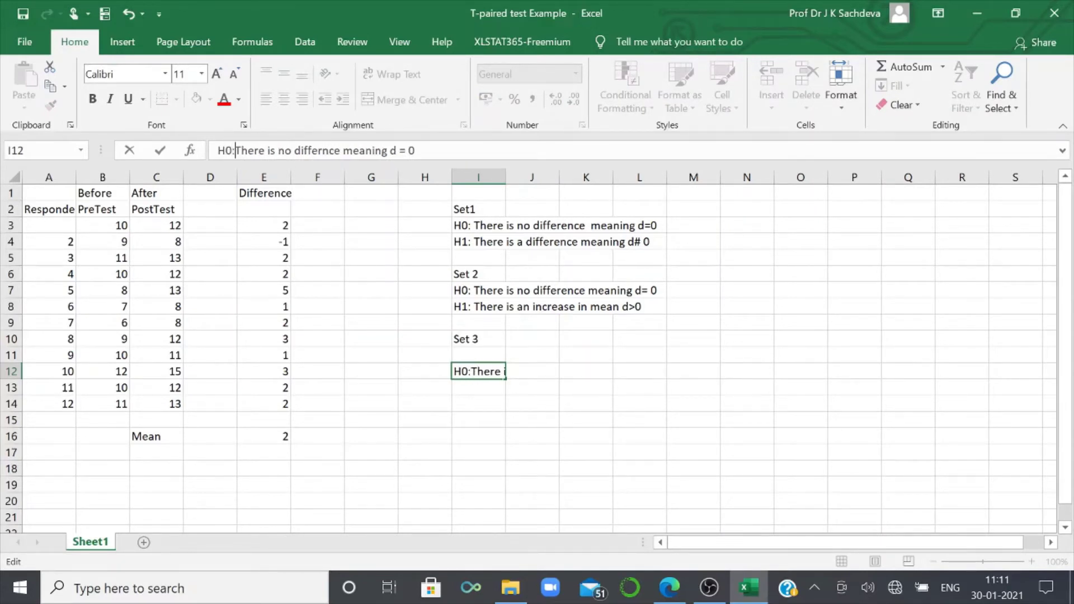
click(488, 400)
- Enter 'H1: There is decrease in mean d<0' in I13
click(486, 387)
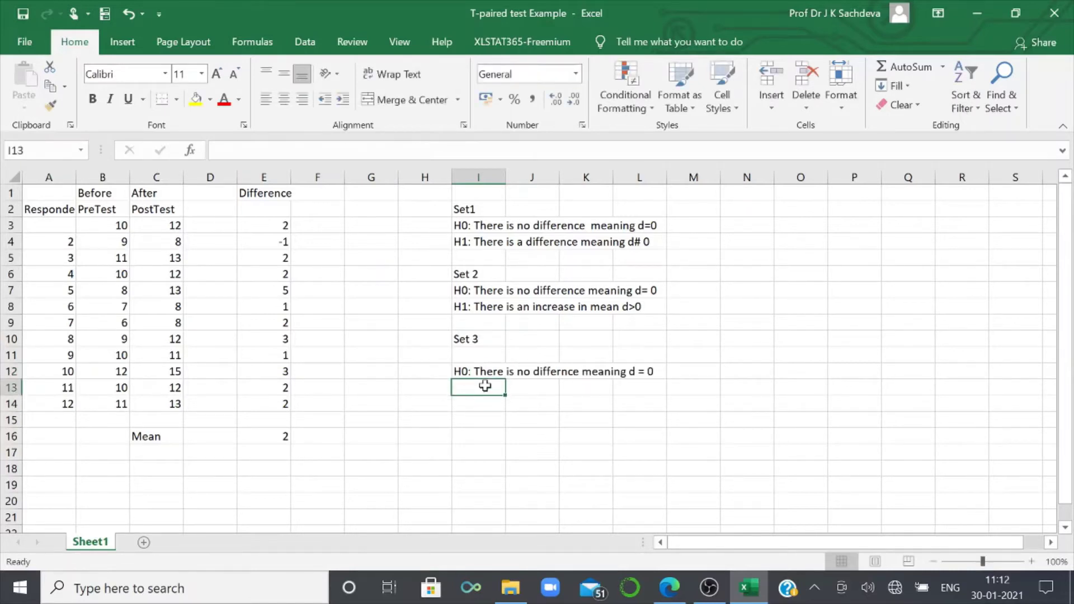
text(H1)
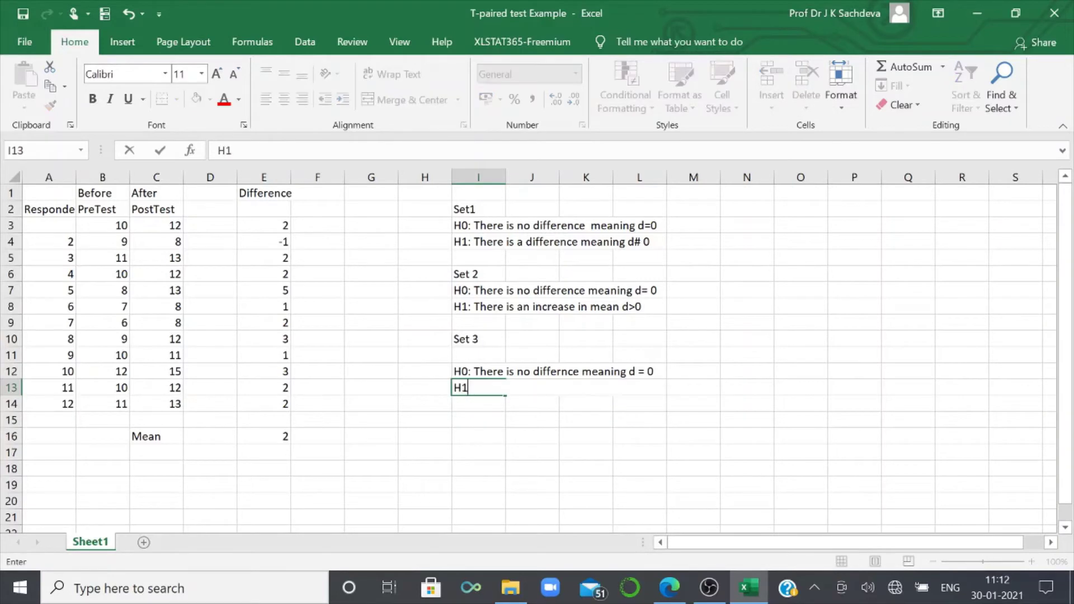
text(: )
text(There)
text( is d)
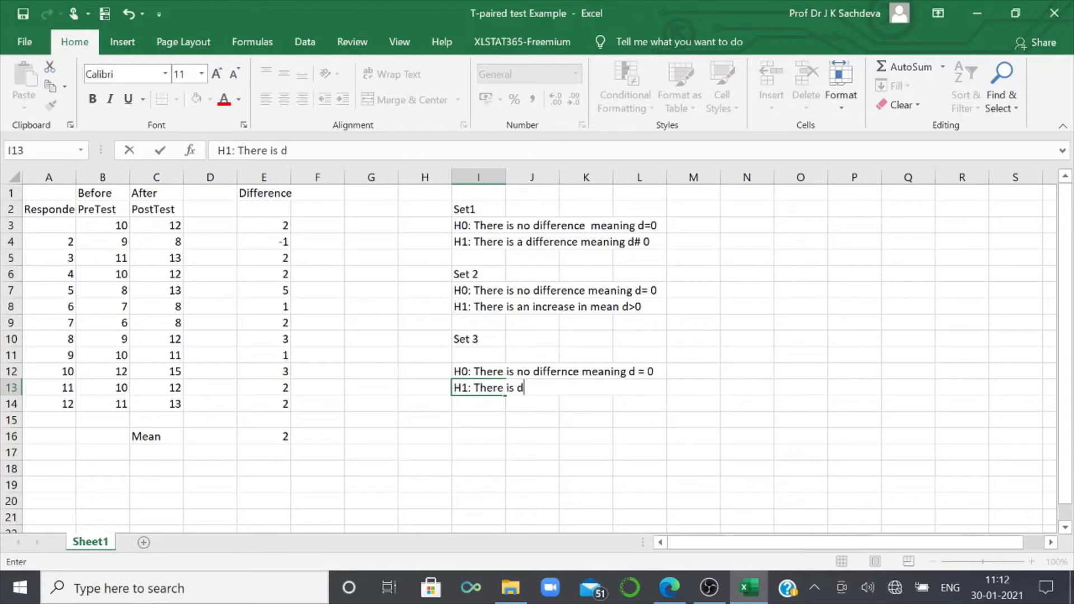
text(ecrease )
text(in )
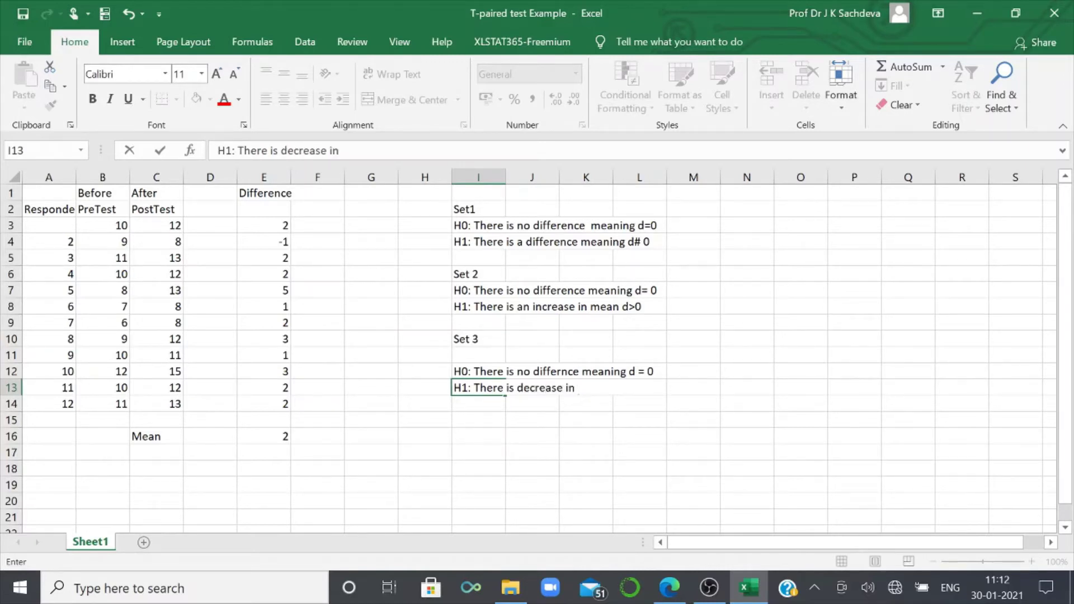
text(mean )
text(d<)
text(0)
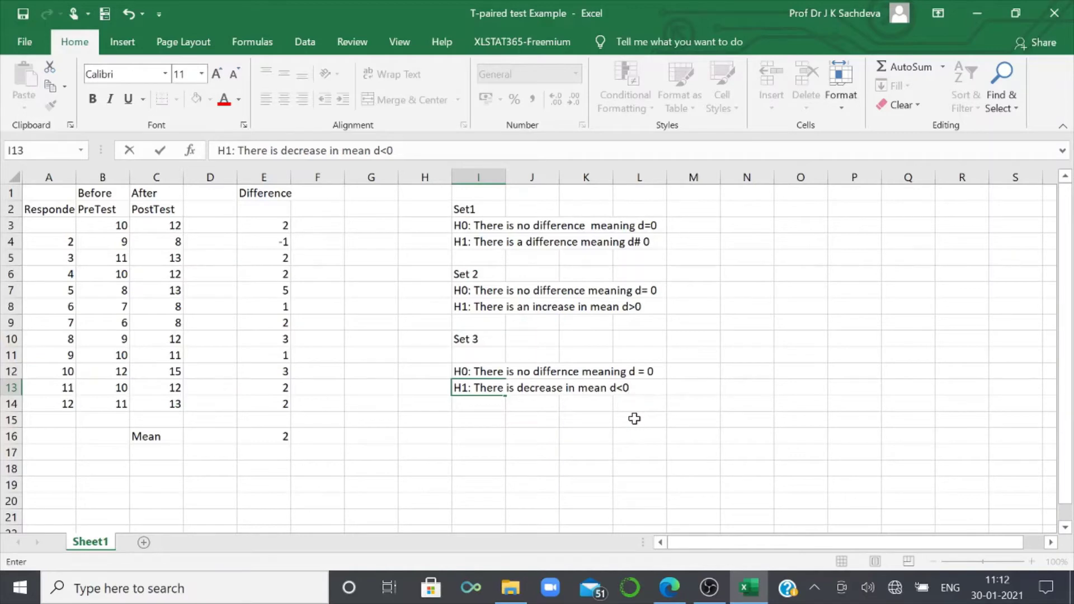
scroll(633, 419, down, 1)
- Type the label 'Standard deviation' in C17 below the Mean label
scroll(634, 418, up, 1)
click(143, 451)
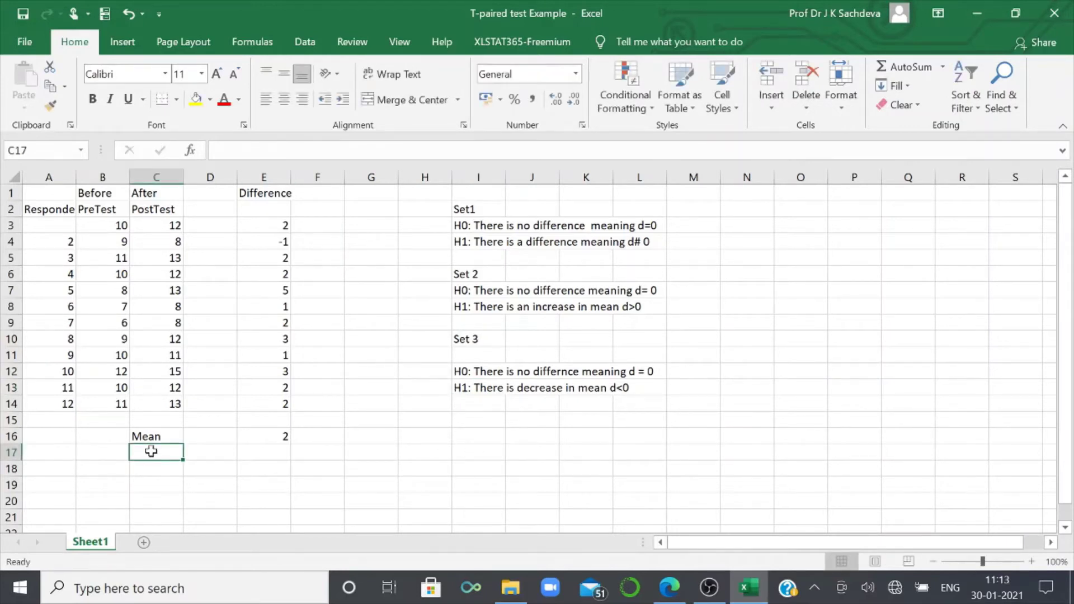
text(Sta)
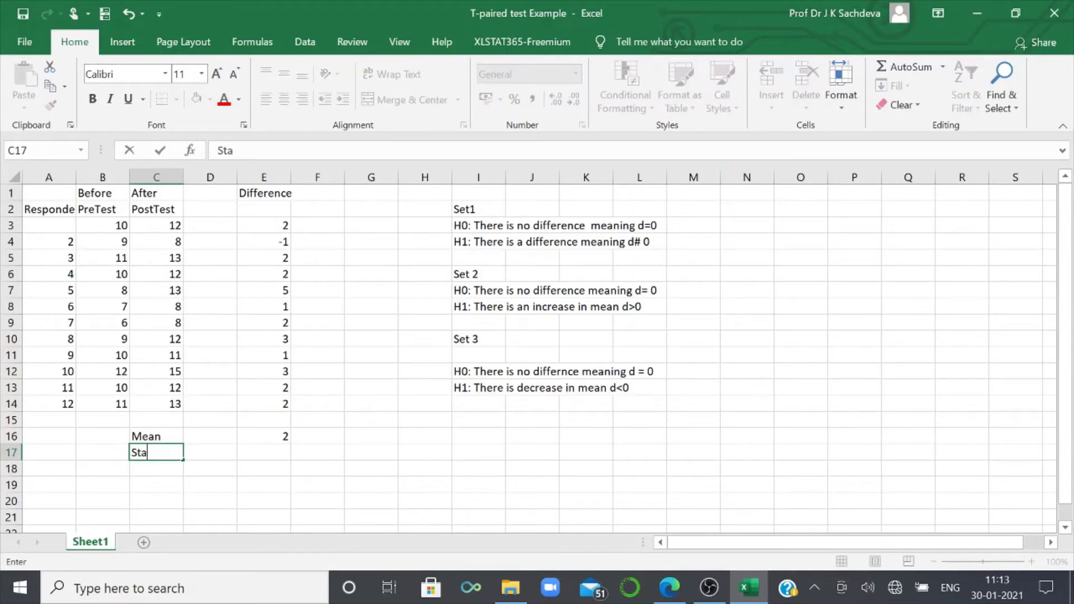
text(ndard )
text(deviatioj)
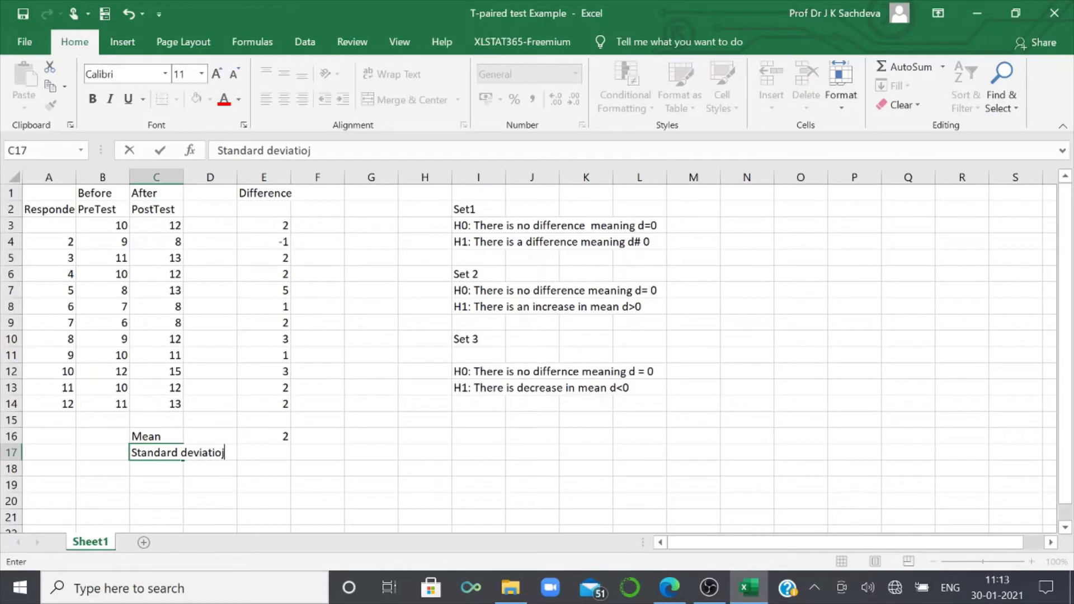
key(BackSpace)
- Enter =STDEV.S(E3:E14) in E17, giving a standard deviation of 1.414214
text(n)
click(252, 454)
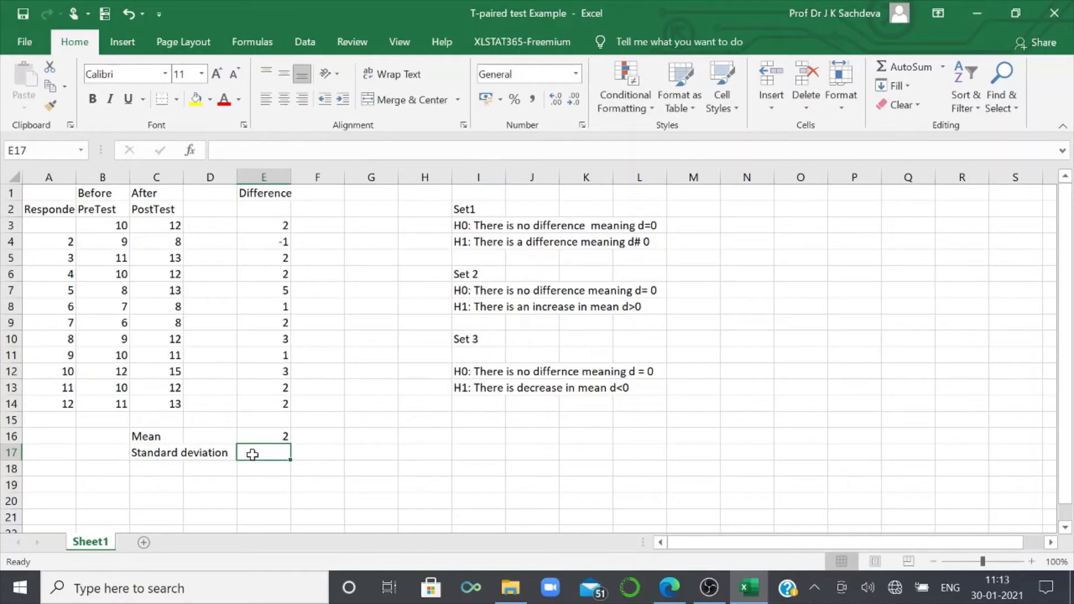
text(=)
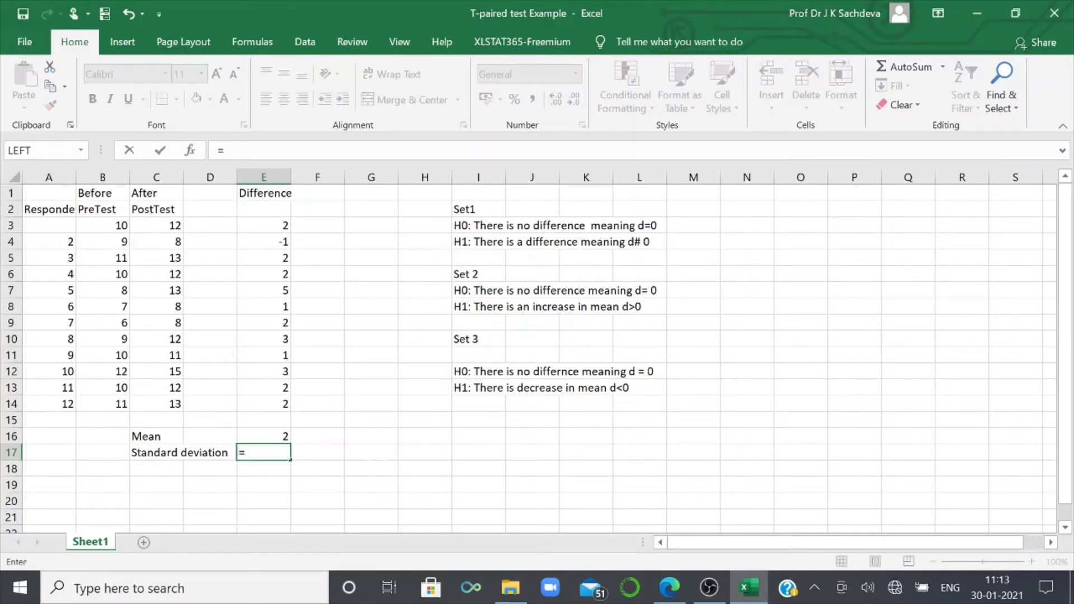
text(stdev)
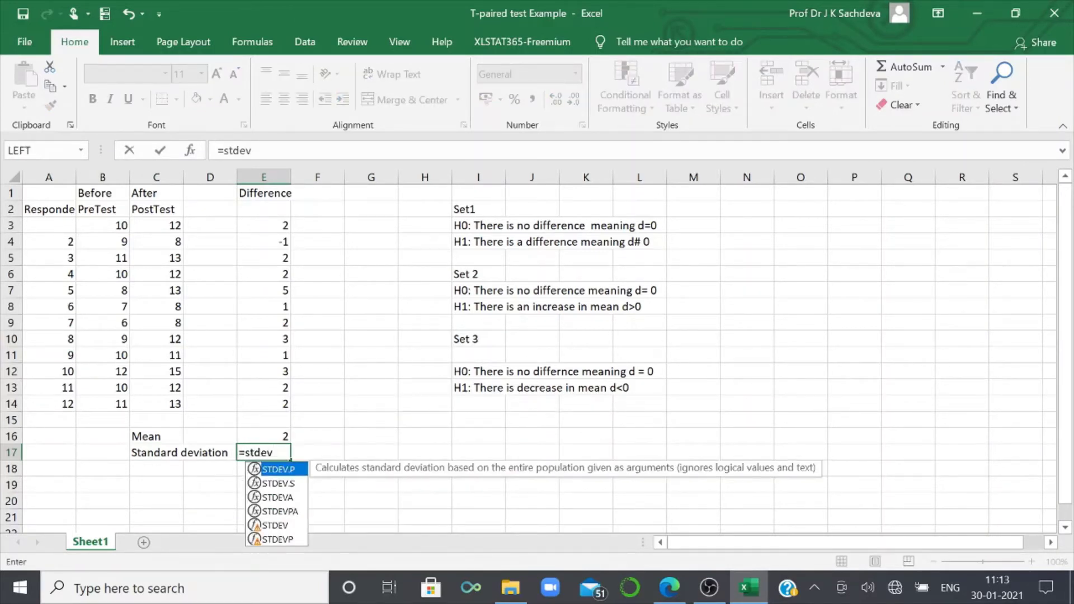
text(.s)
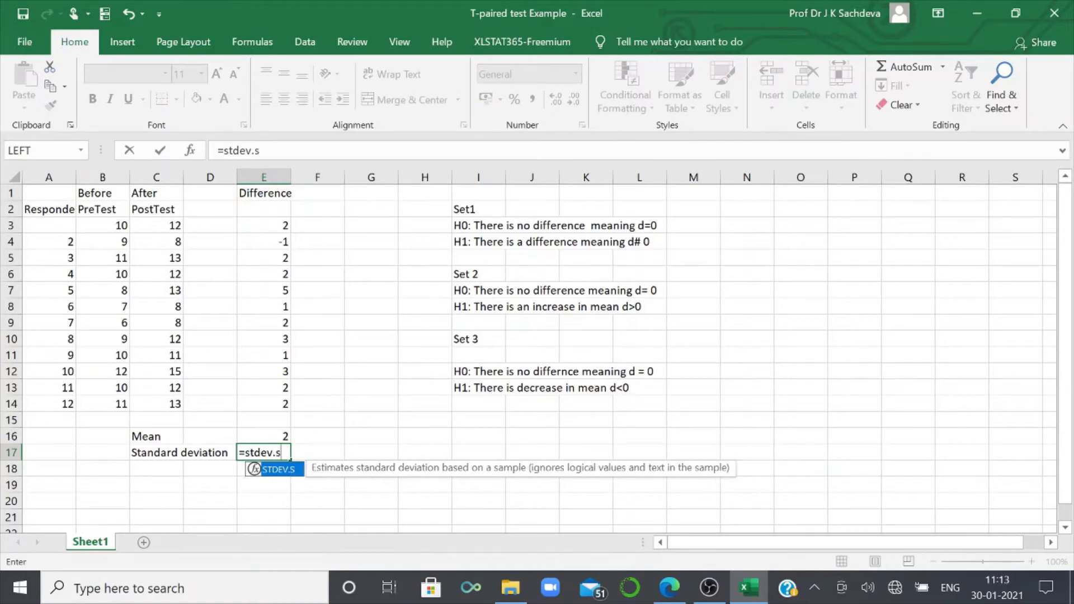
text(()
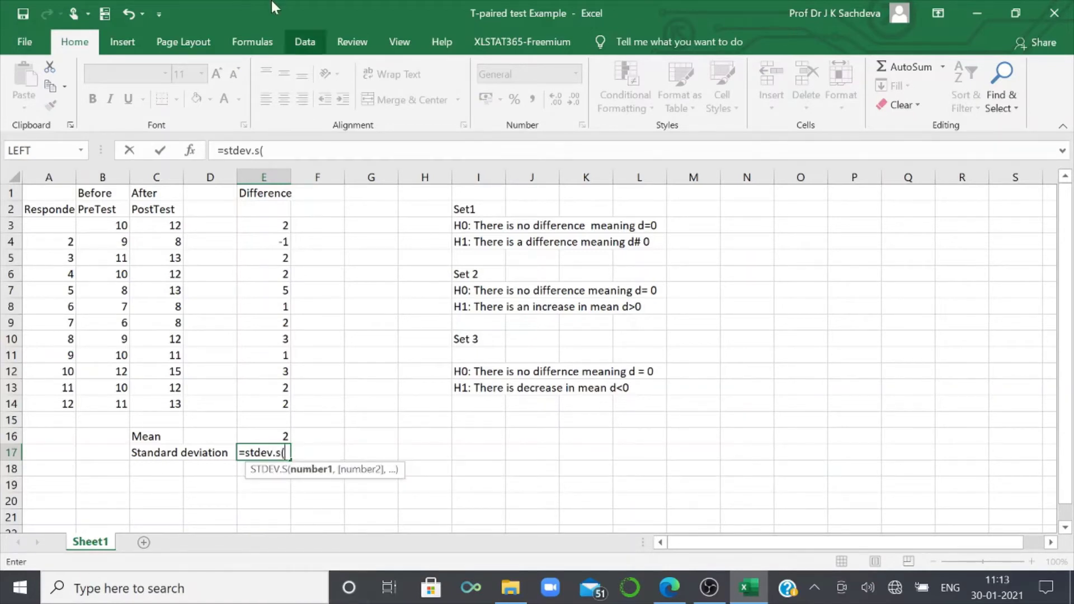
drag(264, 218, 265, 399)
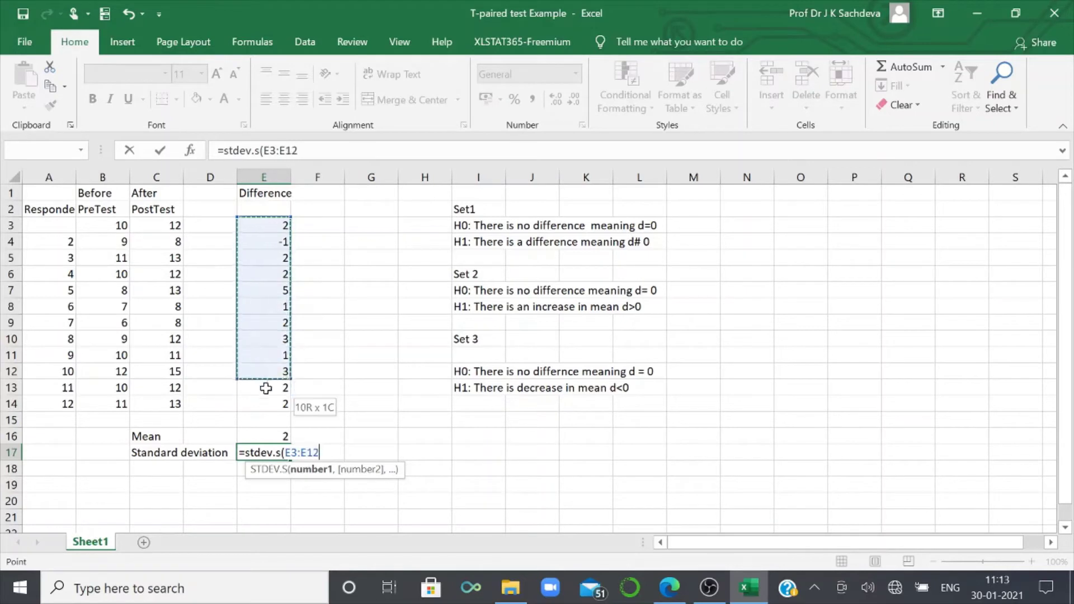
text())
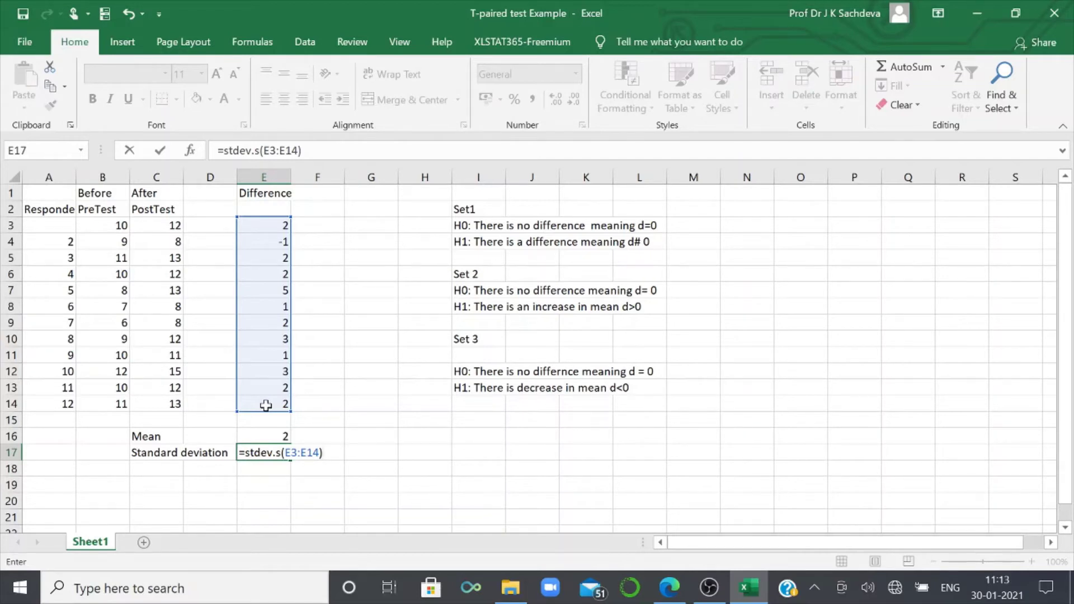
key(ctrl+Return)
- Label C18 'Standard Error'
click(168, 468)
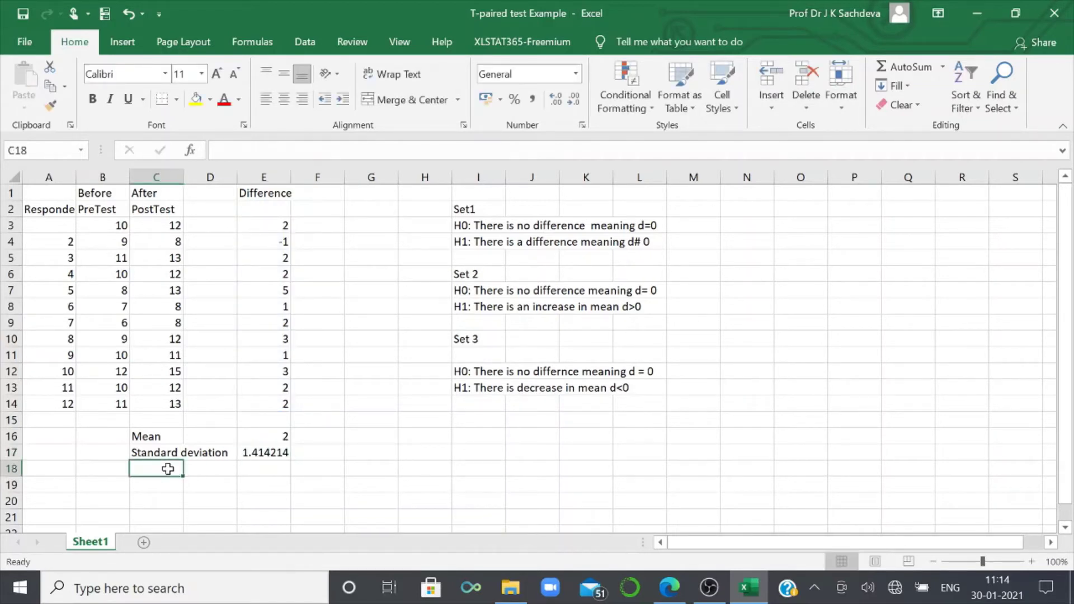
text(S)
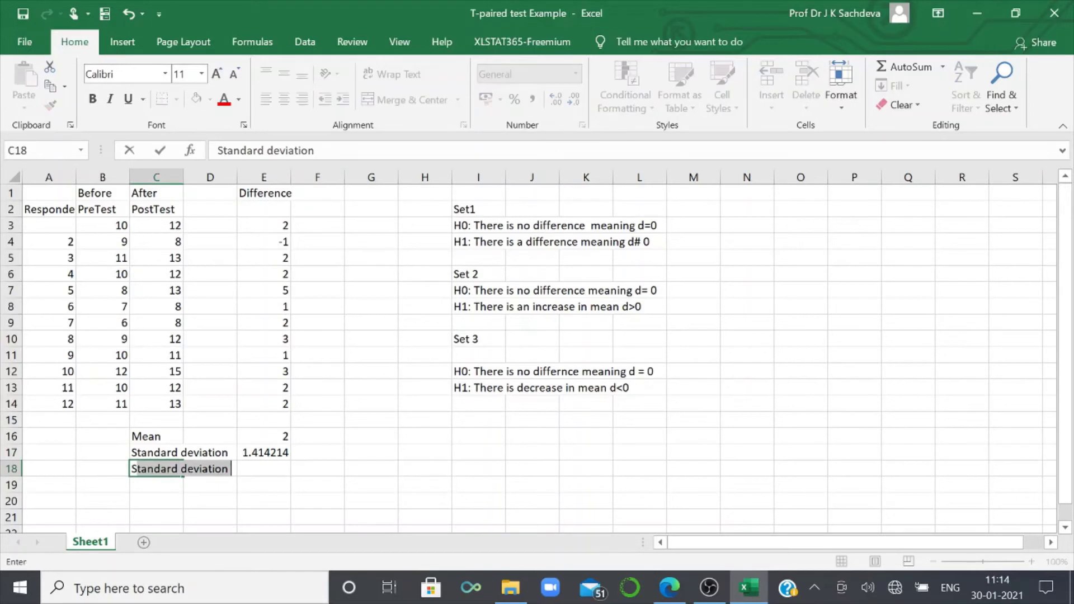
text(tandar)
text(d Er)
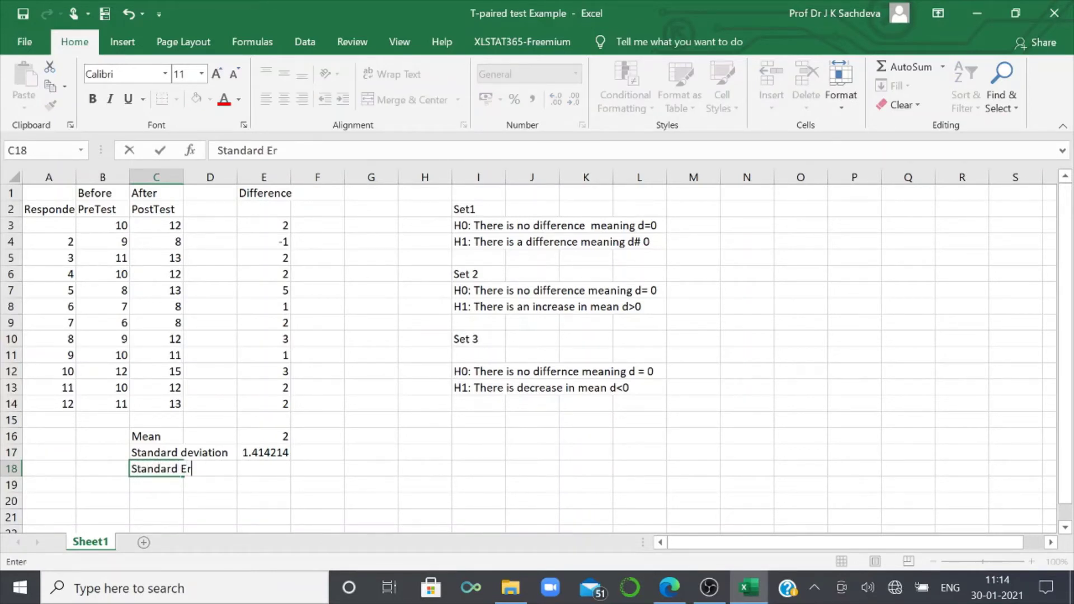
text(ror)
click(254, 470)
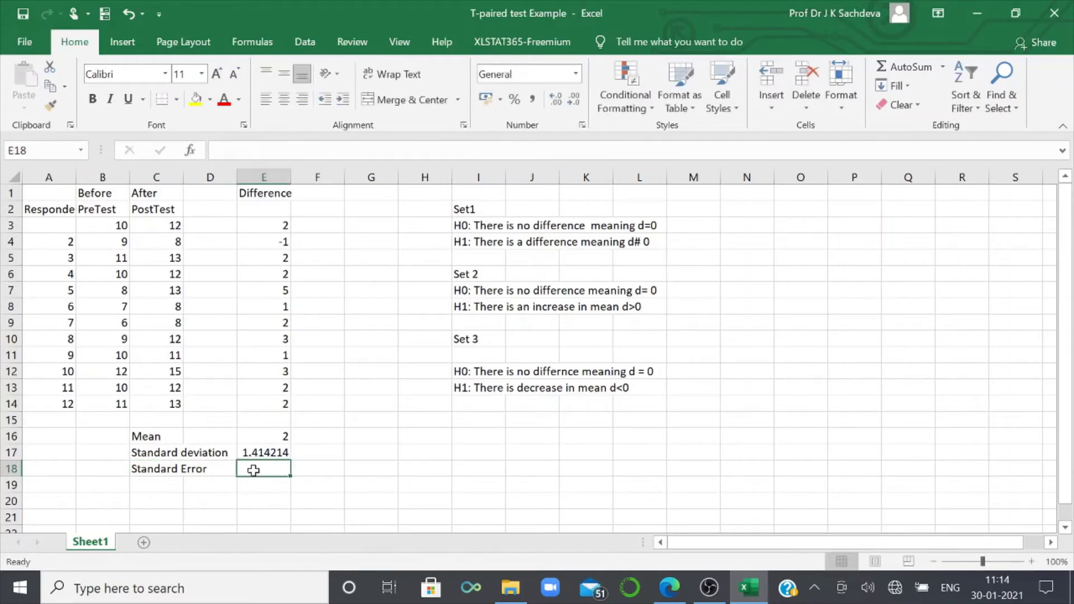
key(ctrl+z)
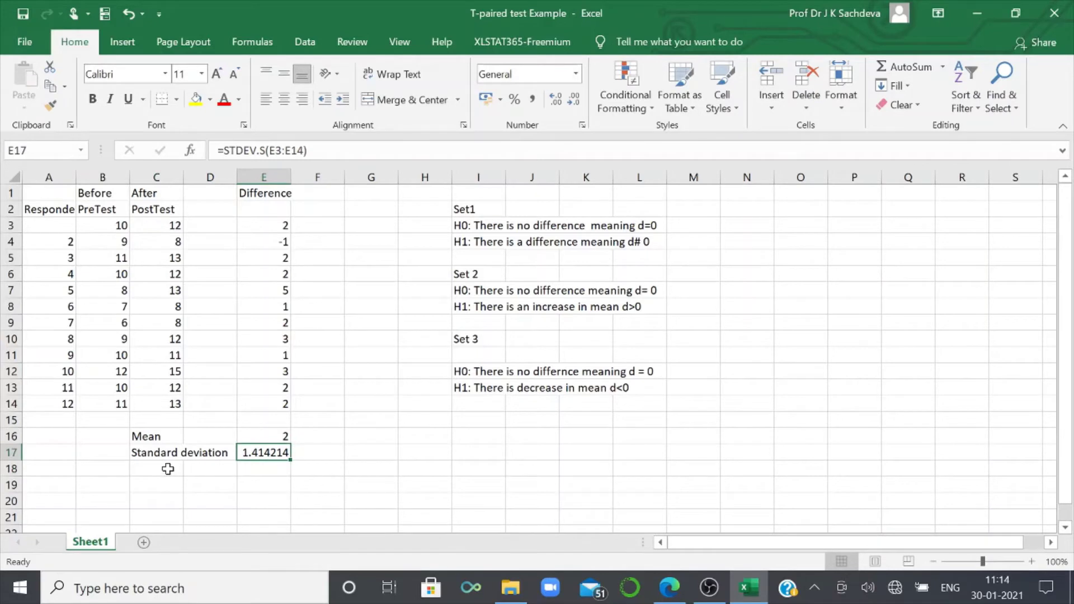
click(168, 468)
text(S)
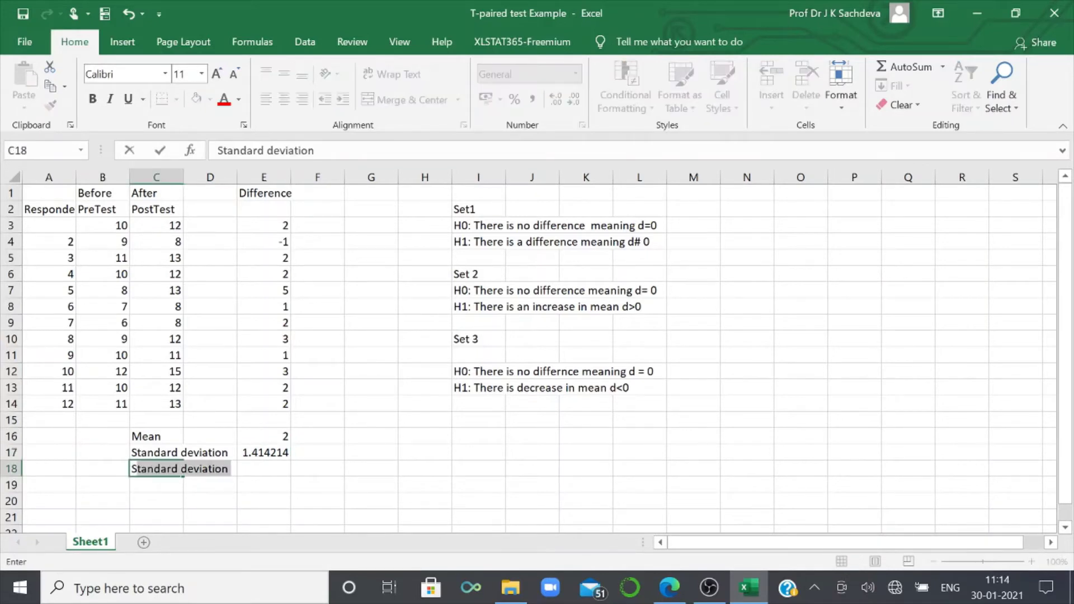
text(tandar)
text(d E)
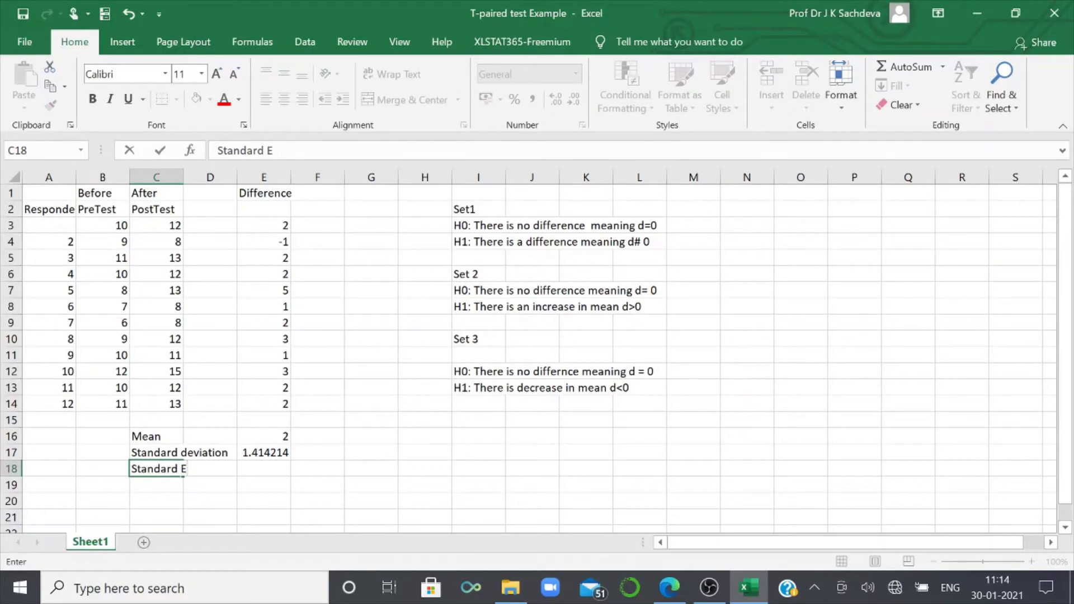
text(rror)
- Enter =E17/(12)^0.5 in E18, giving a standard error of 0.408248
click(253, 470)
text(=)
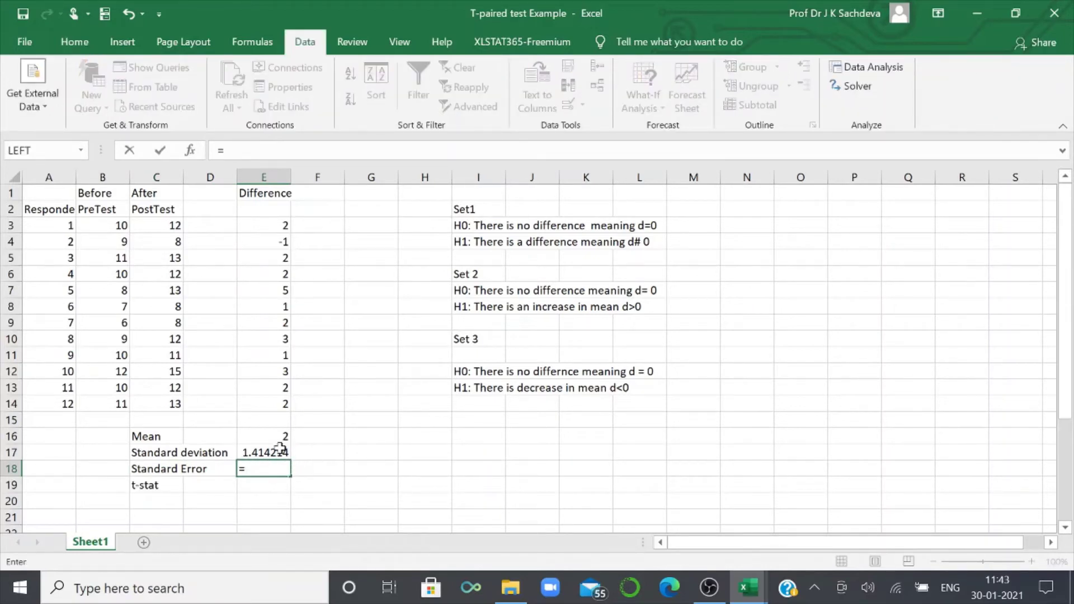
click(279, 449)
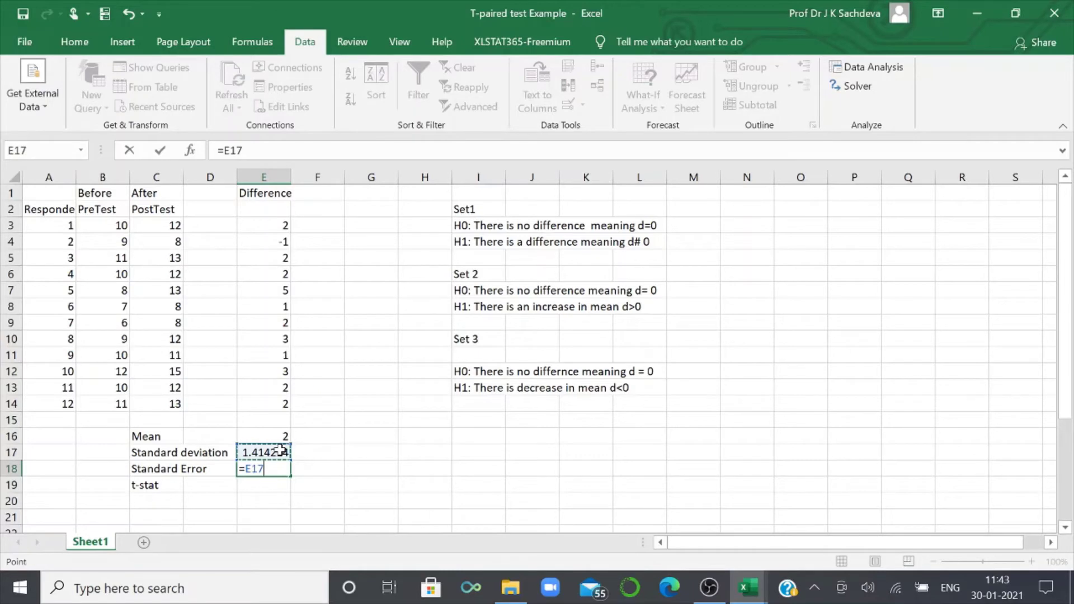
text(/)
text((12)
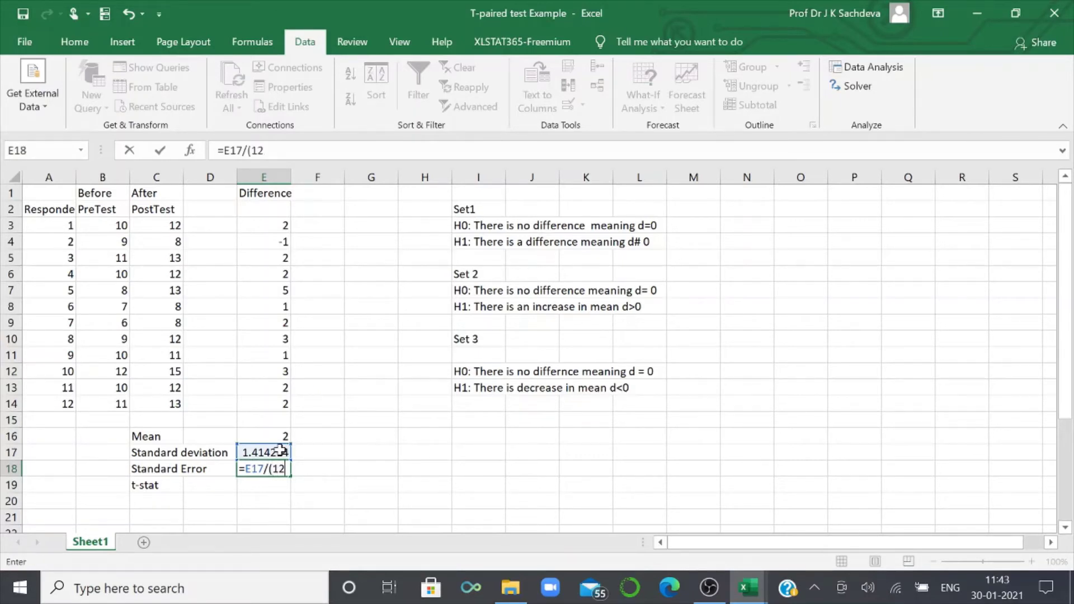
text()^)
text(0)
text(5)
key(Return)
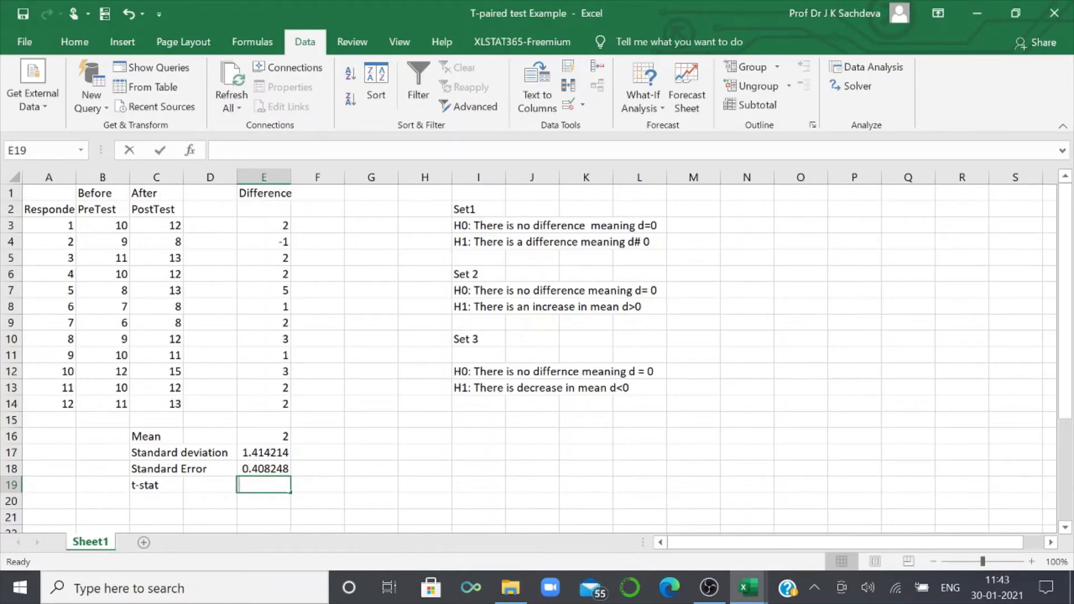
- Enter =E16/E18 in E19, giving a t-stat of 4.898979
text(=)
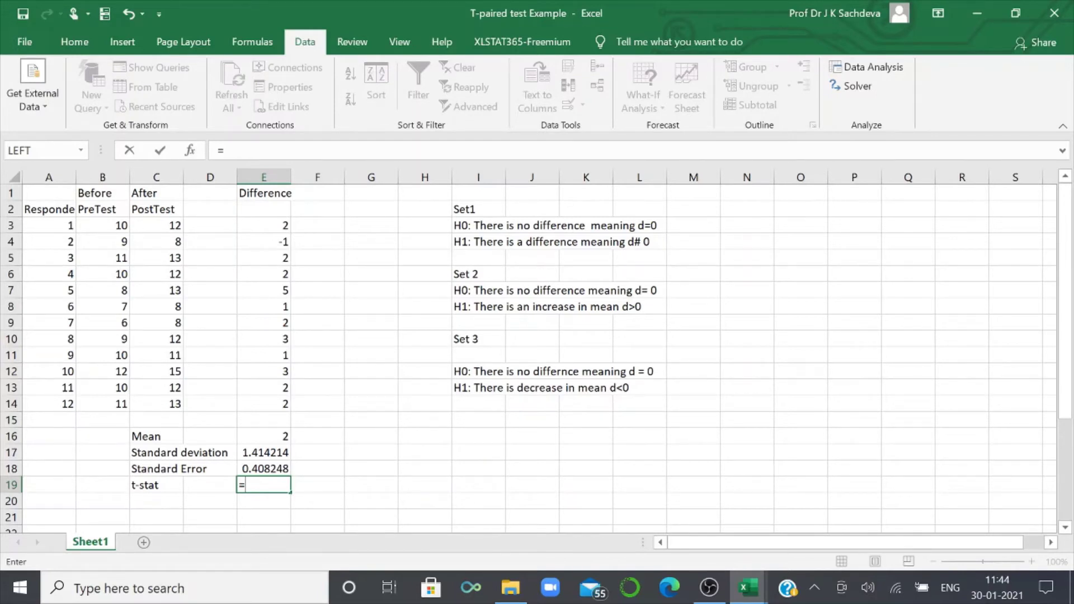
click(277, 434)
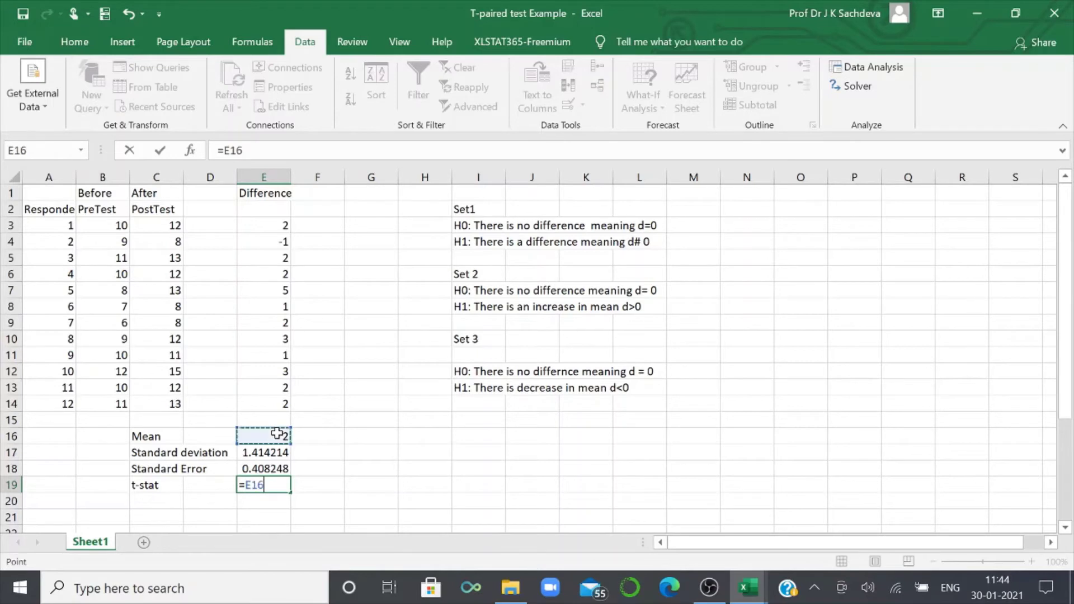
text(/)
click(265, 468)
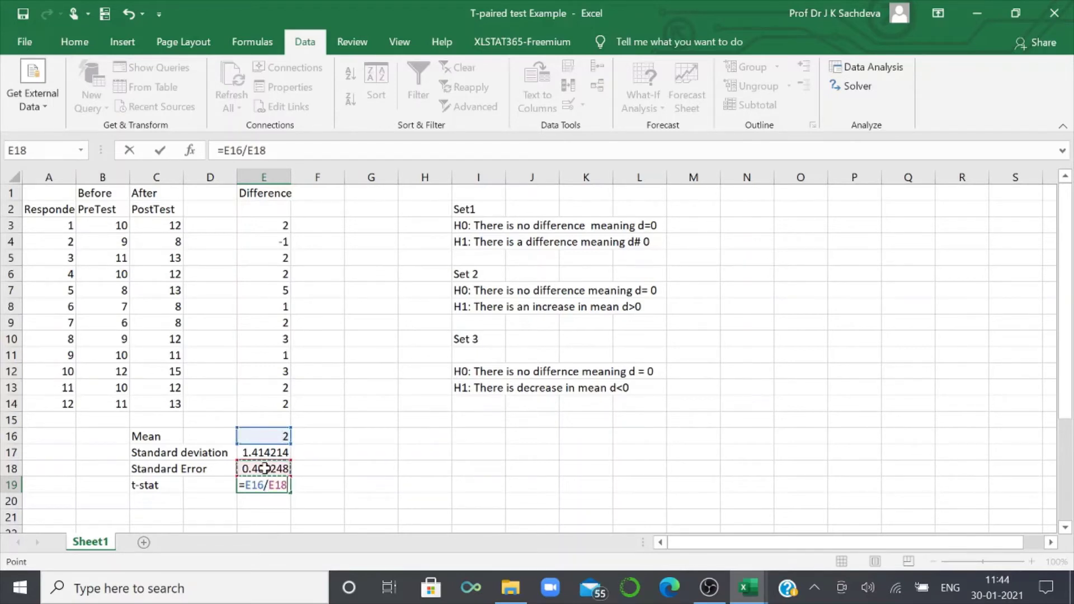
key(Return)
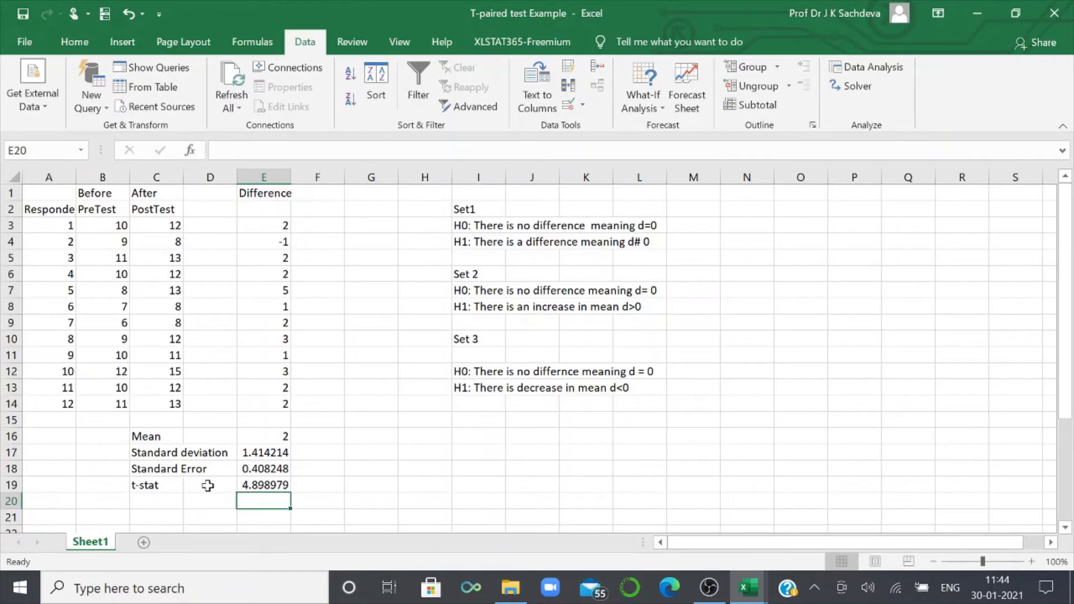
- Label C23 'critical value' and enter =T.INV(0.05,11) in E23, showing -1.79588
scroll(246, 484, down, 2)
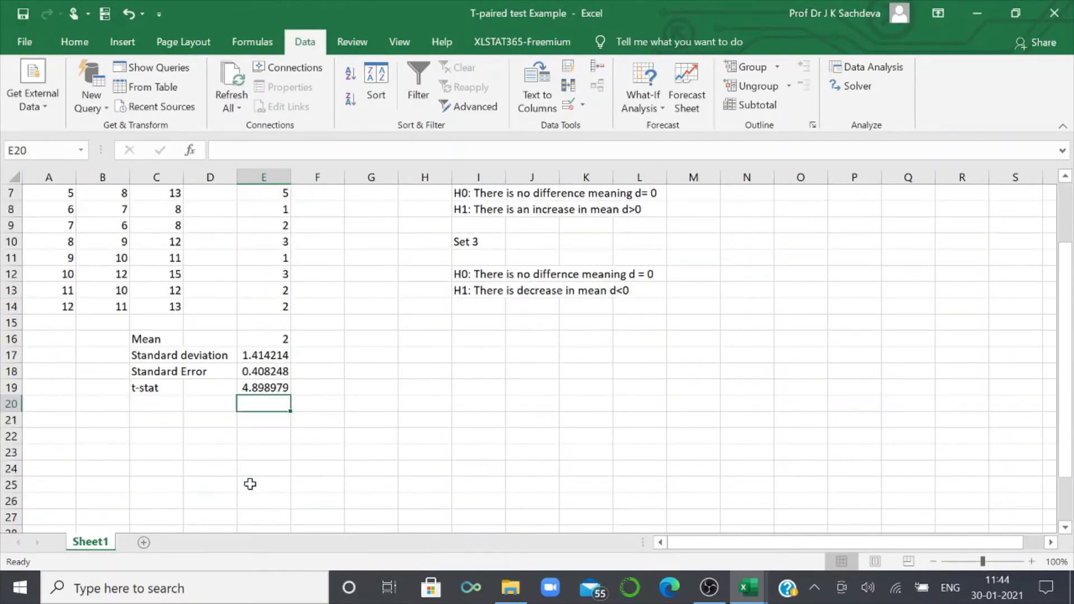
click(159, 457)
text(c)
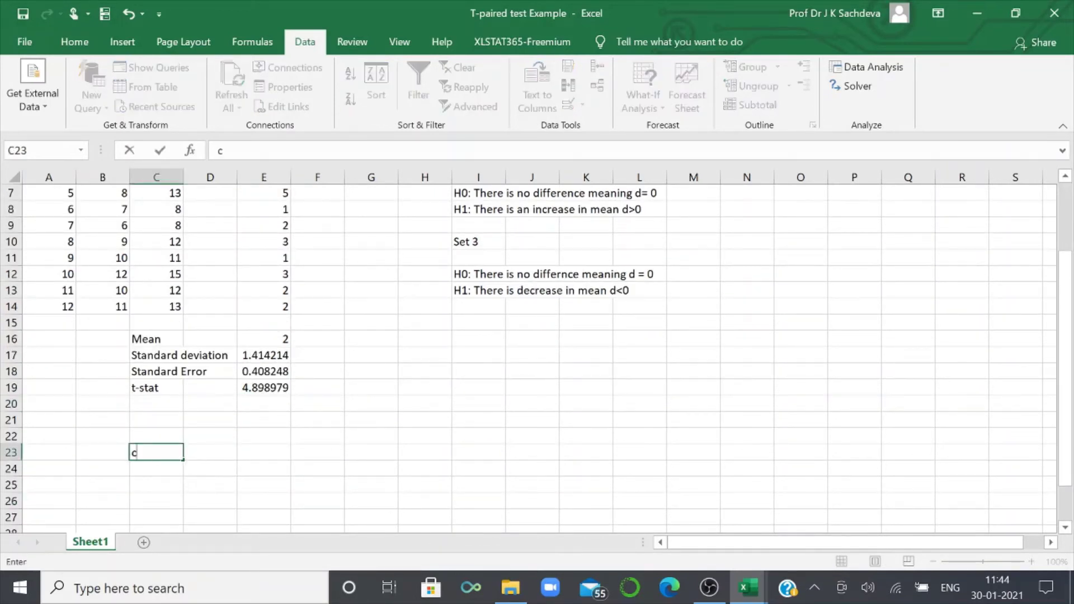
text(rit)
text(cical)
text( value)
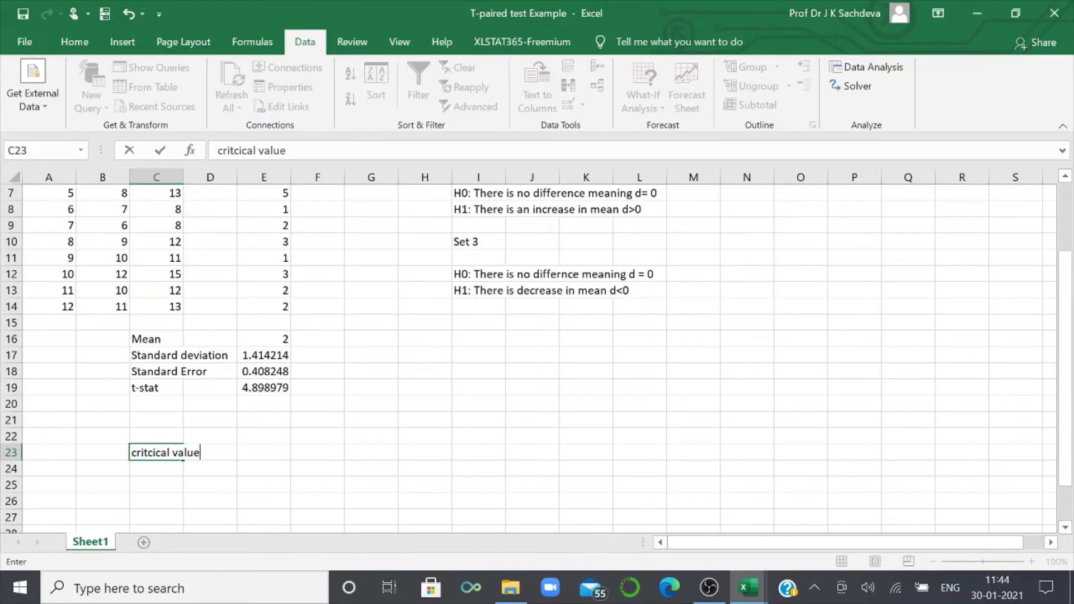
click(268, 453)
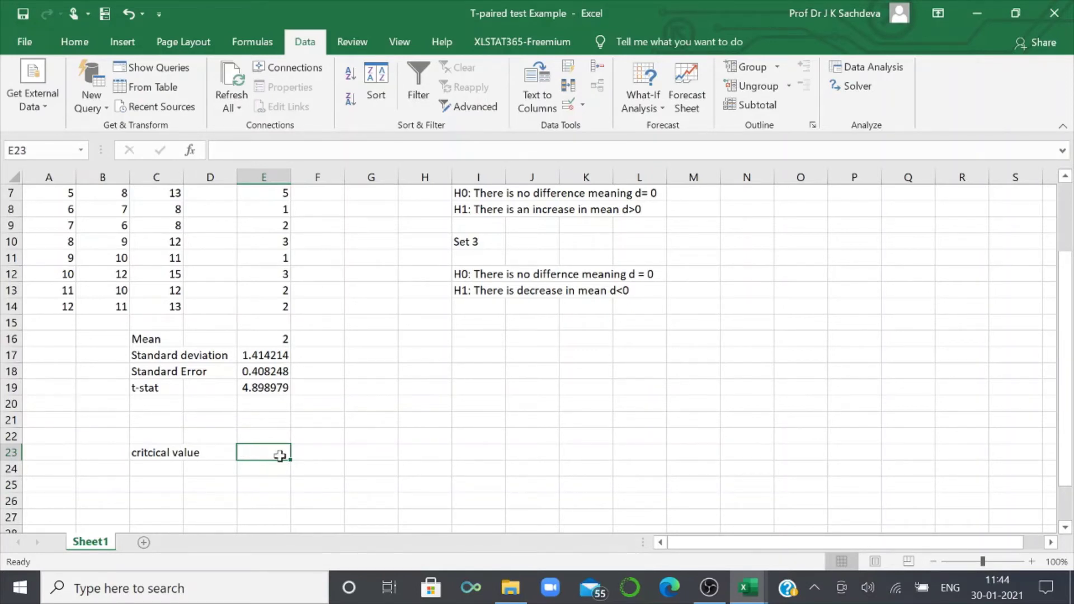
text(=t)
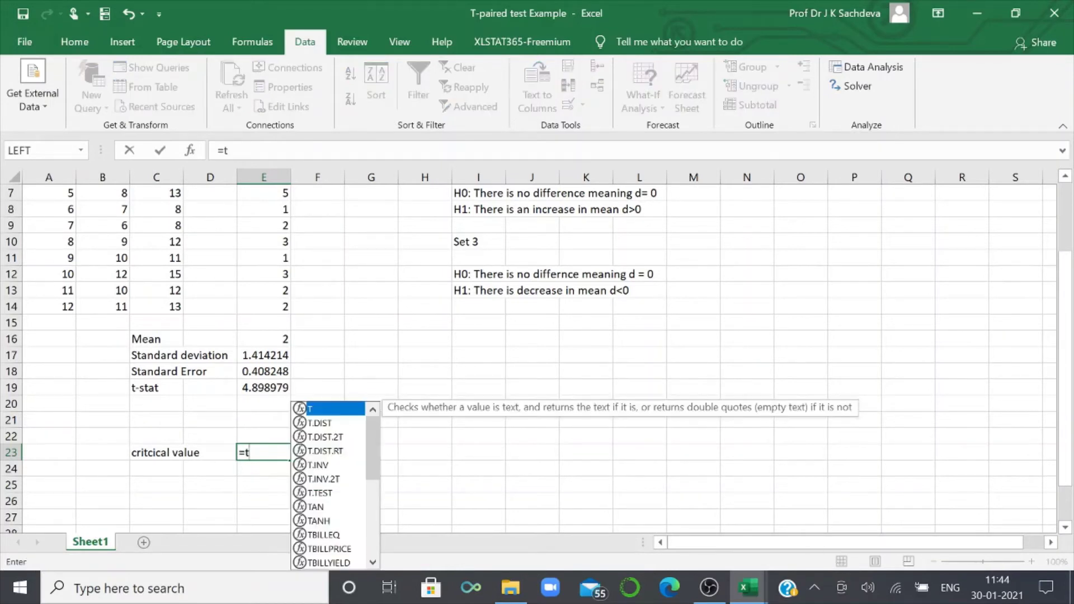
text(.inv)
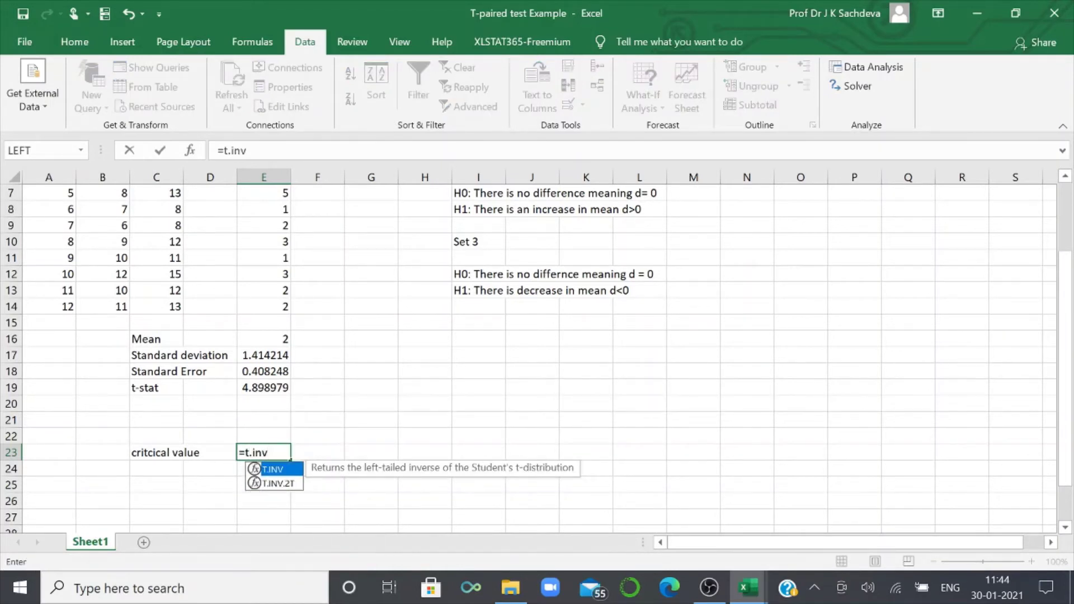
text(()
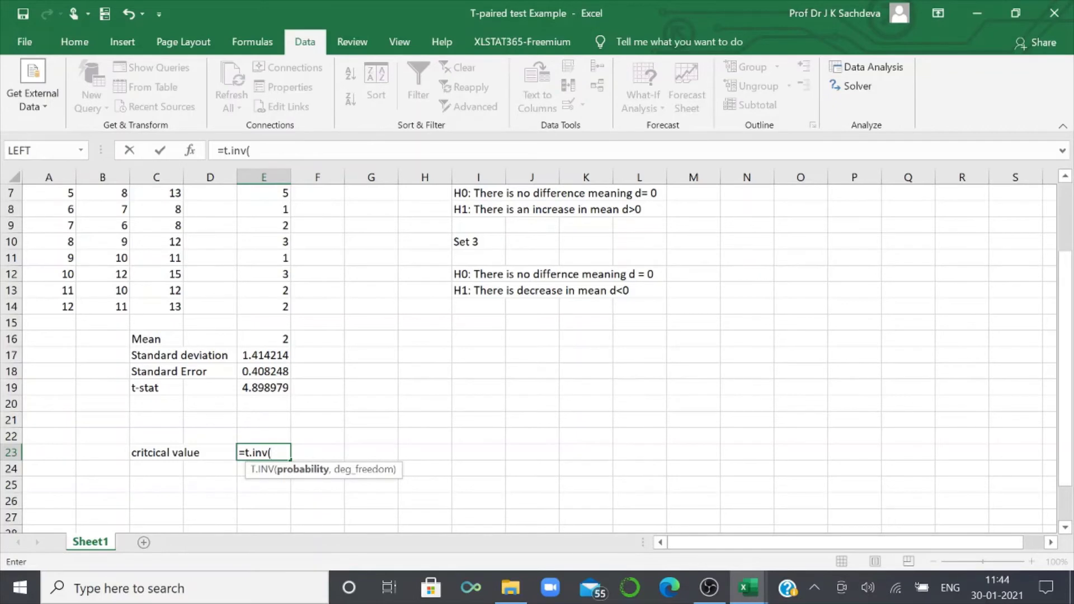
text(0.0)
text(5,)
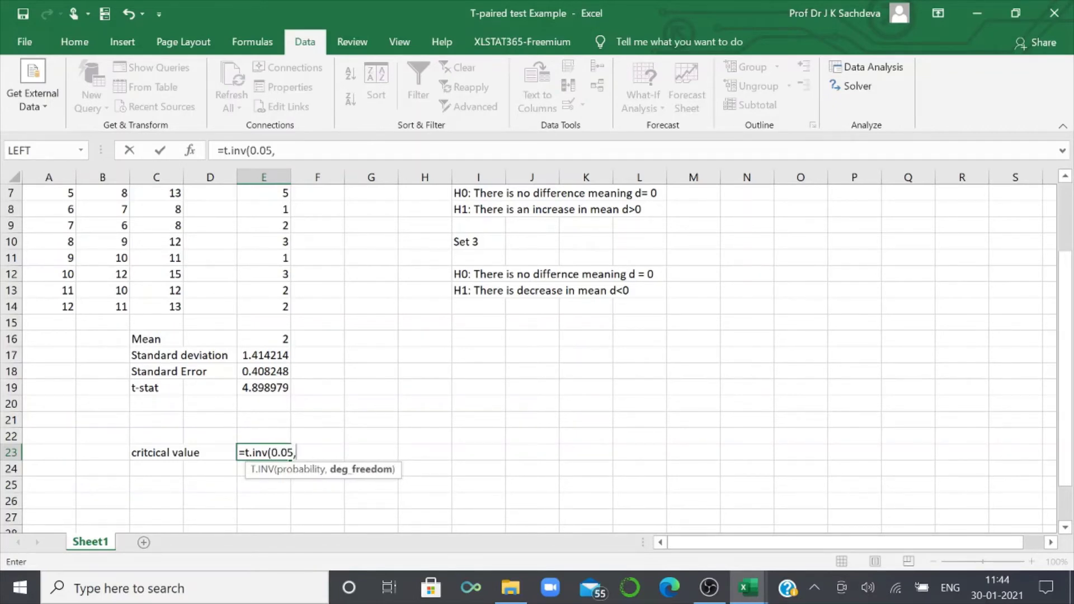
text(11)
text())
key(Return)
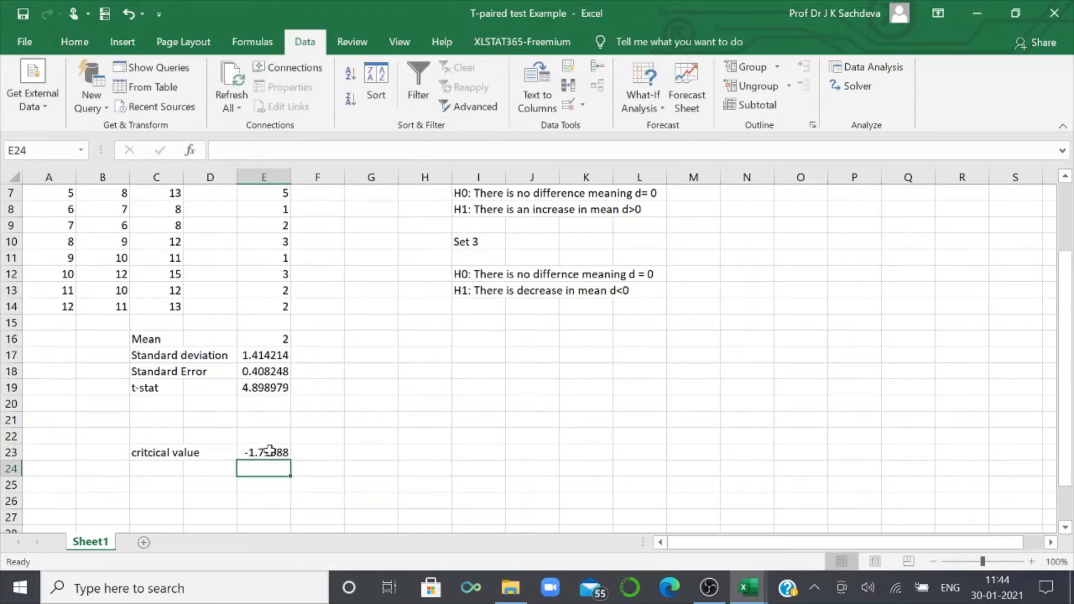
click(270, 451)
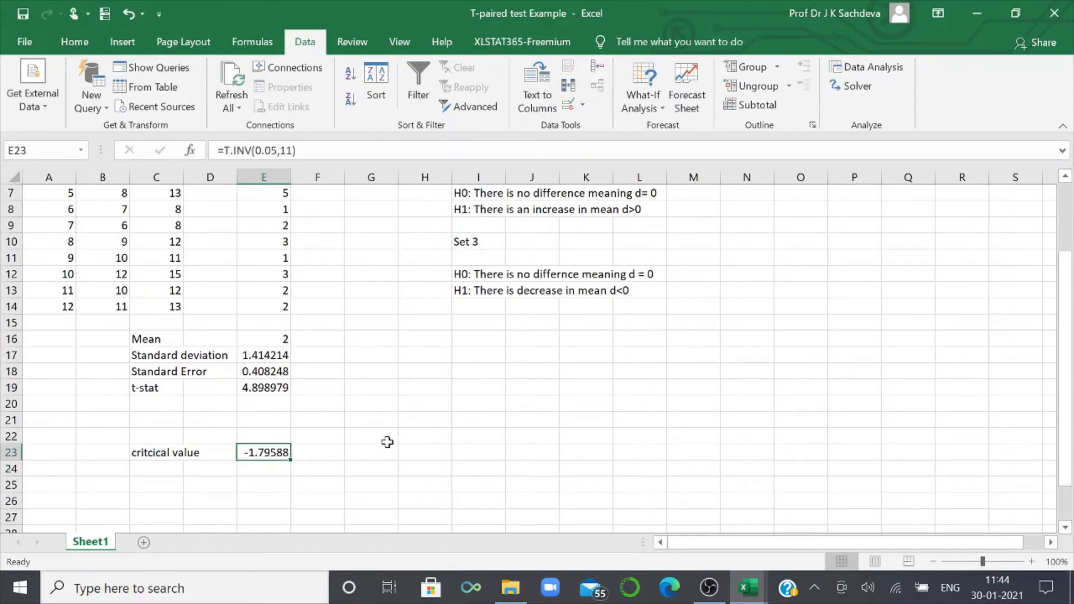
click(419, 455)
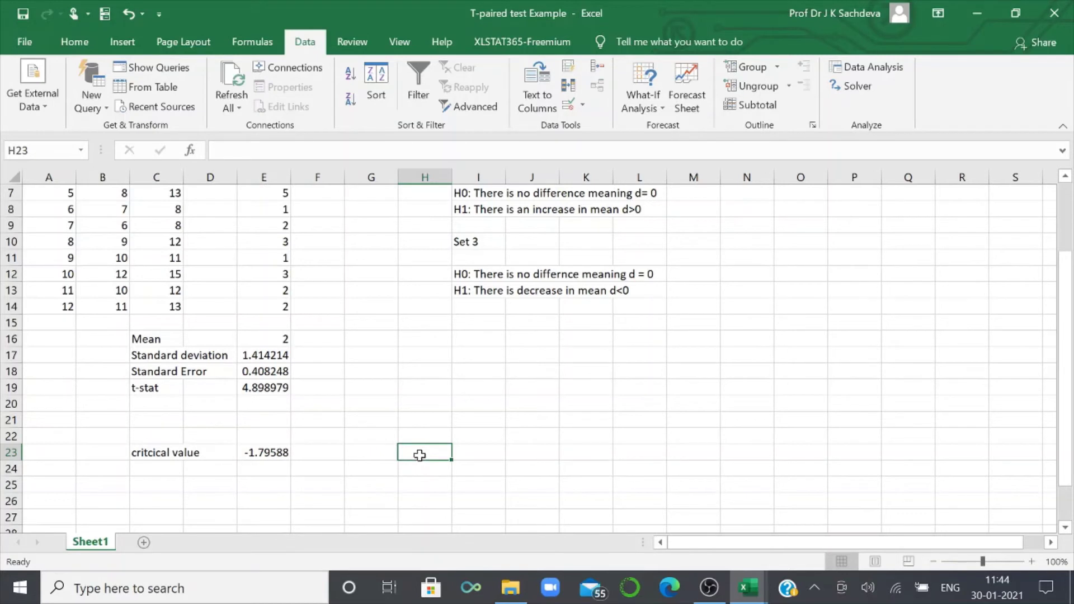
- Enter =-T.INV(0.05,11) in H23 for the positive critical value 1.795885
text(=)
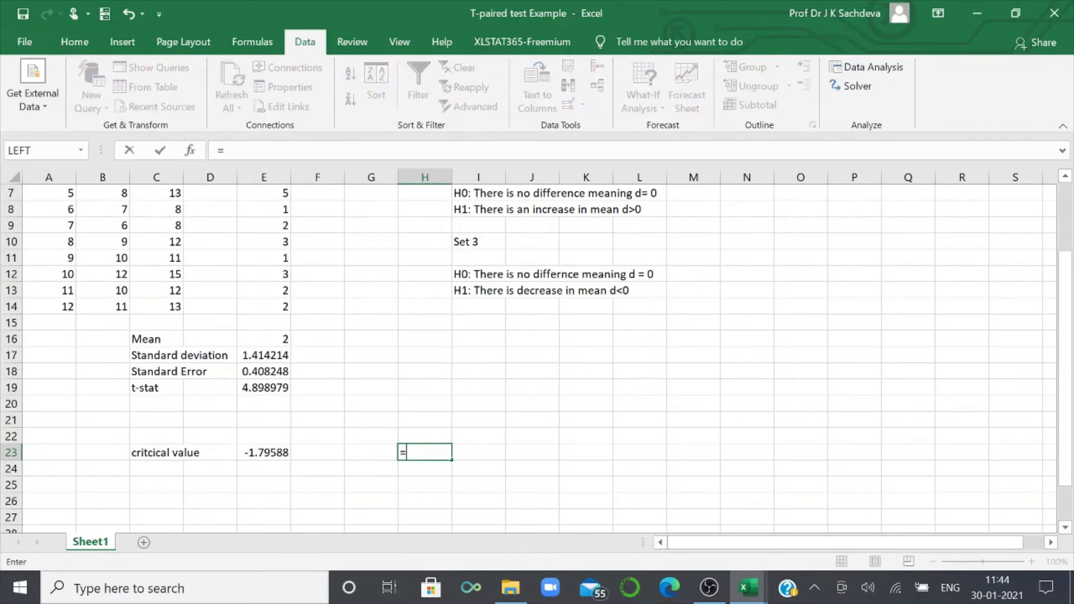
text(-)
text(t.i)
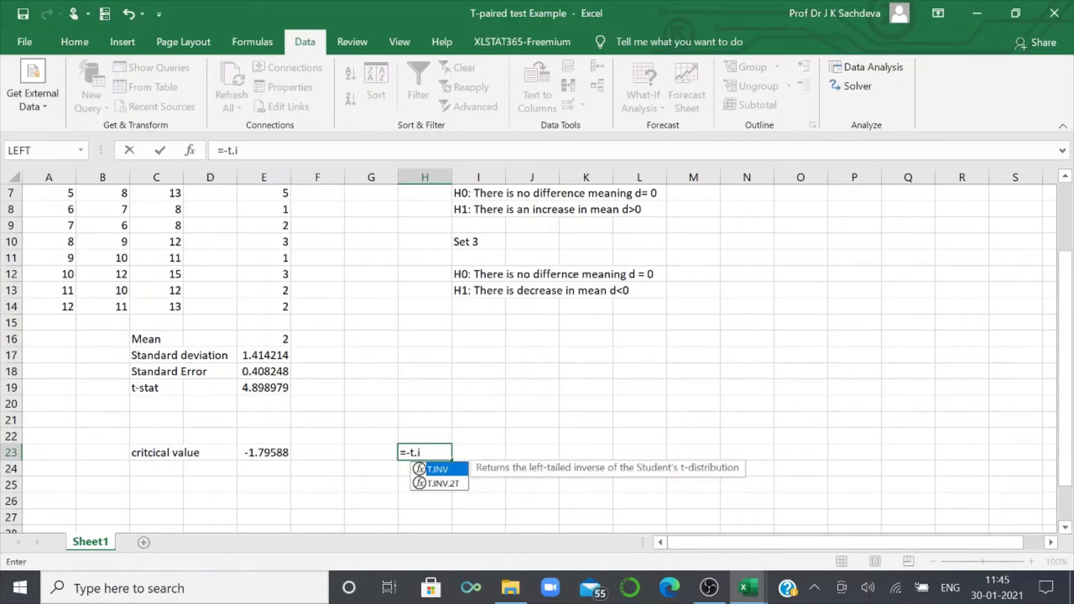
text(nv()
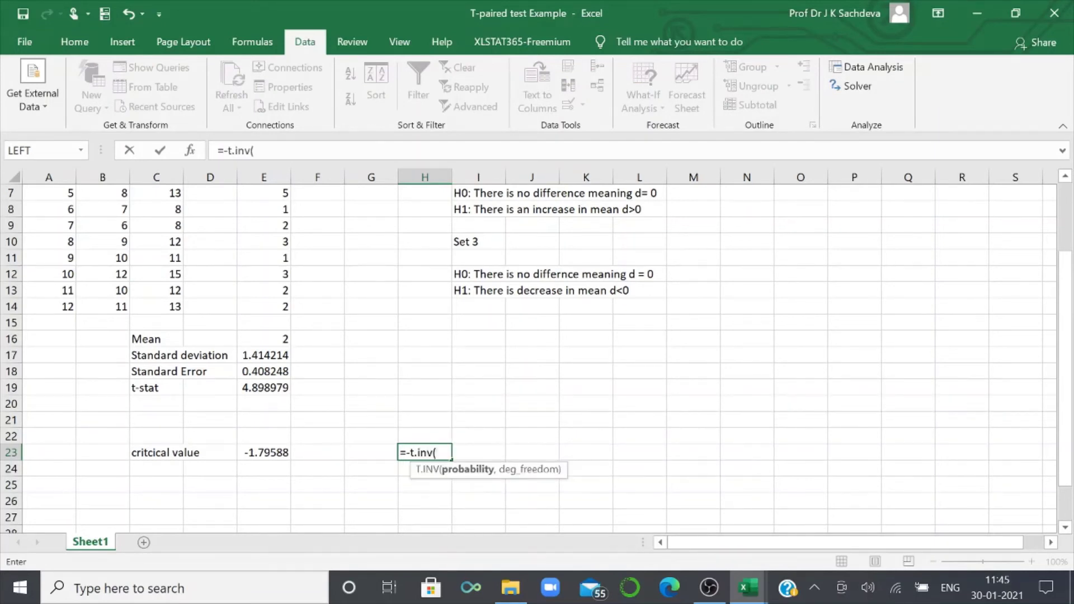
text(0.05)
text(,11)
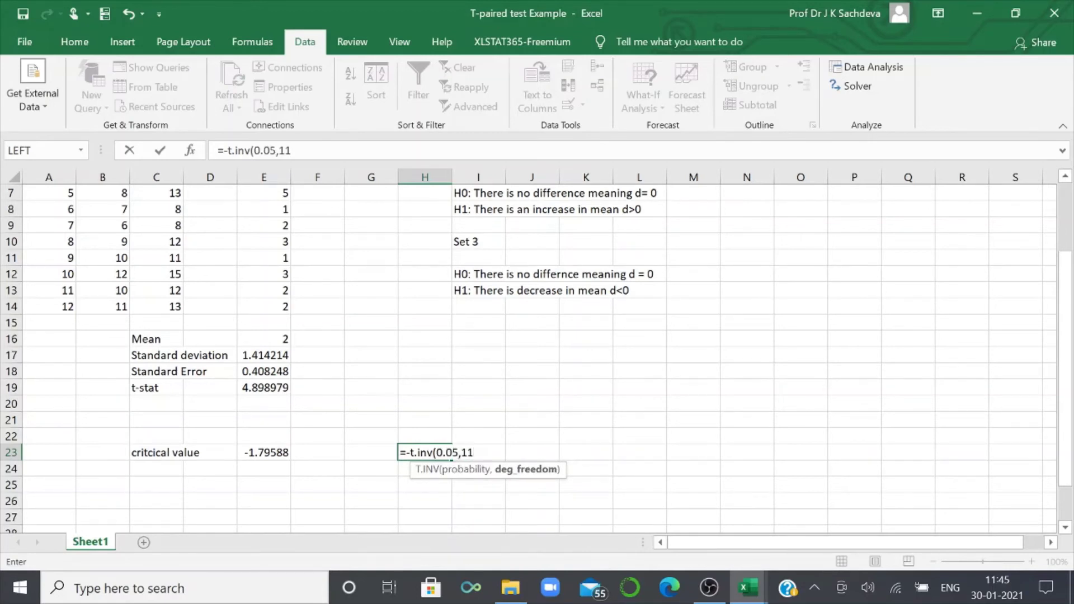
text())
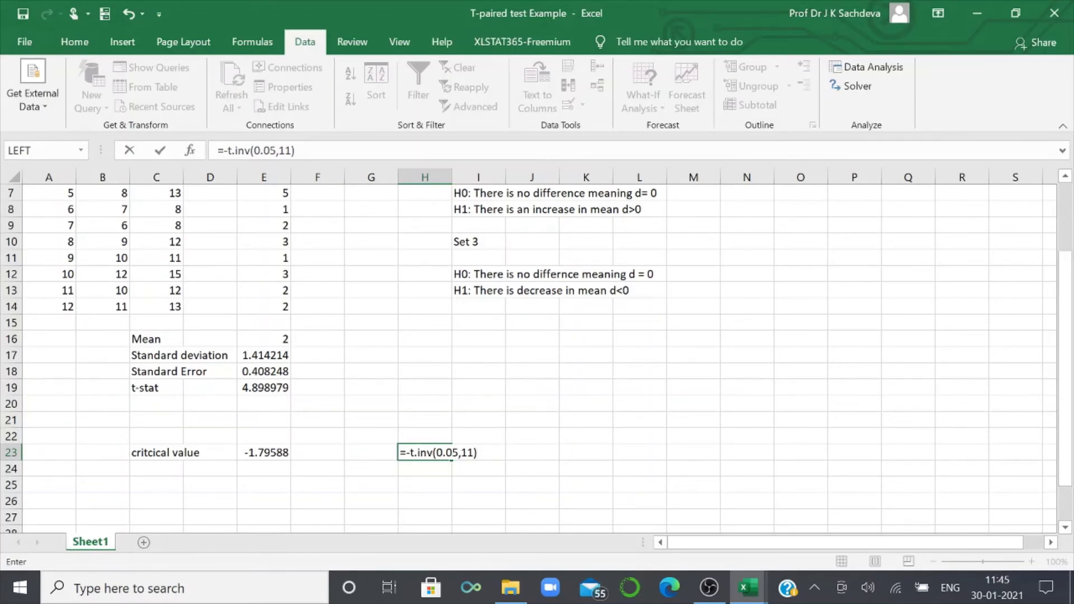
key(Return)
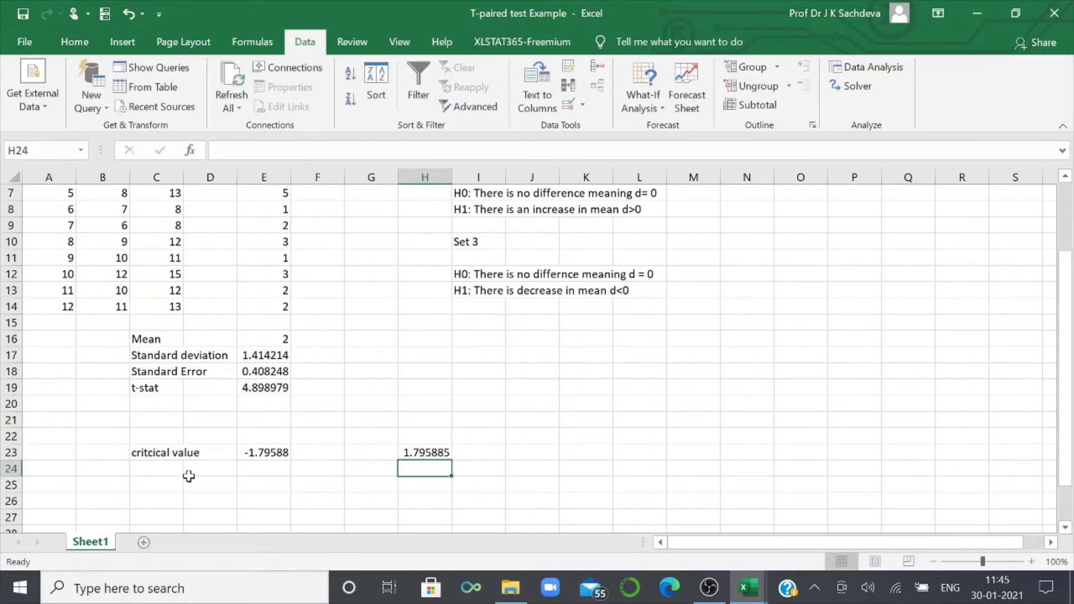
- Label C25 'Two tail' and enter =T.INV.2T(0.05,11) in E25, showing 2.200985
click(156, 472)
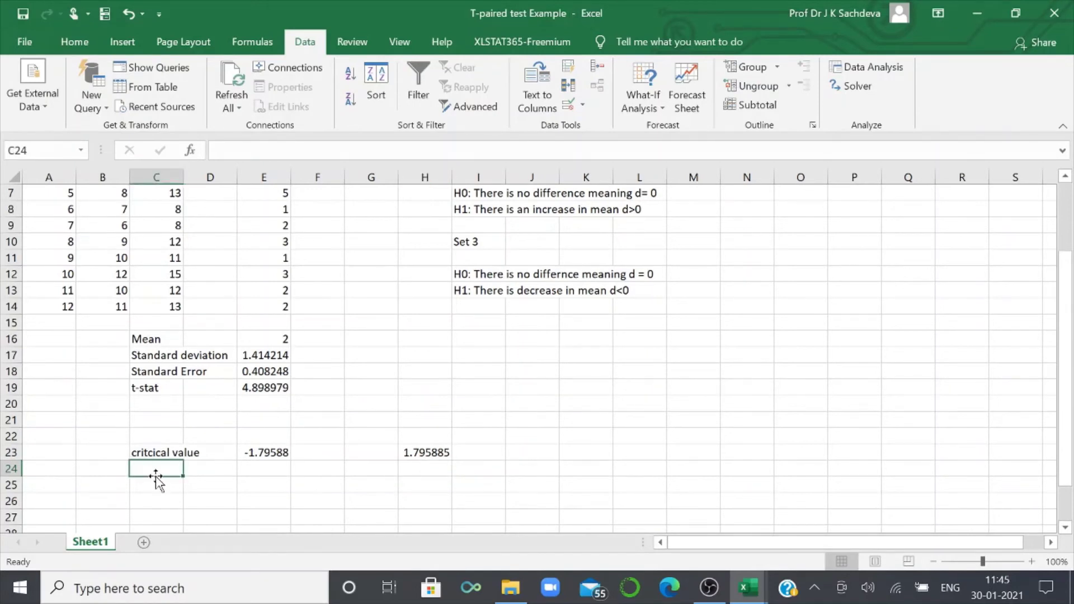
click(155, 489)
text(T)
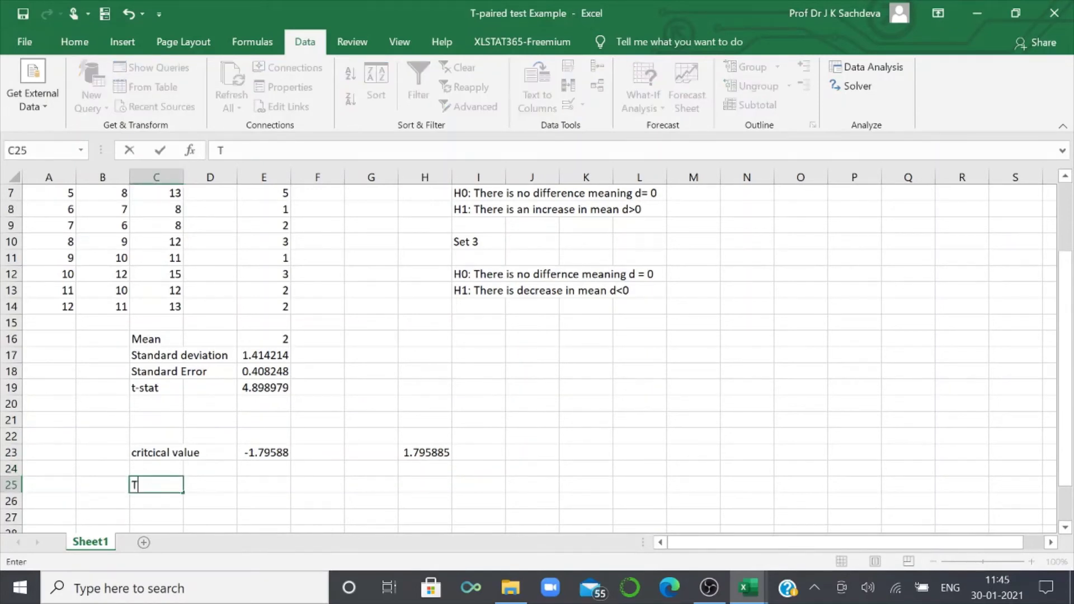
text(wo ta)
text(il)
click(251, 486)
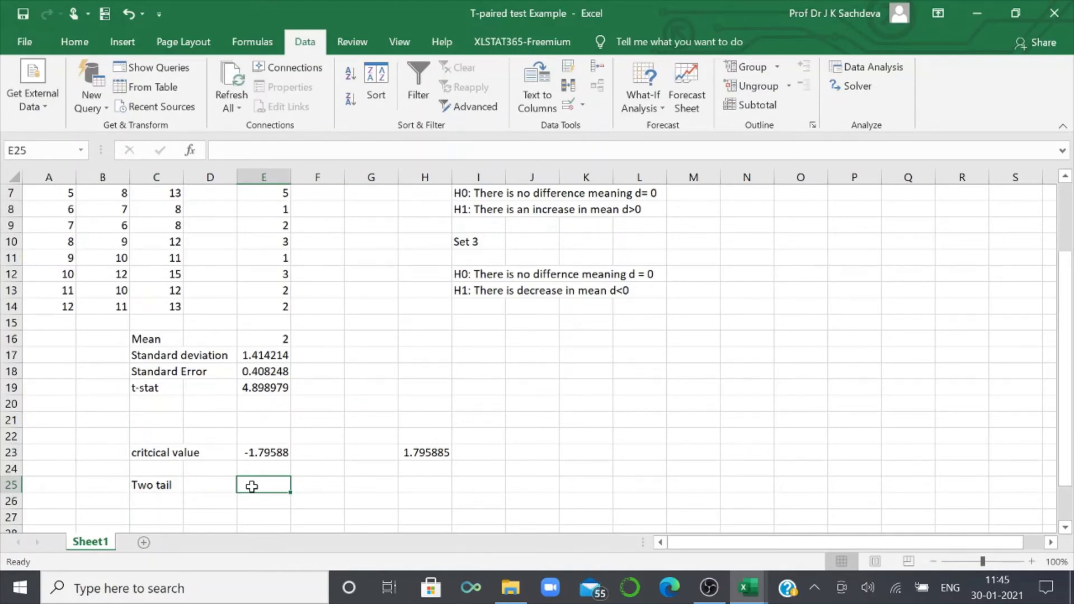
text(=t)
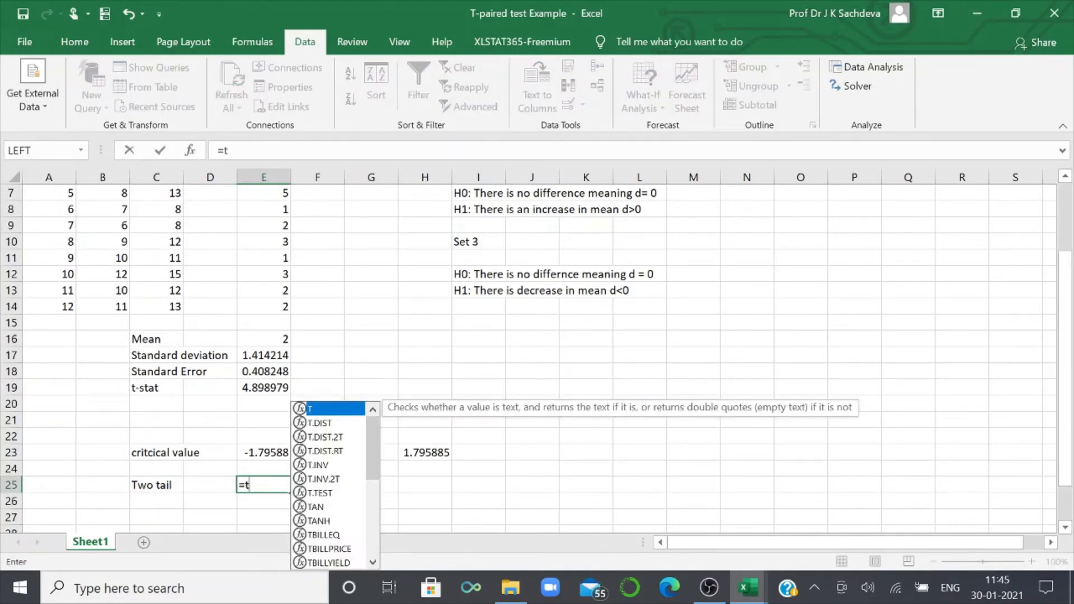
text(.i)
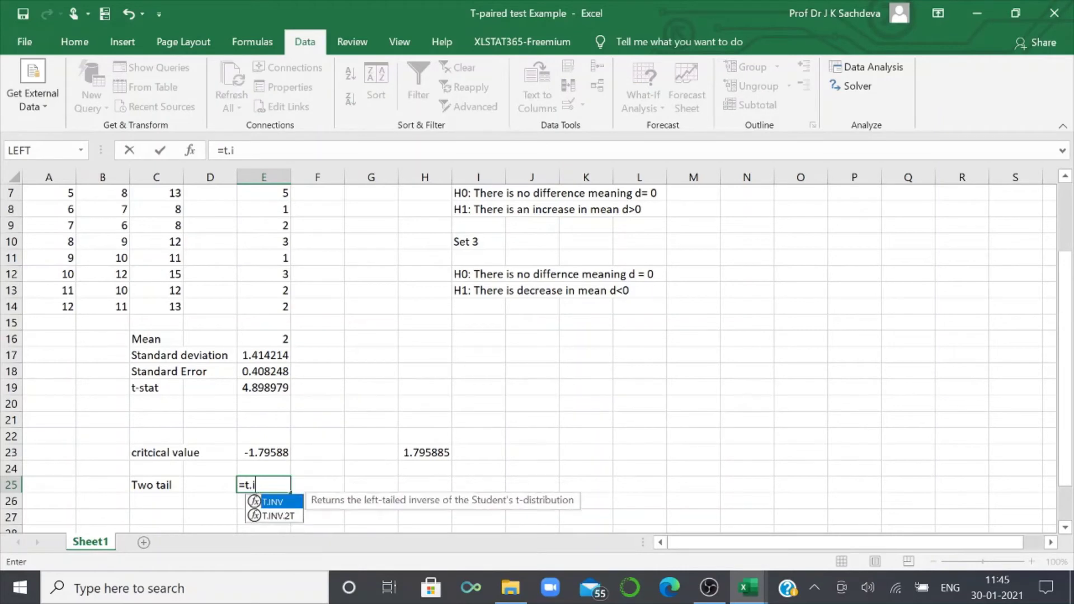
text(nv.)
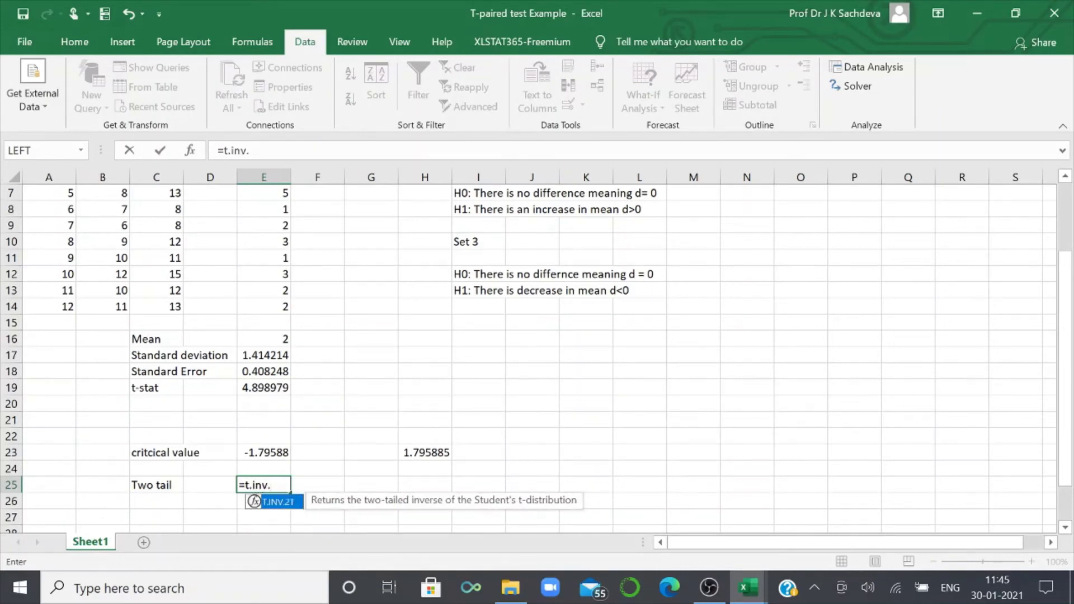
text(2t)
text((0.0)
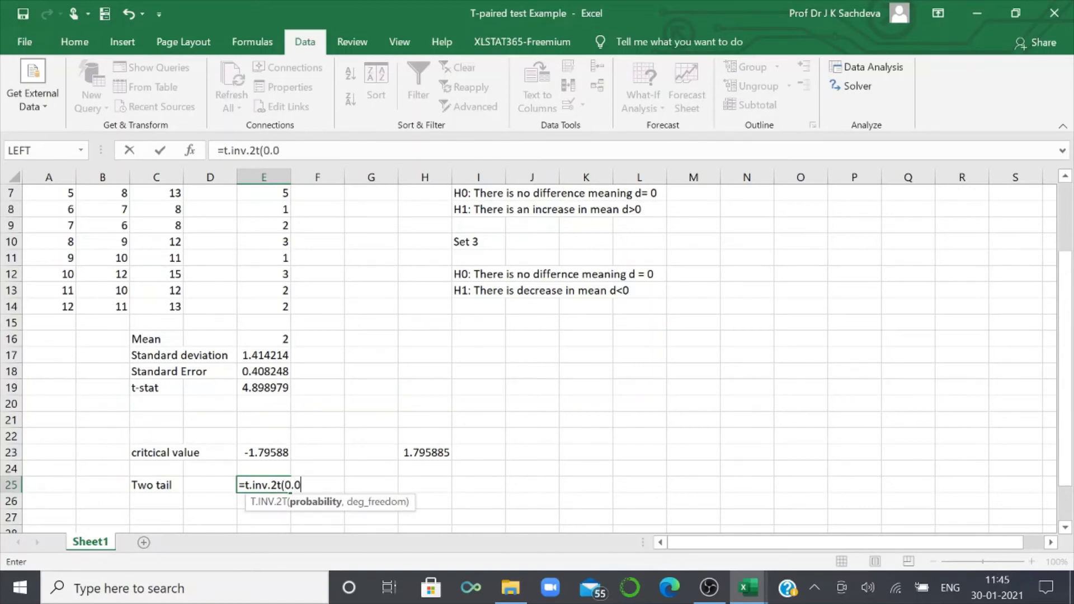
text(5,)
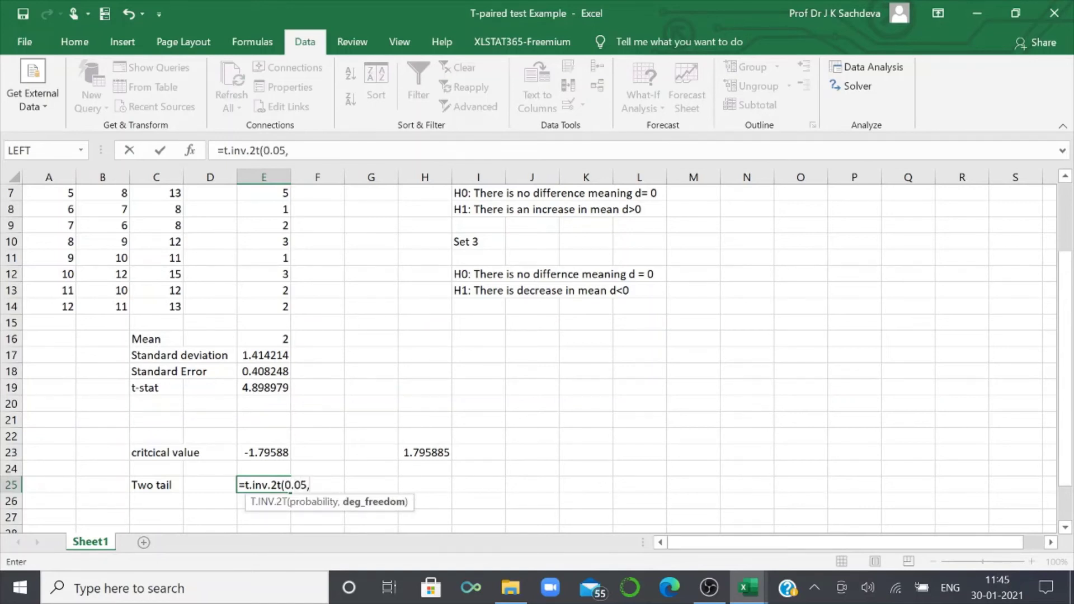
text(11)
text())
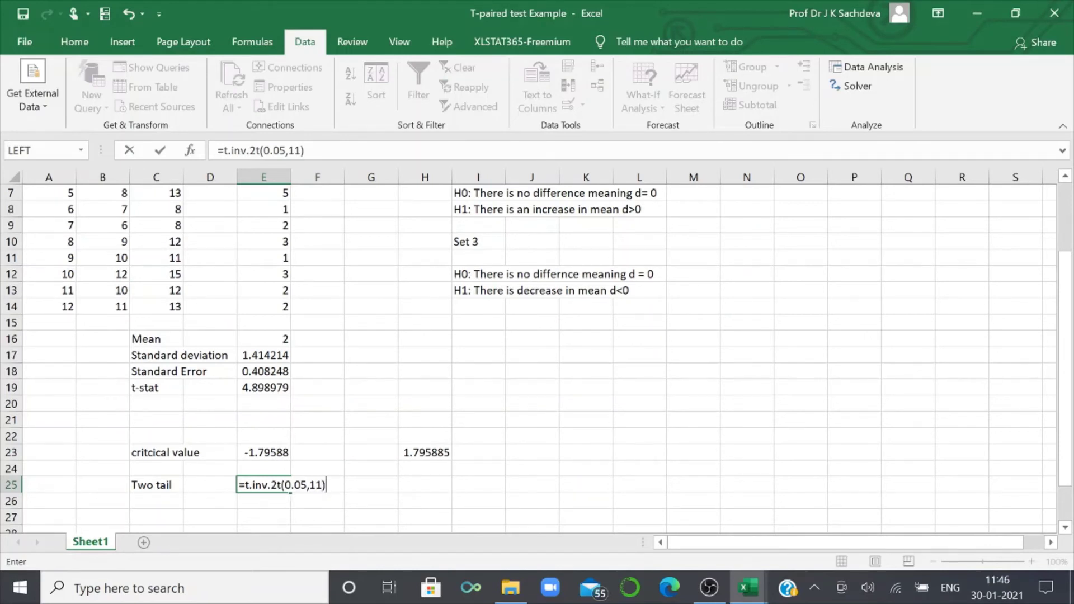
key(Return)
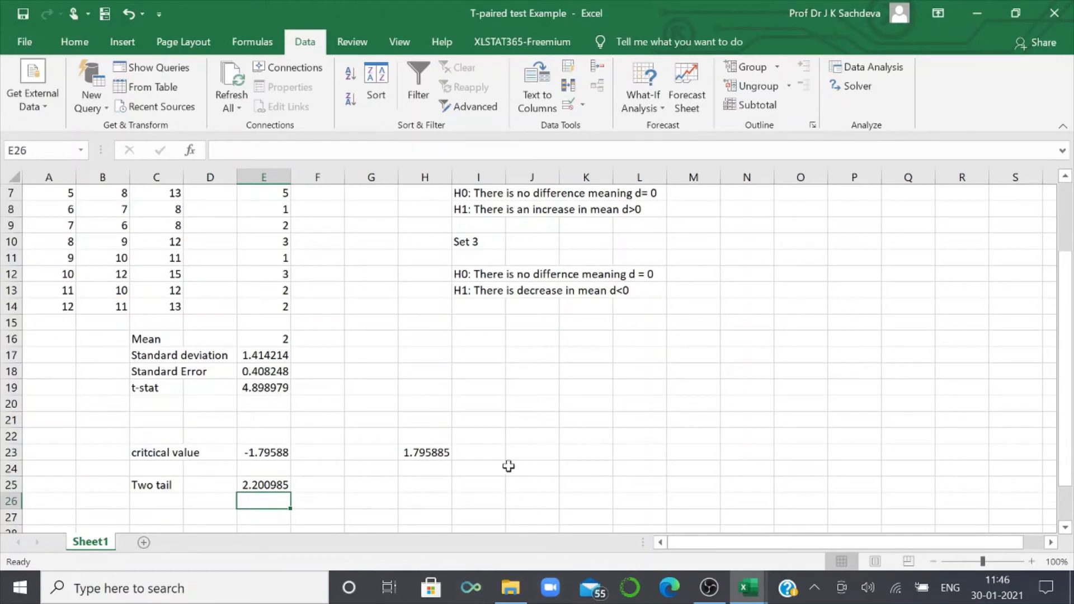
scroll(386, 429, down, 1)
- Label C28 'Set no. 1'
scroll(387, 428, up, 1)
scroll(386, 428, up, 2)
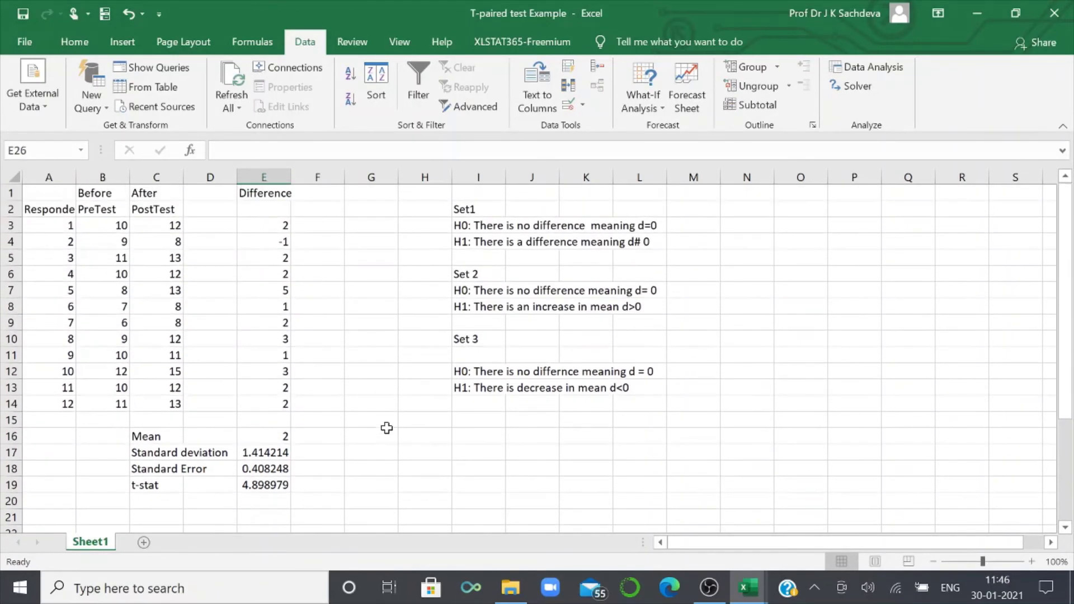
scroll(455, 368, down, 3)
scroll(454, 368, down, 3)
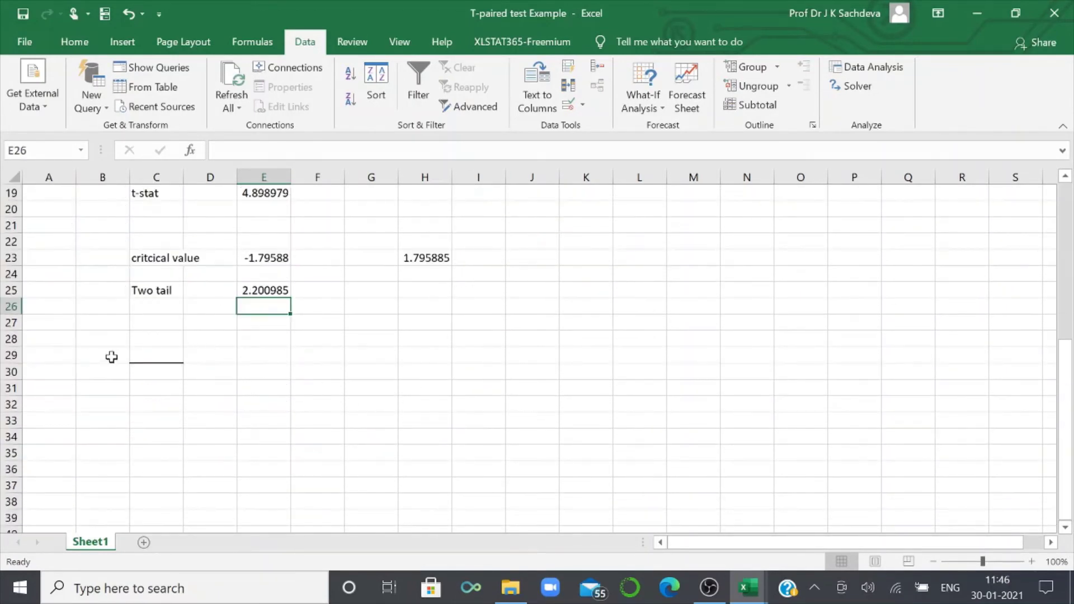
click(134, 340)
text(Set )
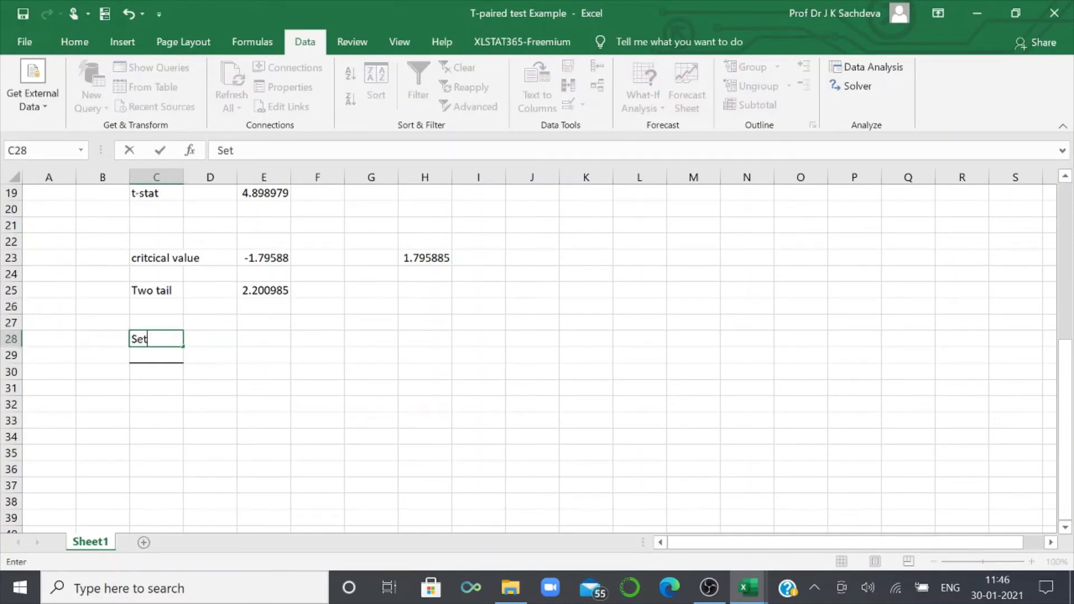
text(no. 1)
click(204, 339)
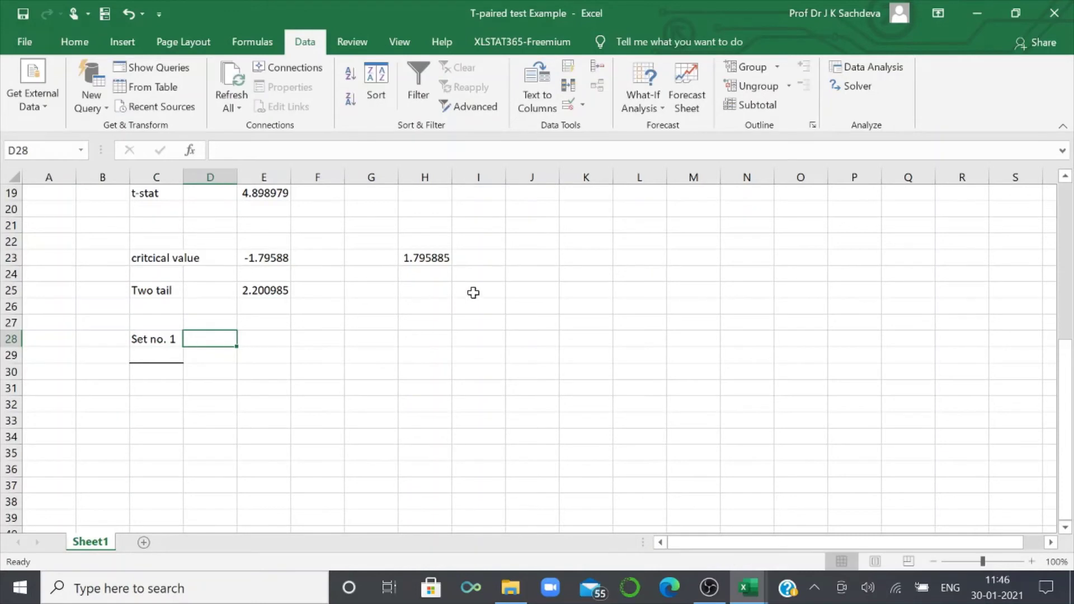
- Write the conclusion: t stat exceeds critical value, reject H0, accept H1, there is a difference
scroll(472, 293, up, 6)
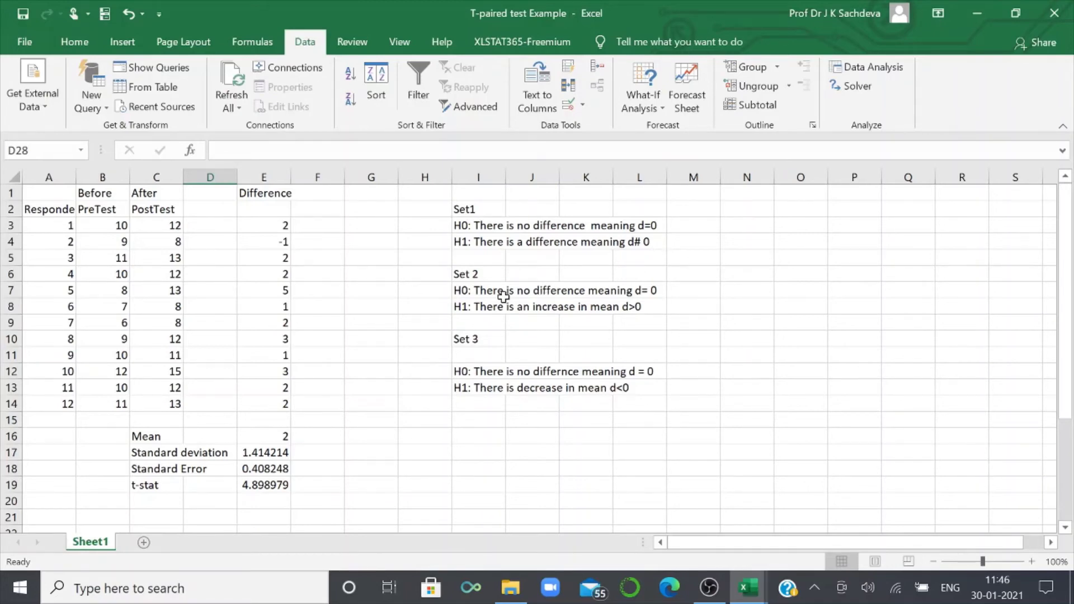
scroll(503, 296, down, 2)
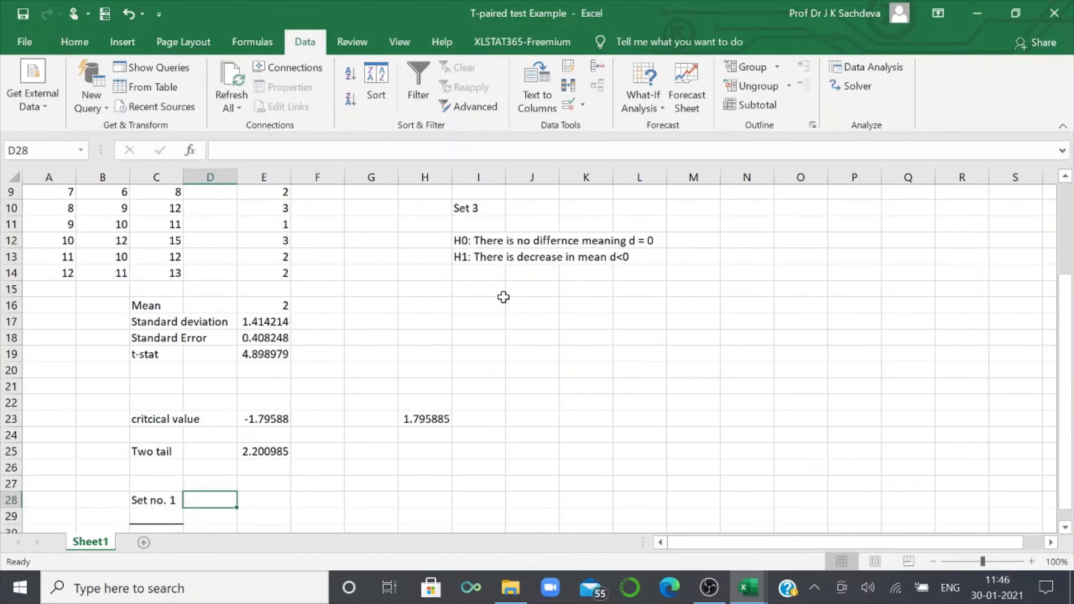
scroll(501, 296, down, 1)
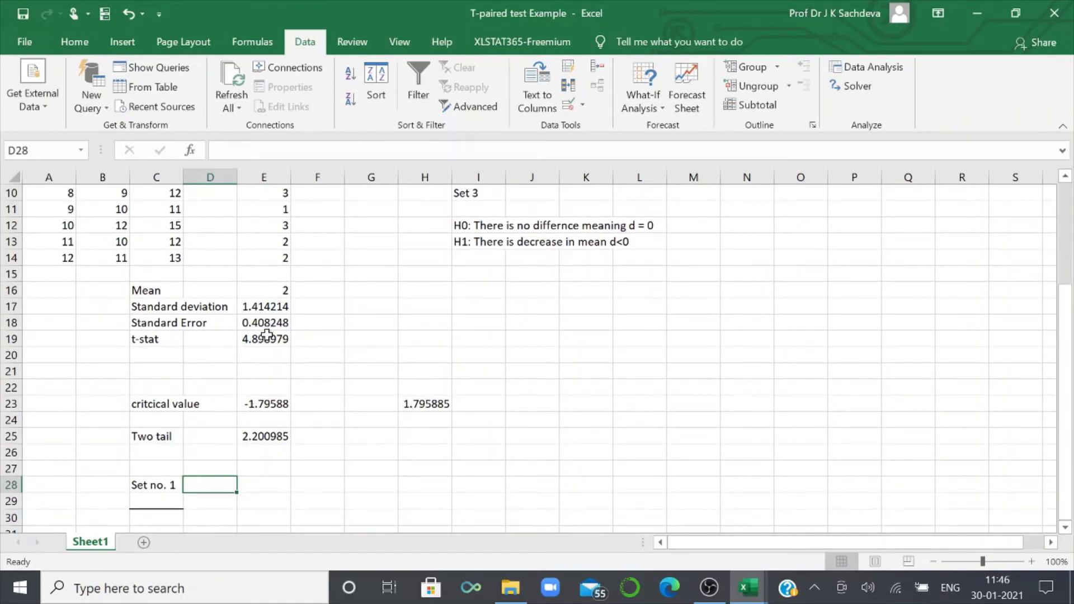
text(a)
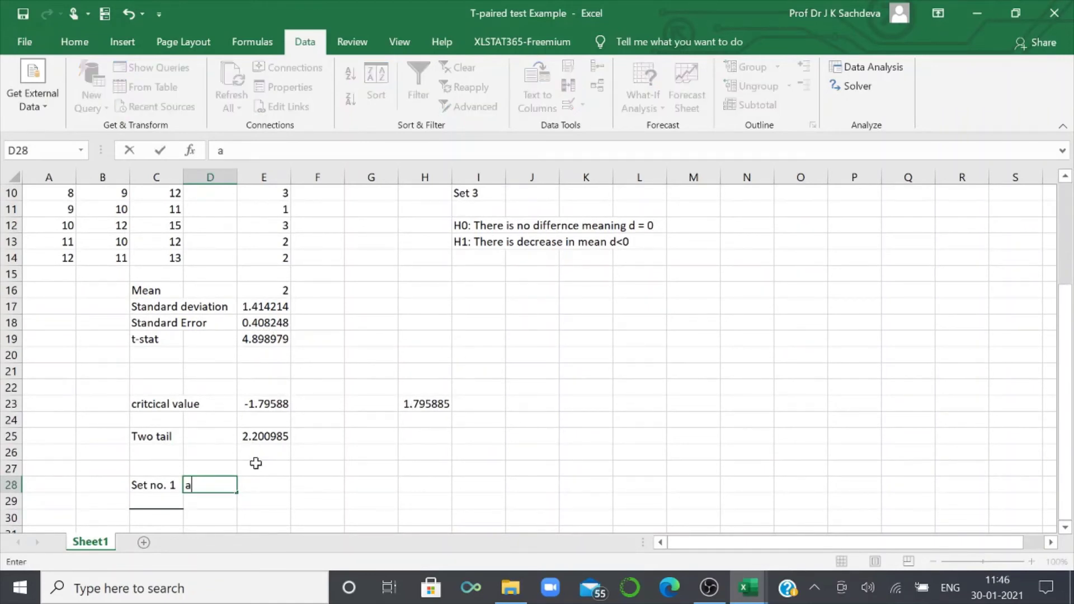
key(BackSpace)
text(As c)
text(alcul)
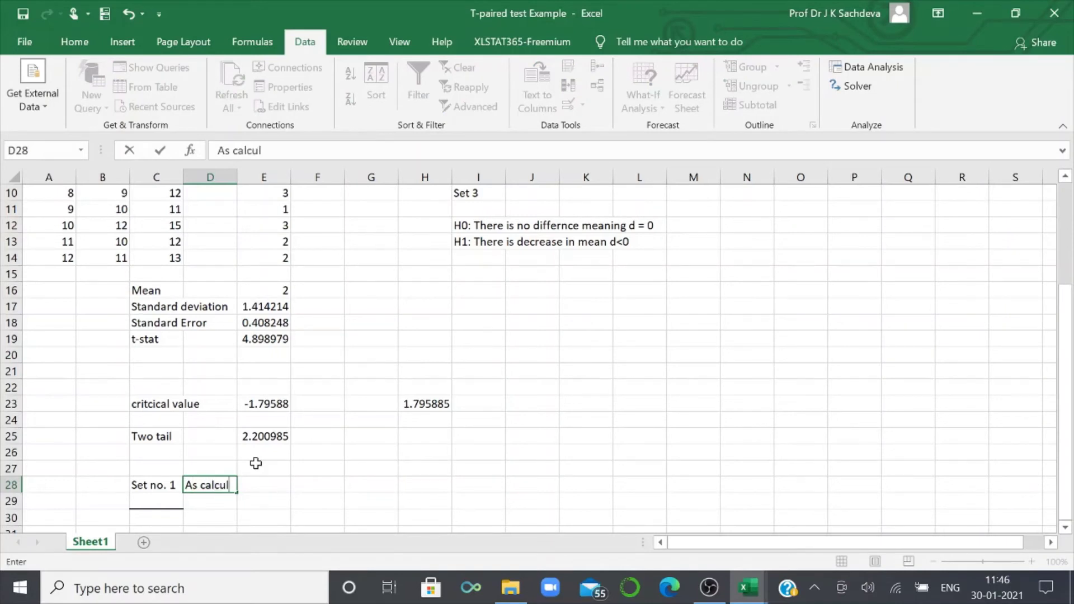
text(ated)
text( t stat i)
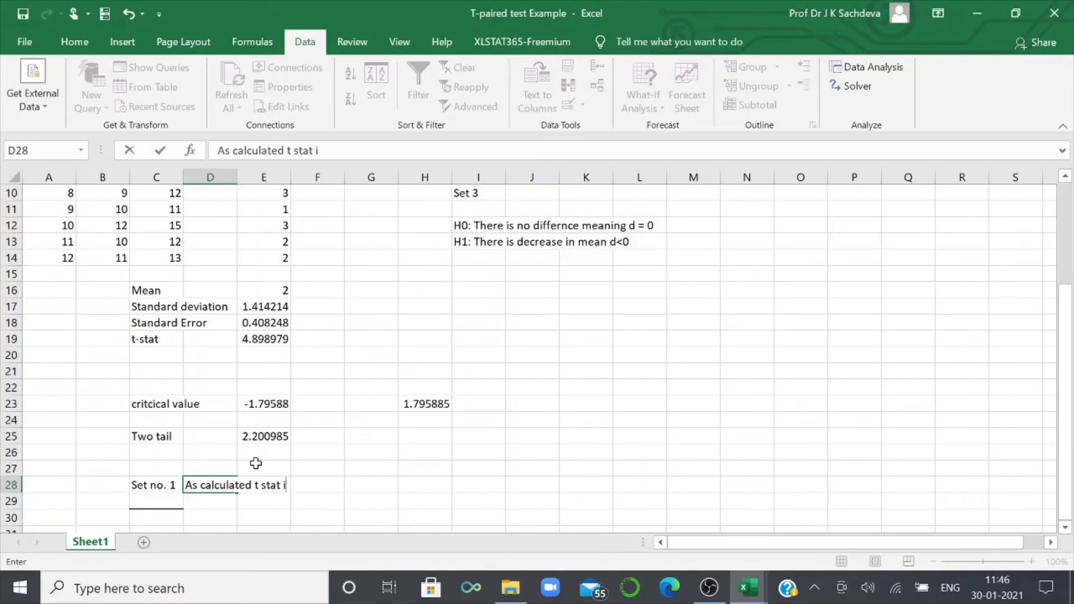
text(s more than )
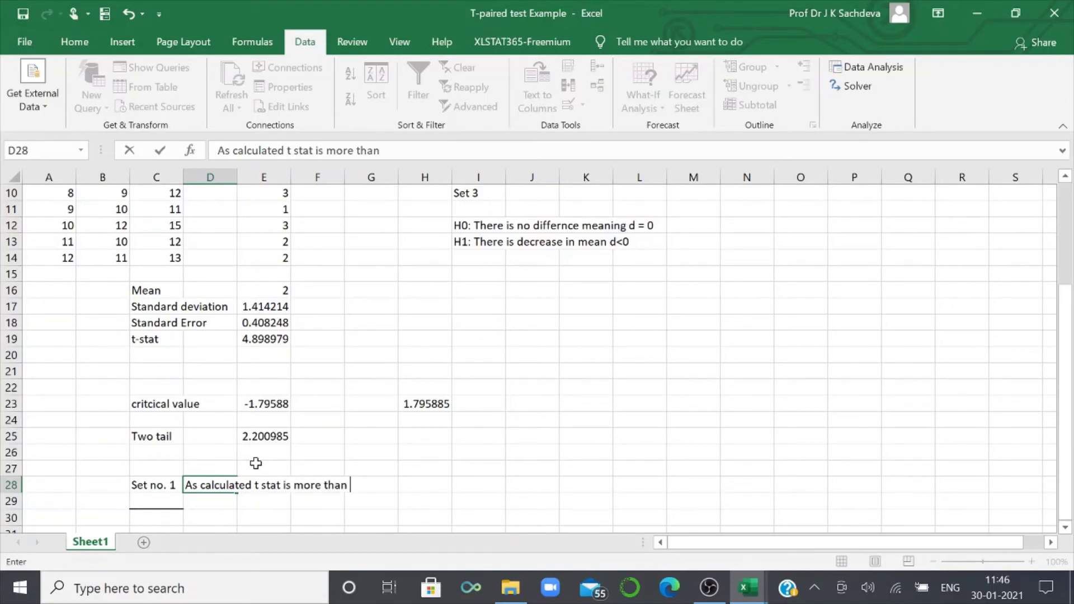
text(cri)
text(tic)
text(al value)
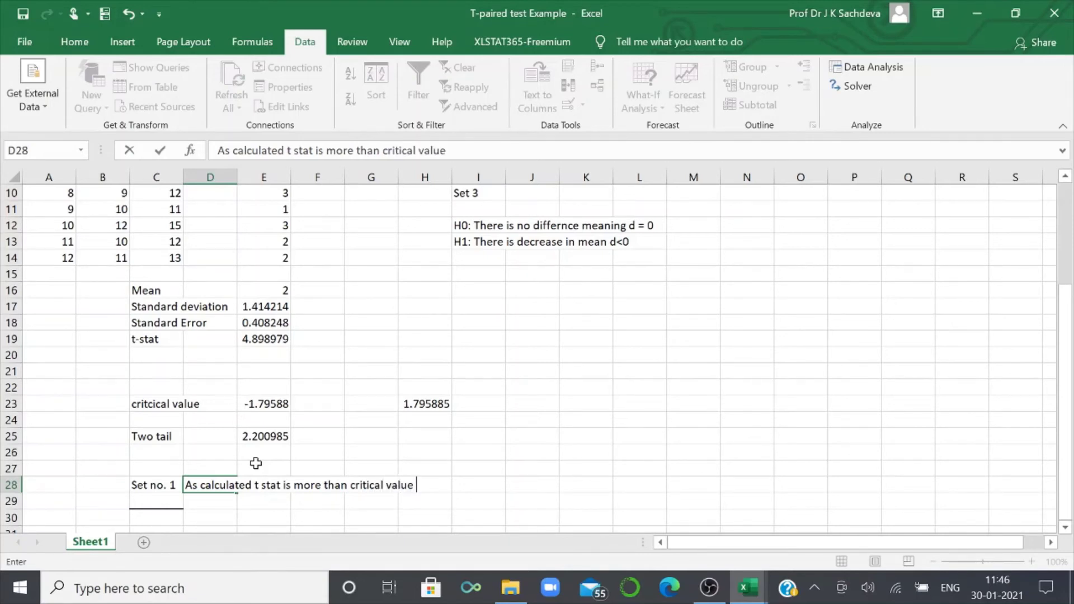
text(, r)
text(eject)
text( H0,)
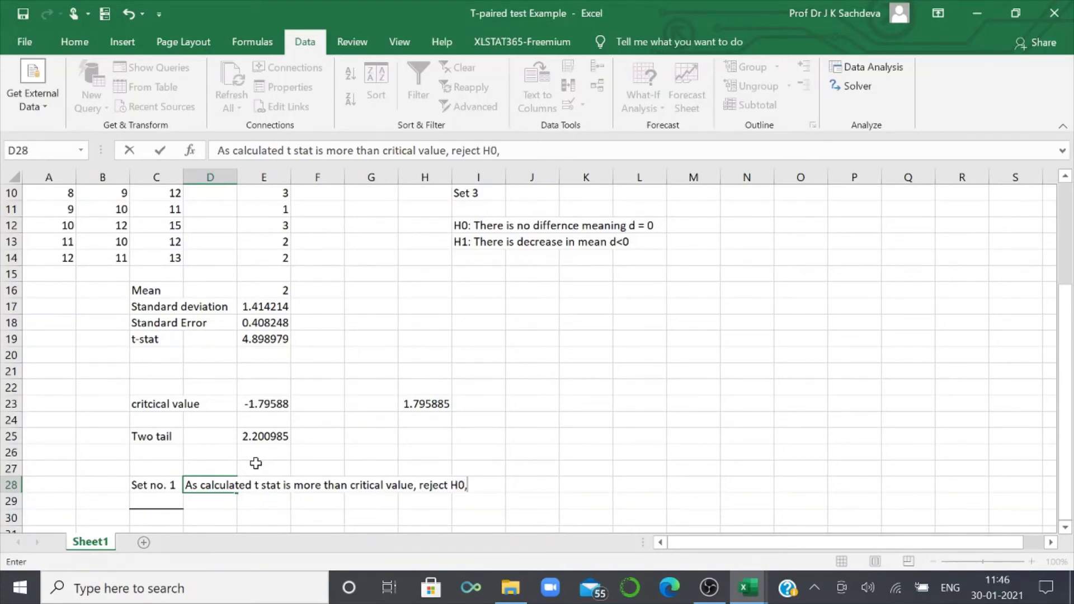
text( accept)
text( H1, )
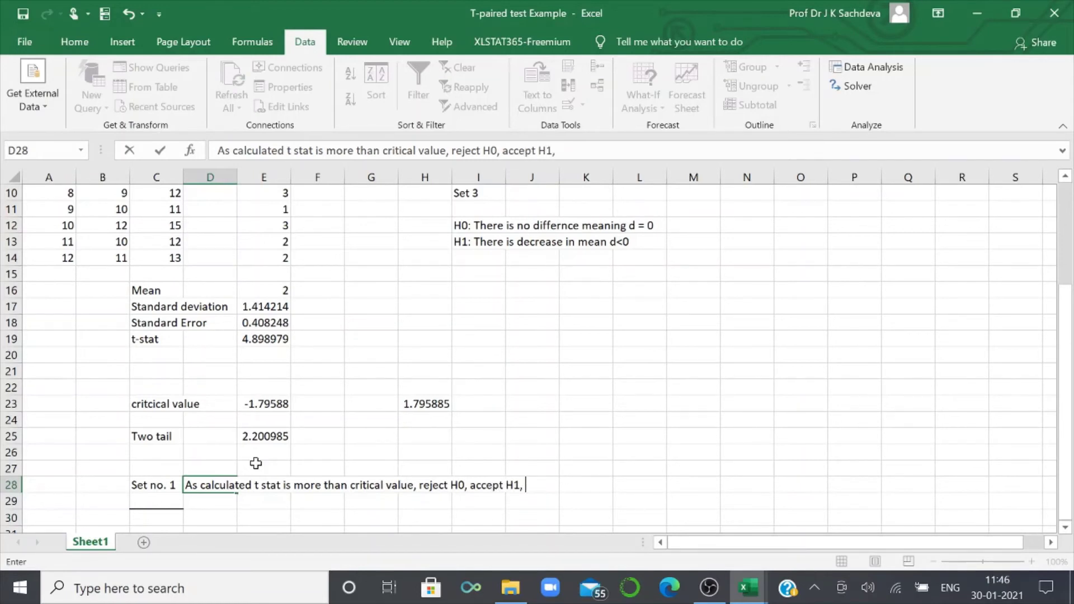
text(which )
text(mean)
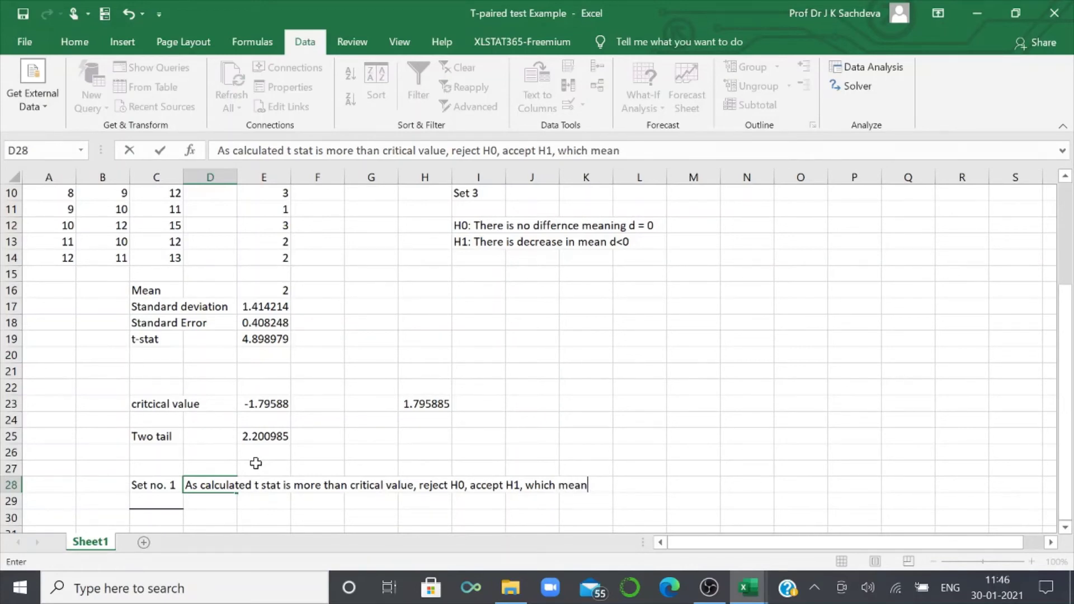
text(s there)
text( is a d)
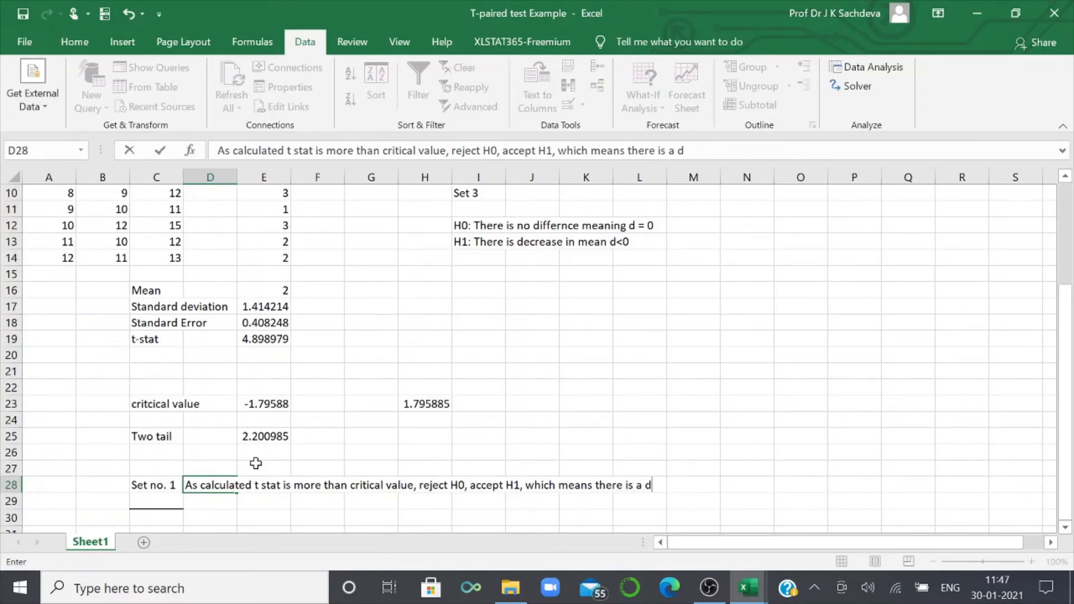
text(iffee)
key(BackSpace)
text(r)
text(ence)
key(Return)
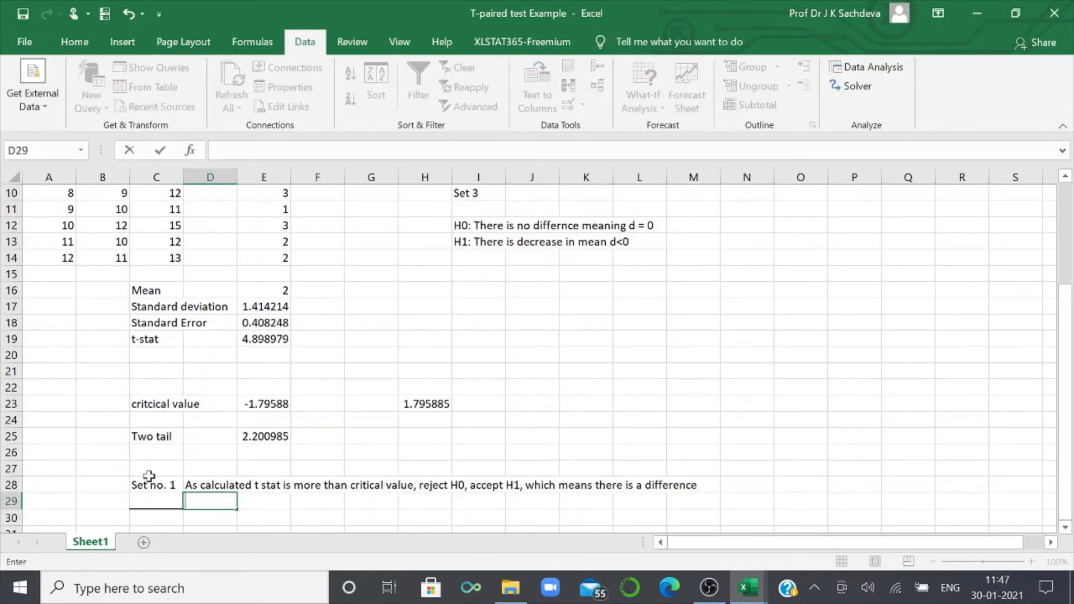
- Label C29 'Set no.2'
click(148, 499)
text(Set no. 1)
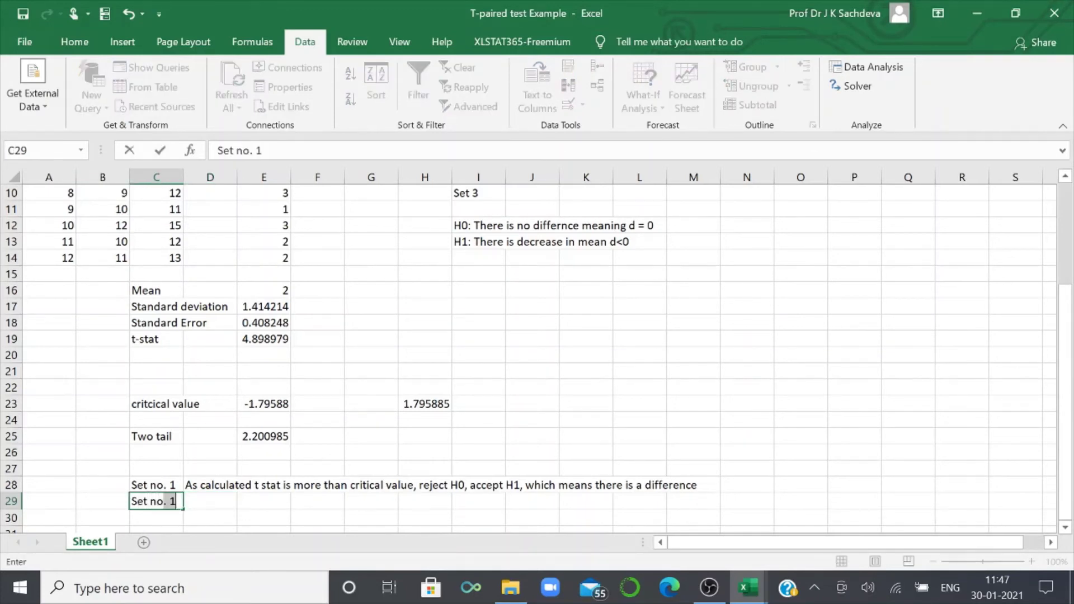
key(BackSpace)
text(.)
text(2)
- In D29, conclude t-stat exceeds critical value 1.795885, accept H1, there is increase in mean
click(207, 499)
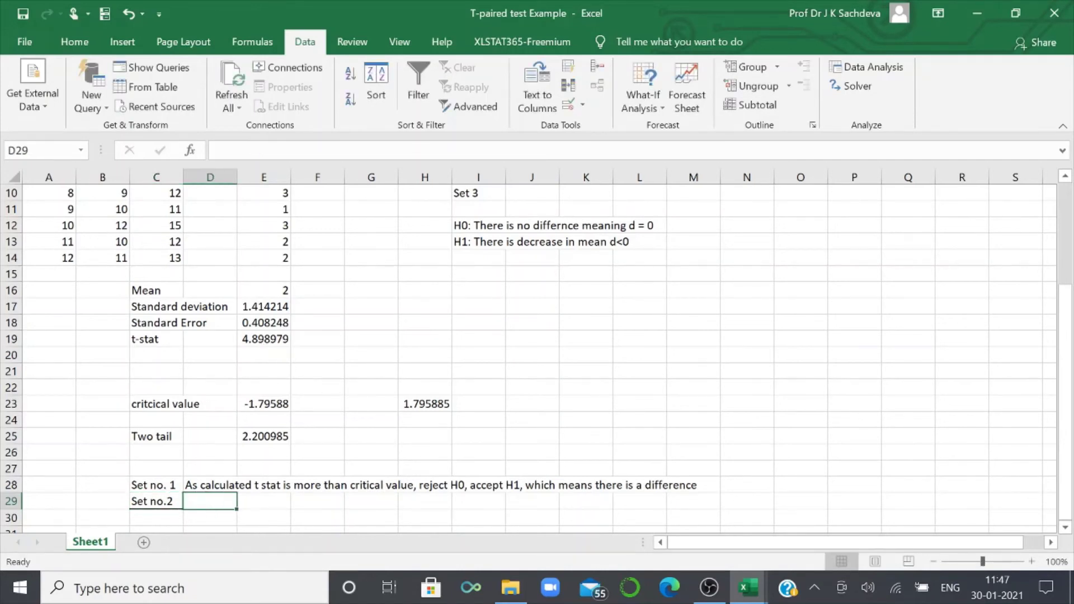
text(As cal)
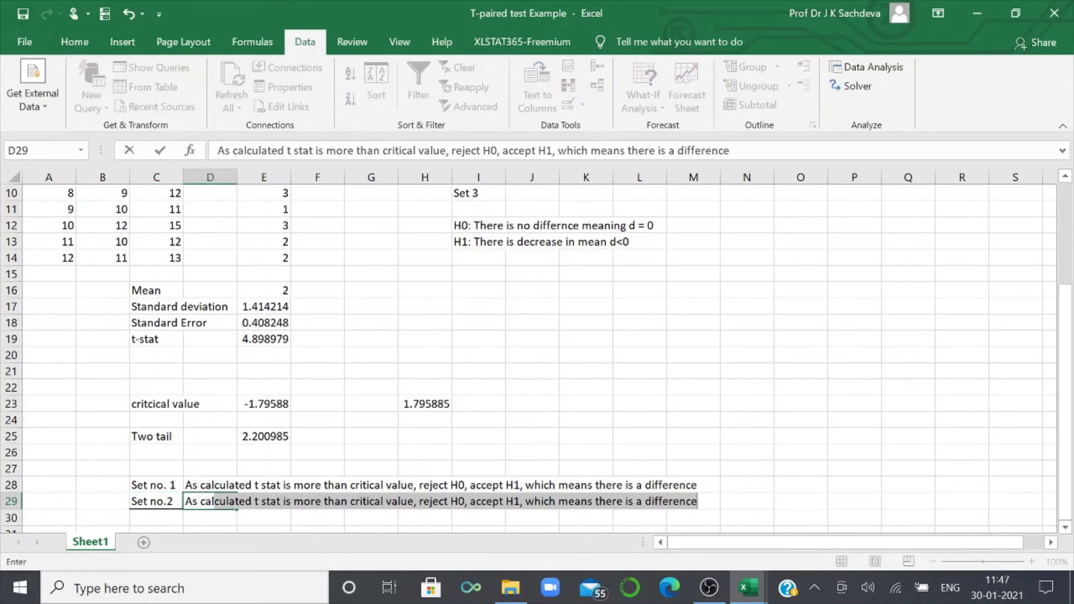
text(ute)
key(BackSpace)
key(BackSpace)
key(BackSpace)
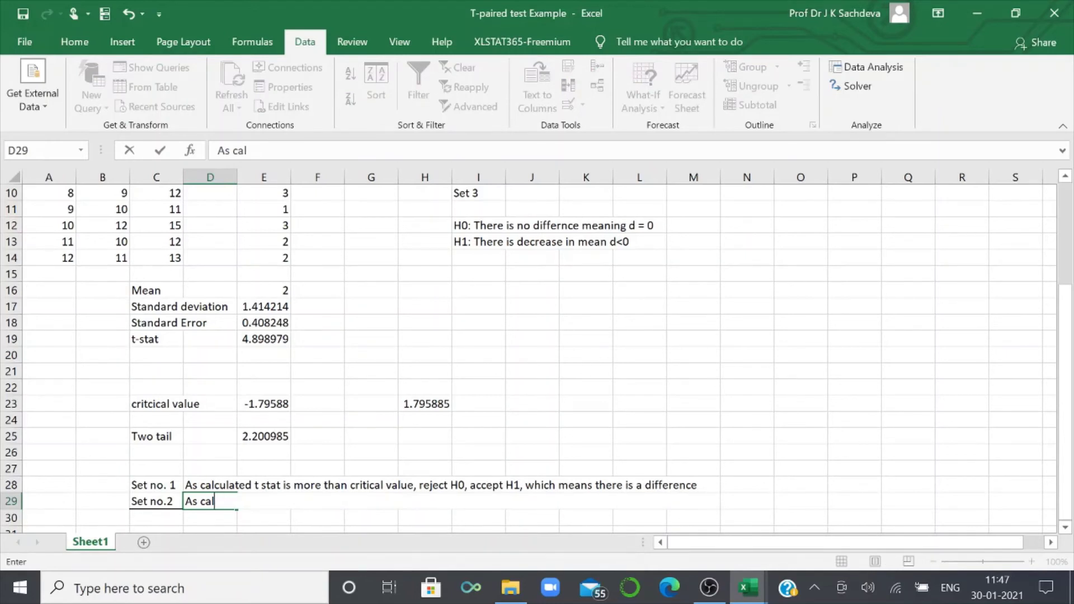
text(culated )
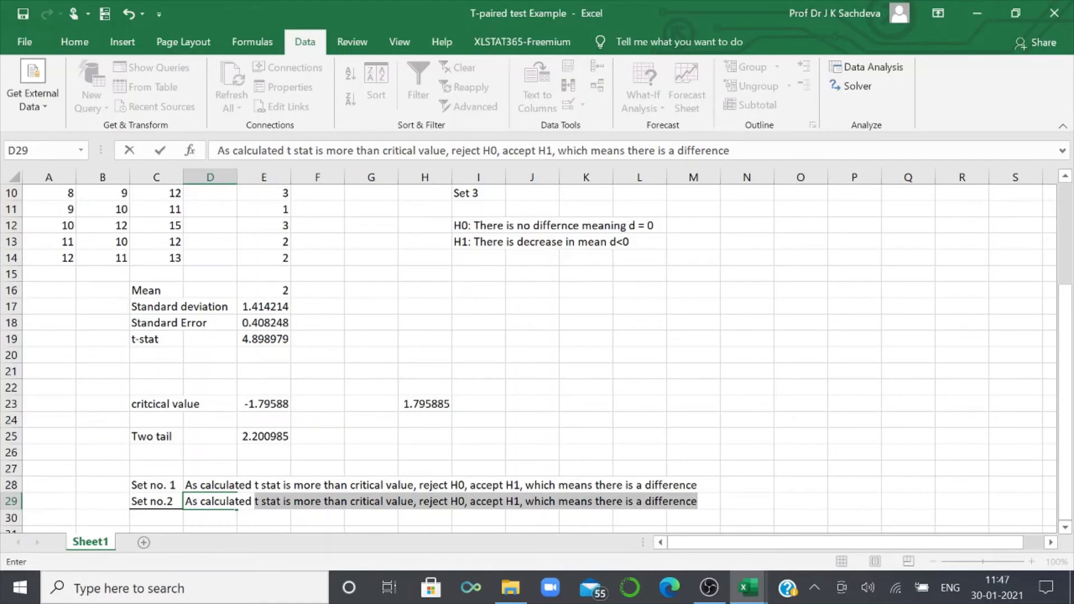
text(t-s)
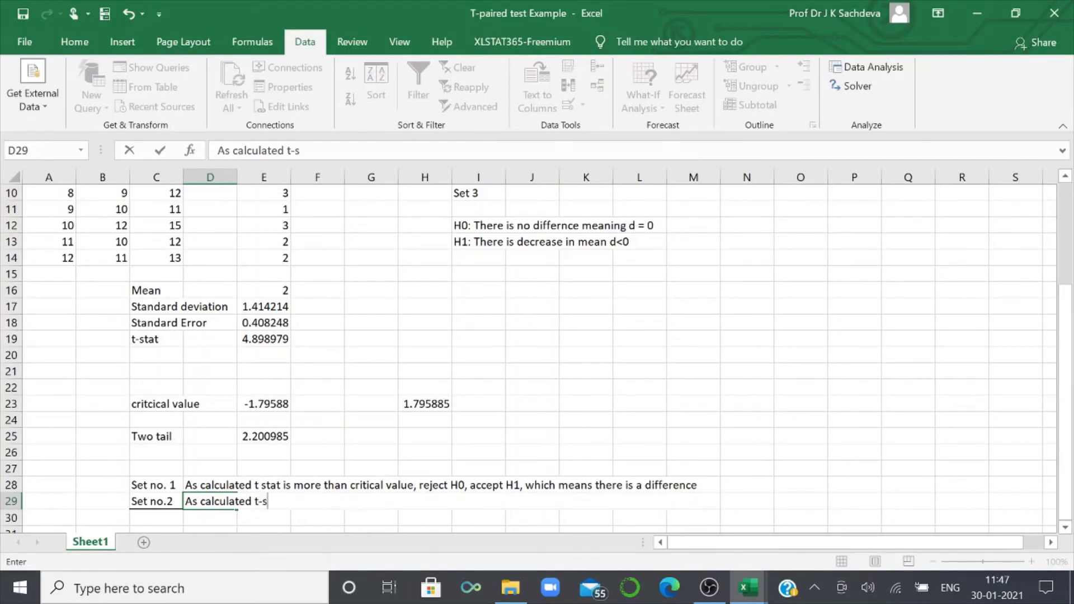
text(tat is)
text( mor)
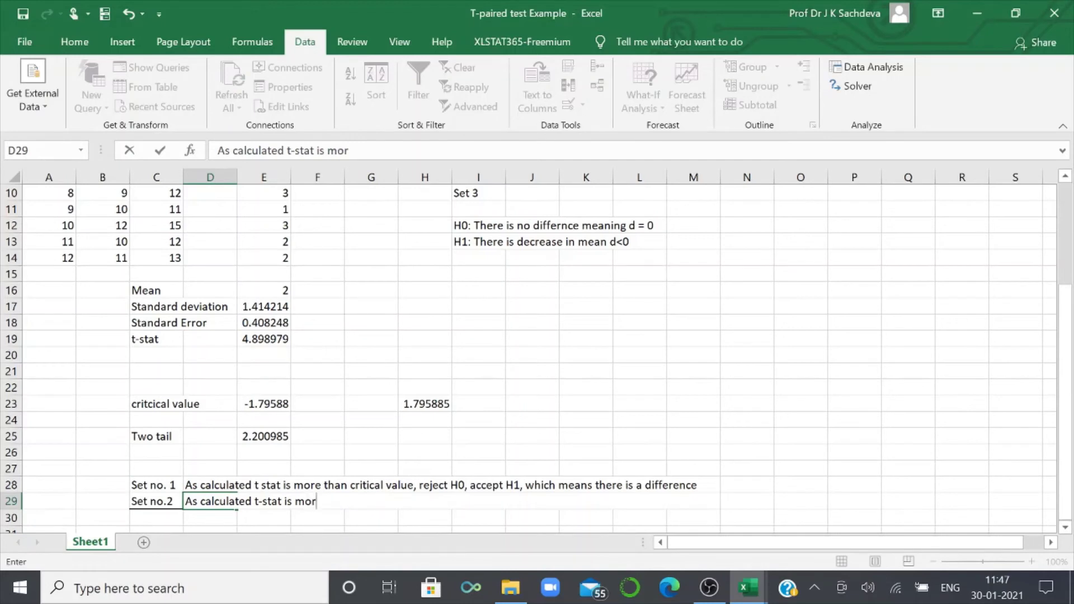
text(e than )
text(cri)
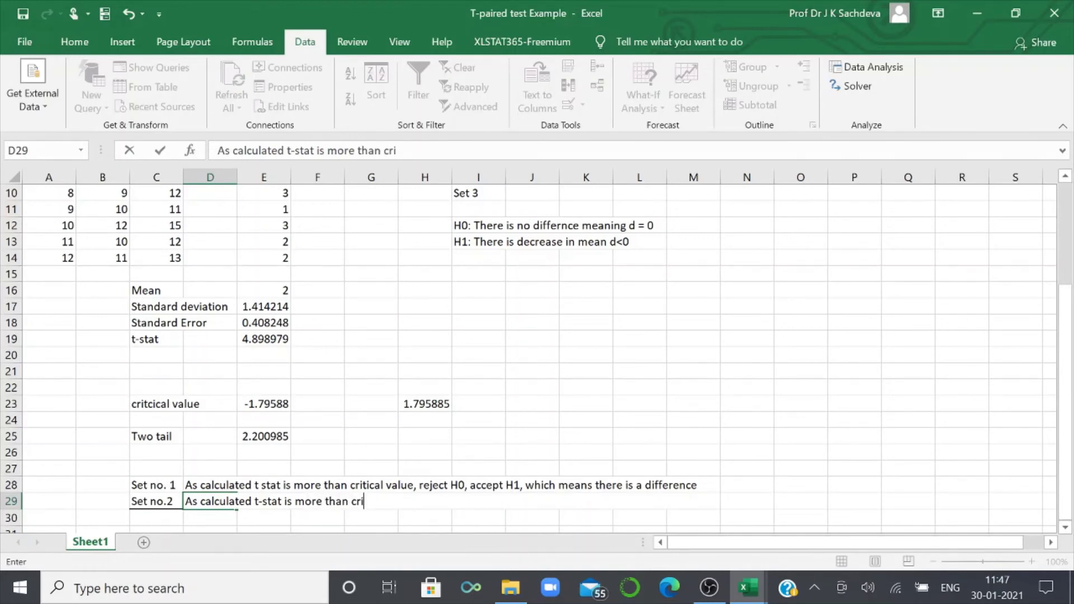
text(tical v)
text(alue)
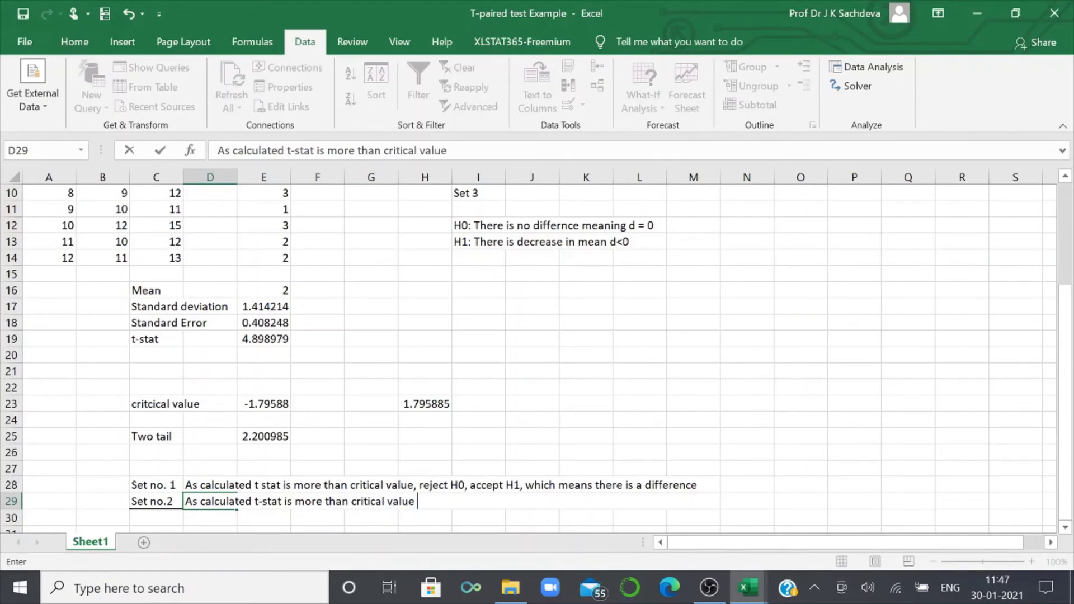
text( ( 1.)
text(79)
text(58)
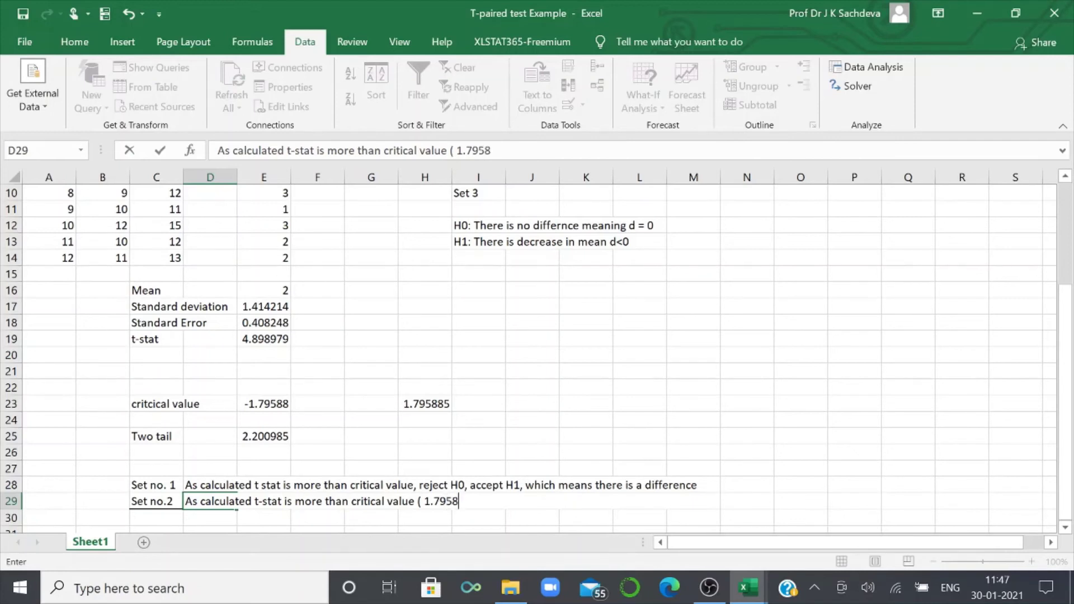
text(85))
text(, accept )
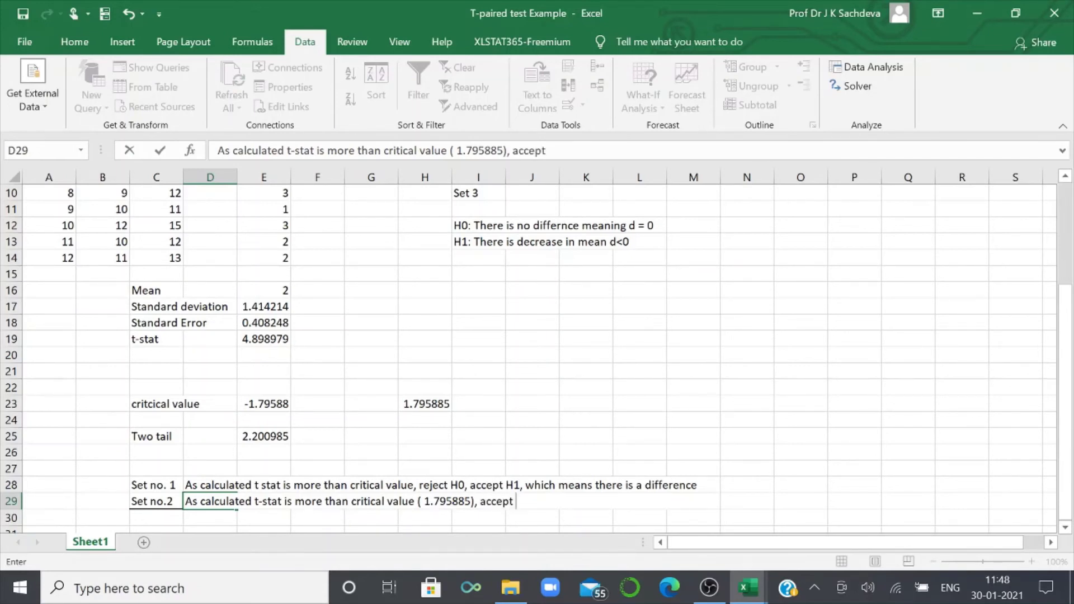
text(H1)
text( whic)
text(h)
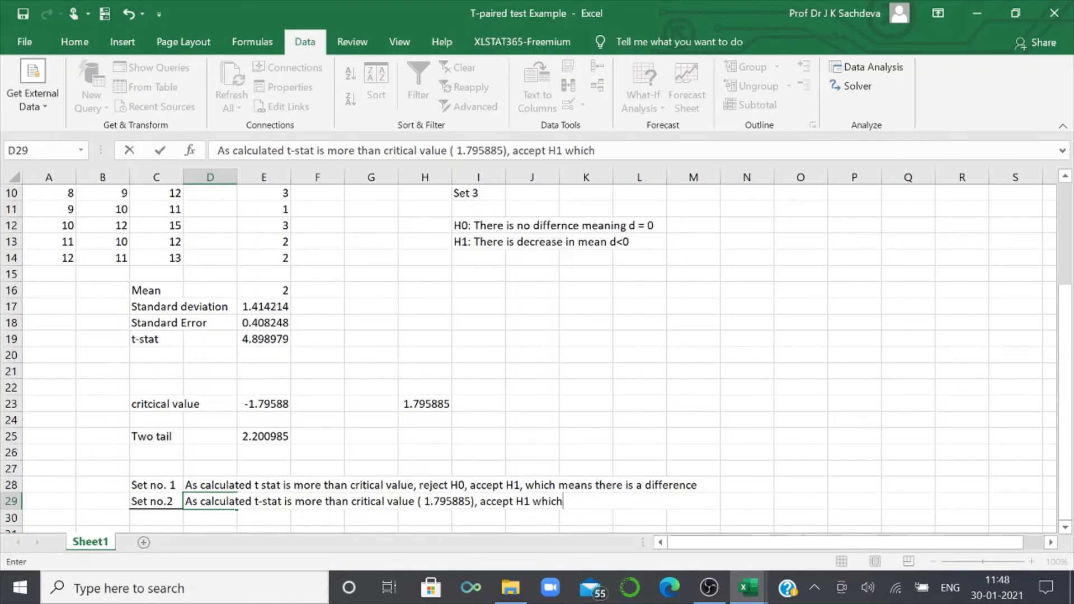
text( mean, )
text(th)
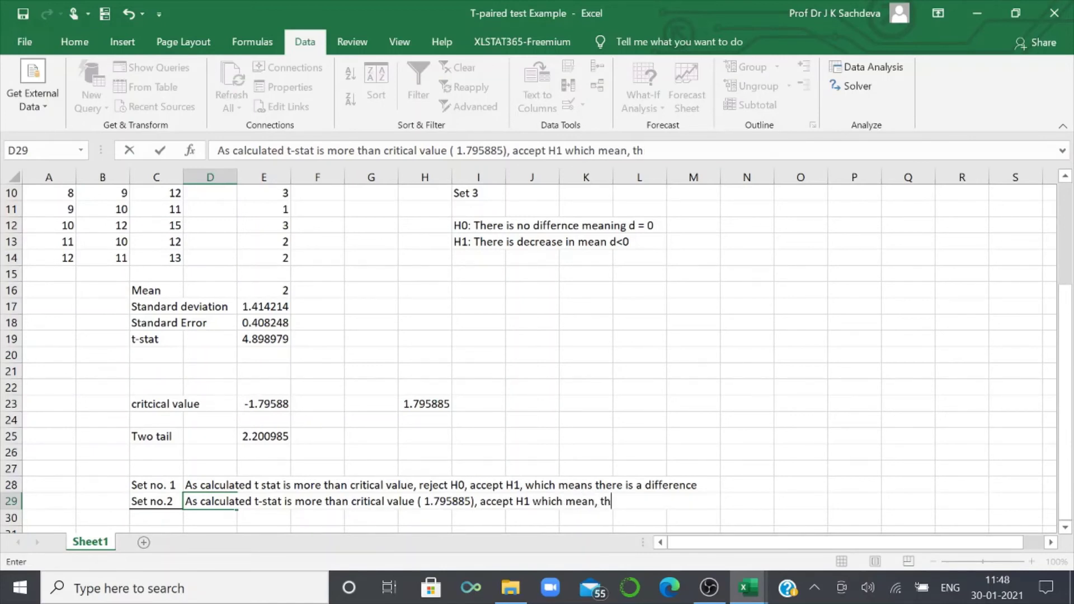
text(ere is n)
text(o)
key(BackSpace)
key(BackSpace)
text(i)
text(ncrease )
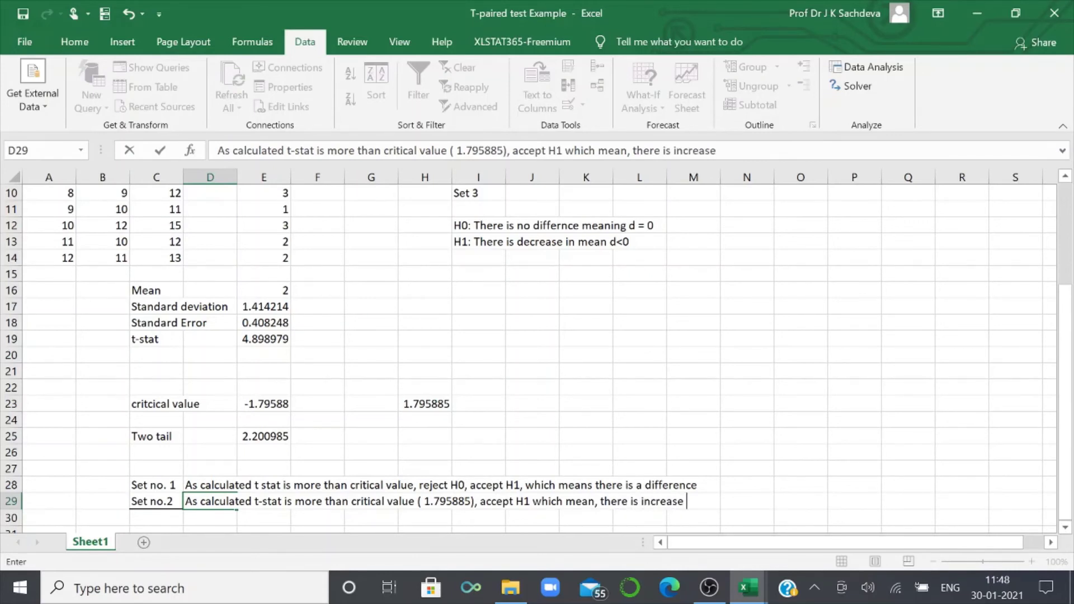
text(in the)
text( mean.)
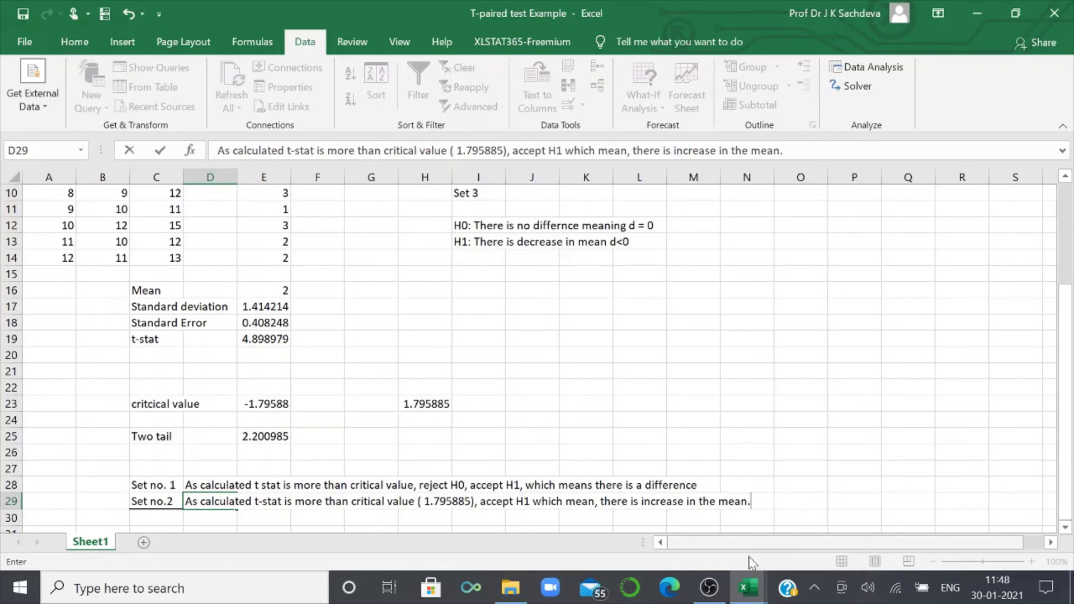
- Open the t-Test: Paired Two Sample for Means tool from the Data Analysis list
scroll(519, 347, up, 2)
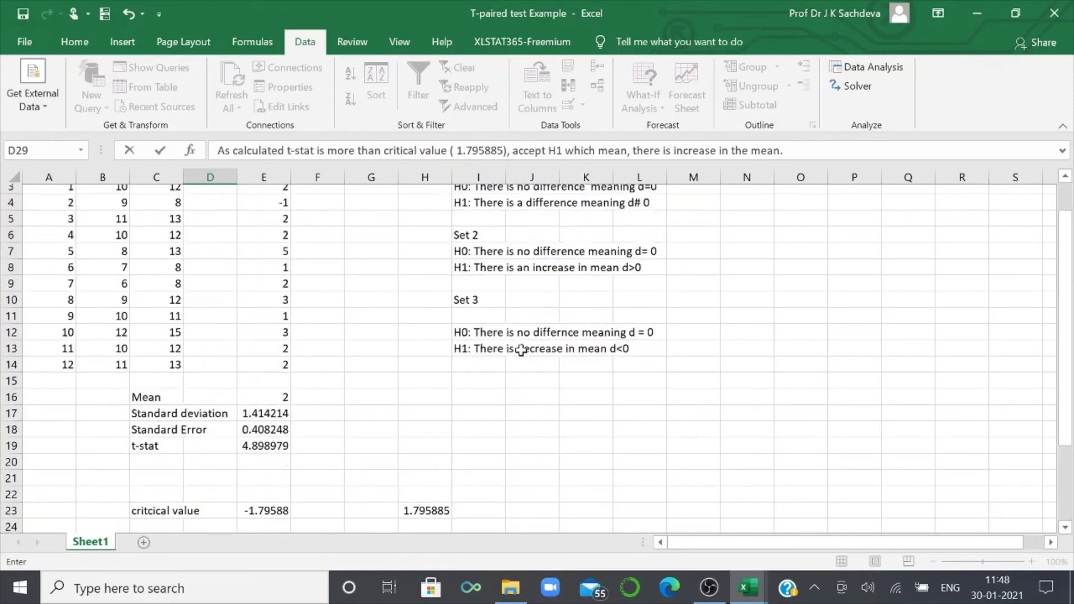
scroll(520, 349, up, 1)
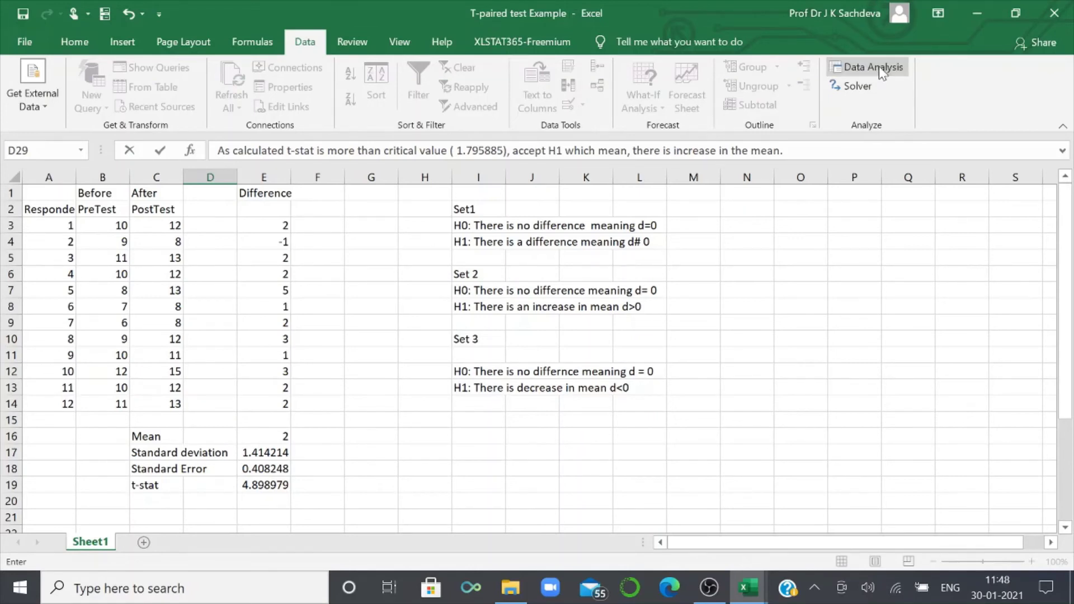
click(847, 305)
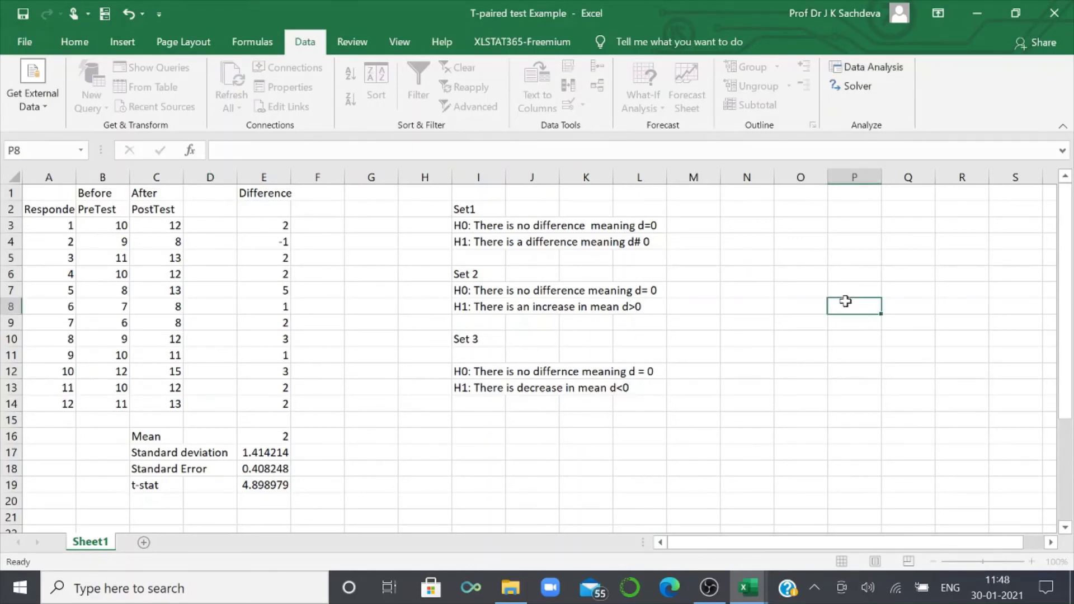
click(872, 67)
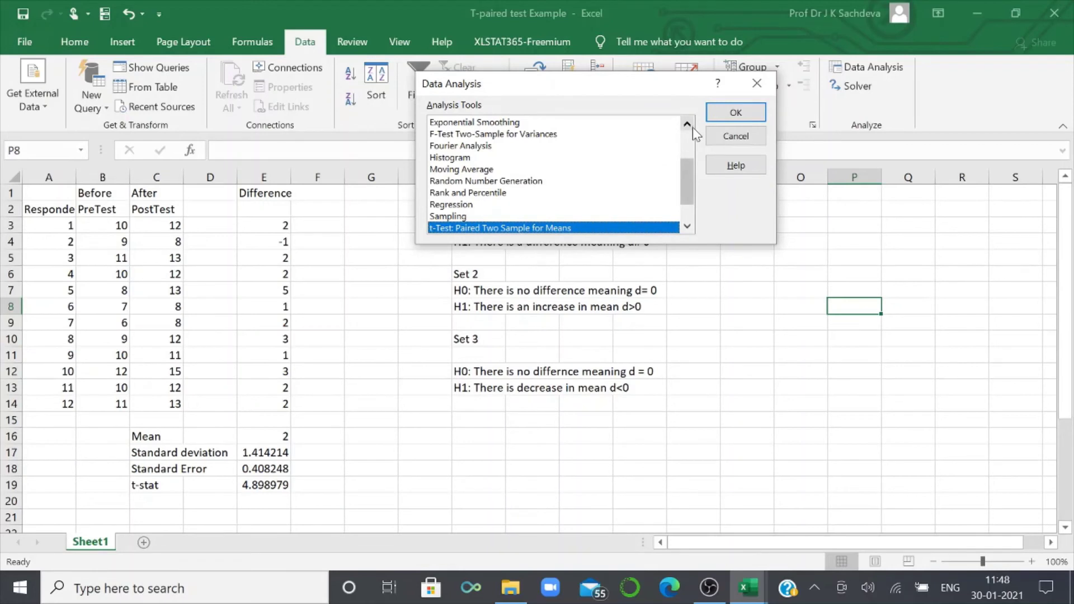
mouse_move(690, 164)
mouse_down()
mouse_move(693, 128)
mouse_move(685, 180)
mouse_up()
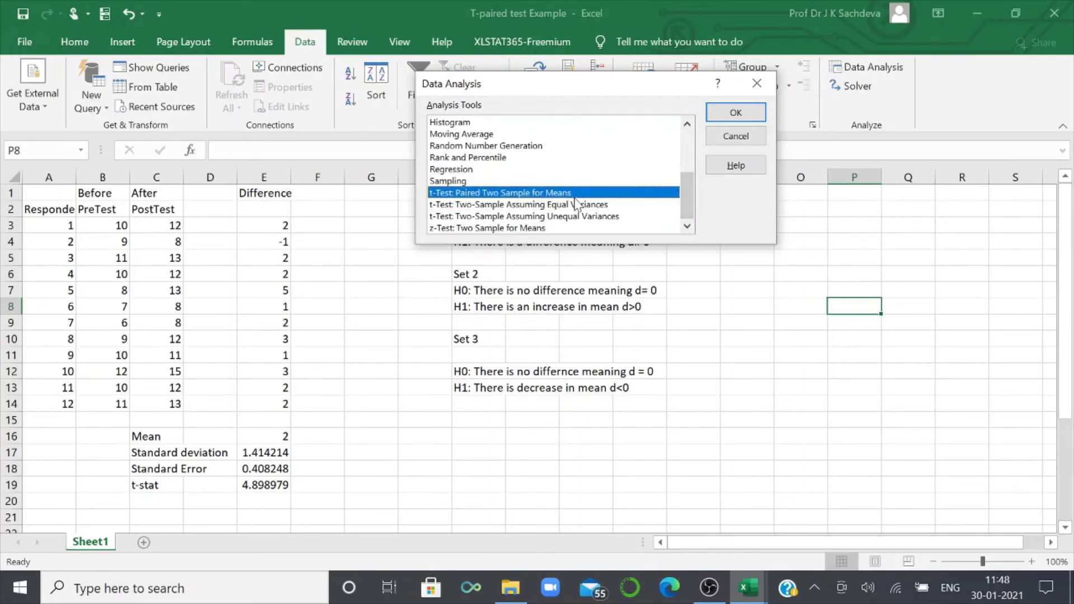
click(730, 115)
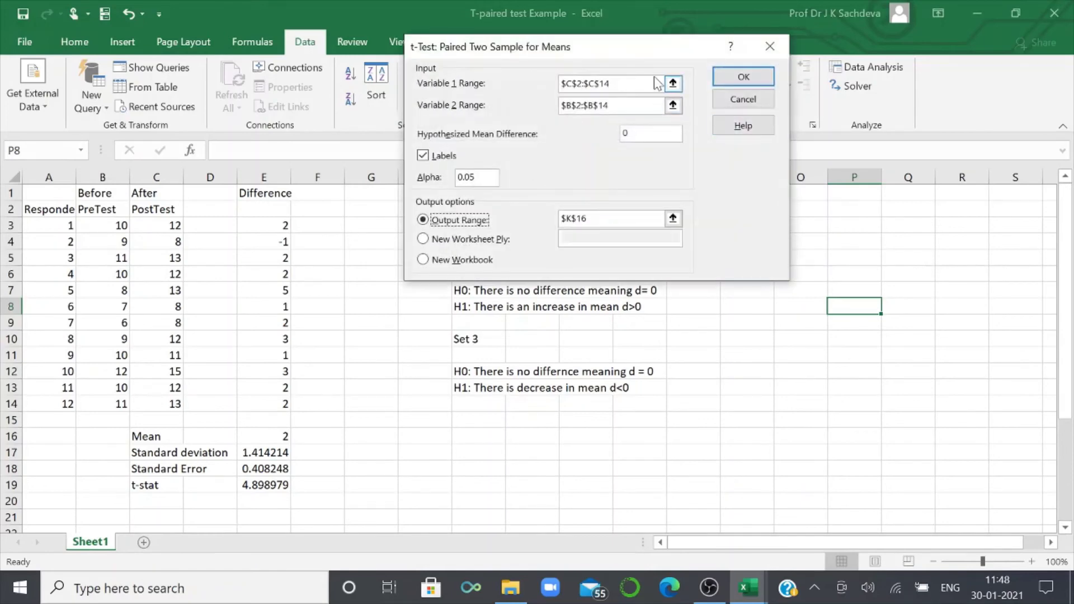
- Set Variable 1 Range to PostTest C2:C14 and Variable 2 Range to PreTest B2:B14
click(673, 83)
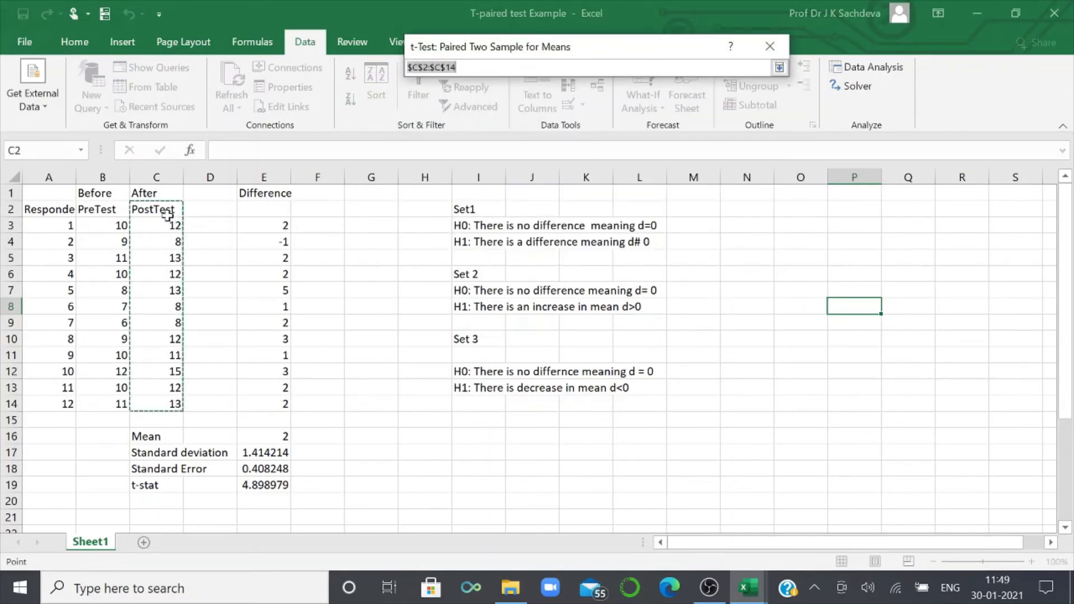
drag(167, 215, 177, 398)
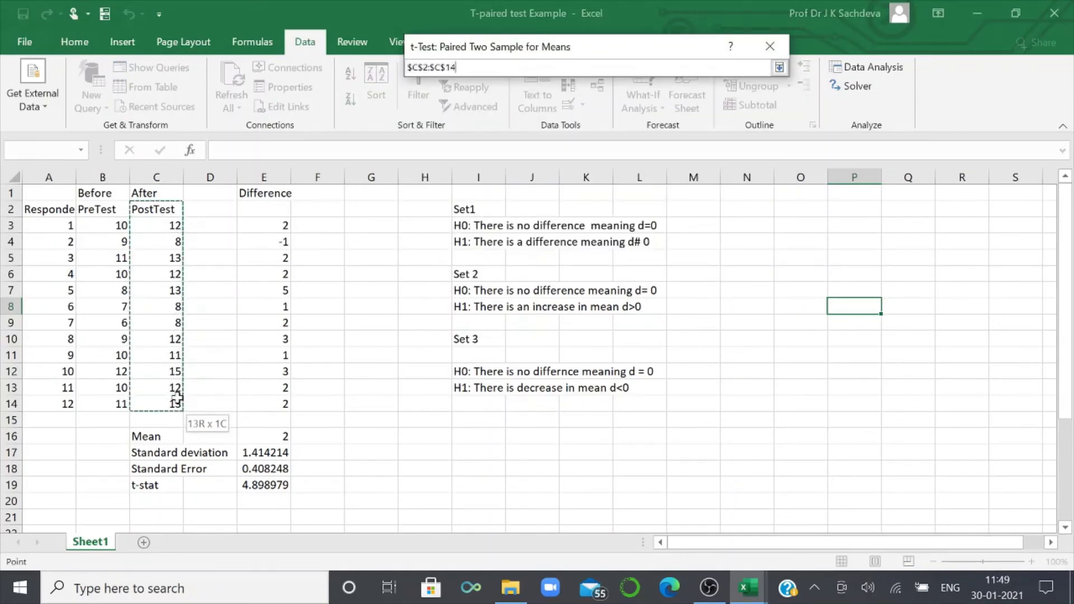
click(779, 67)
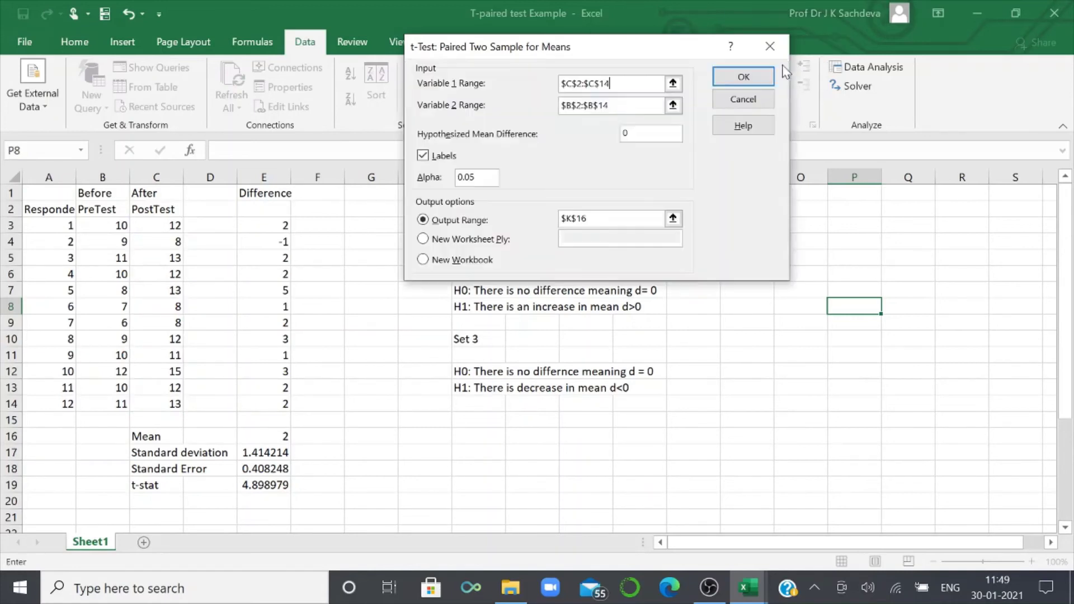
click(673, 106)
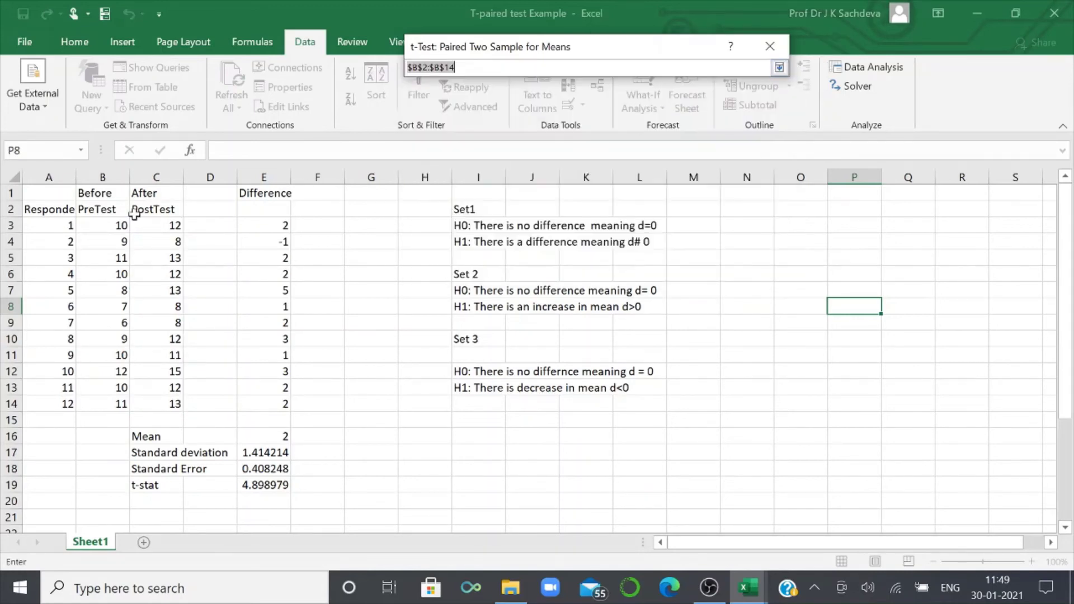
drag(93, 211, 106, 401)
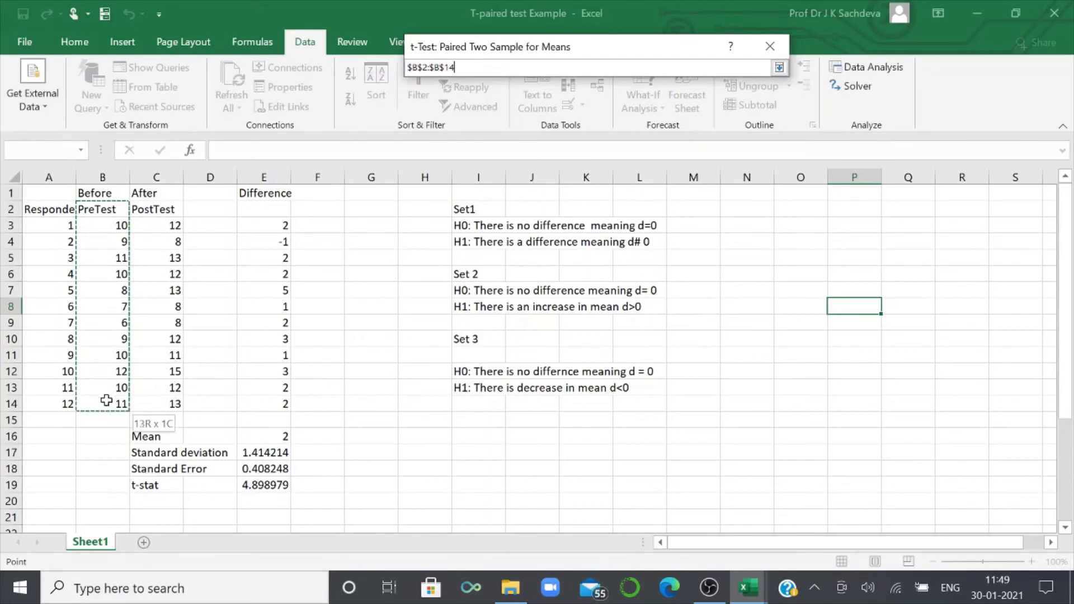
click(781, 67)
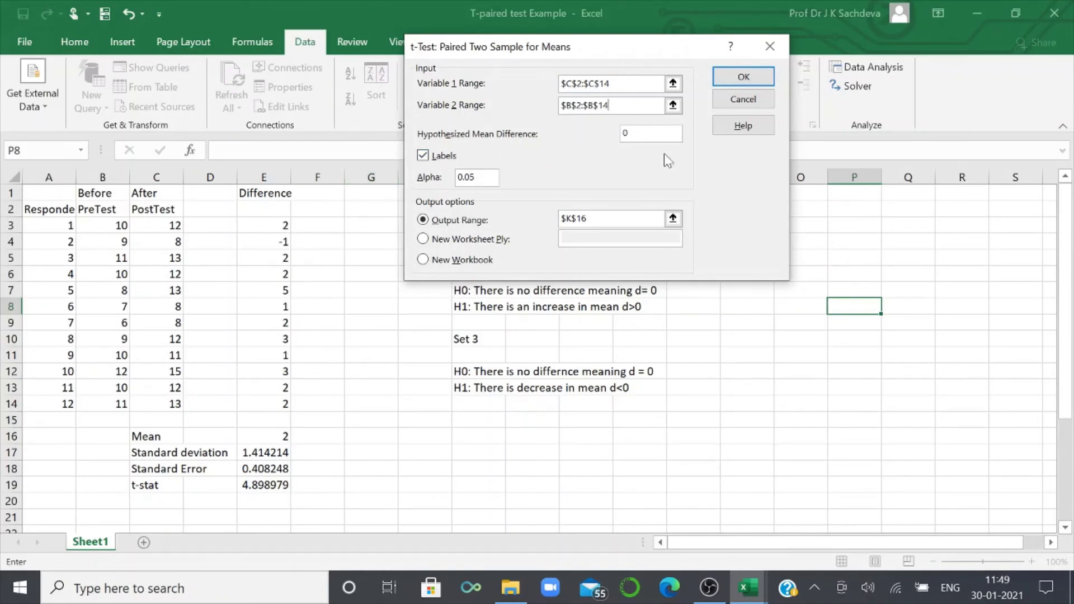
- Set the output range to cell L15 and run the paired t-test
click(673, 219)
scroll(577, 329, down, 2)
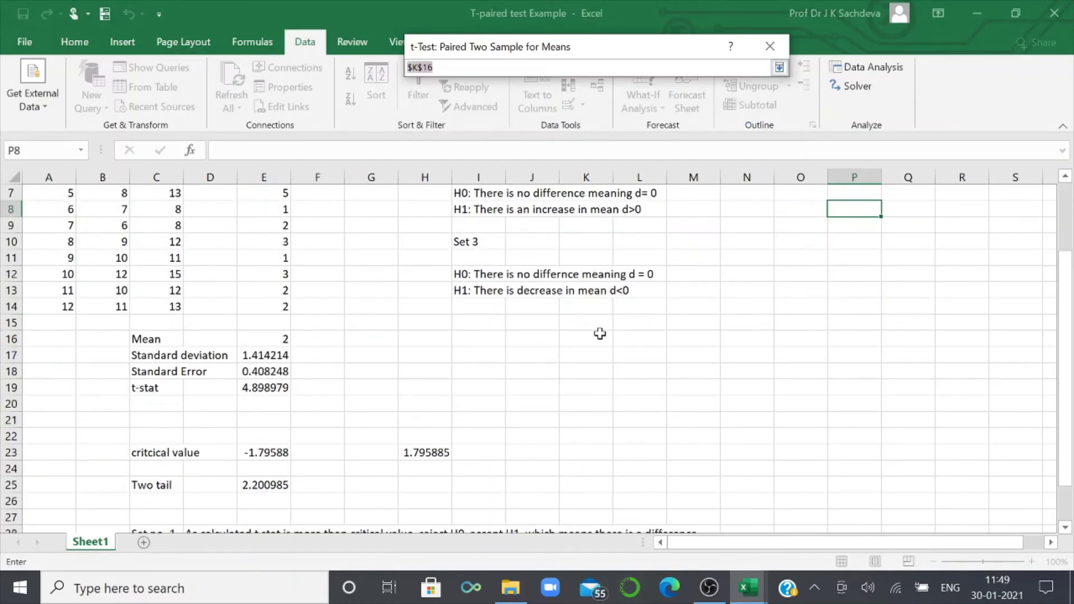
click(636, 319)
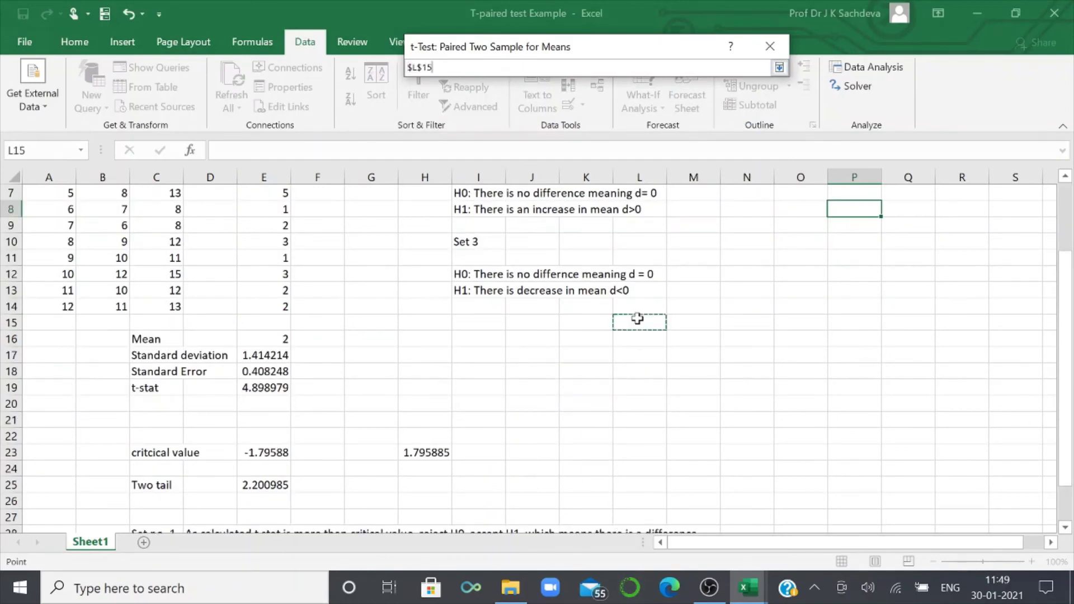
click(779, 68)
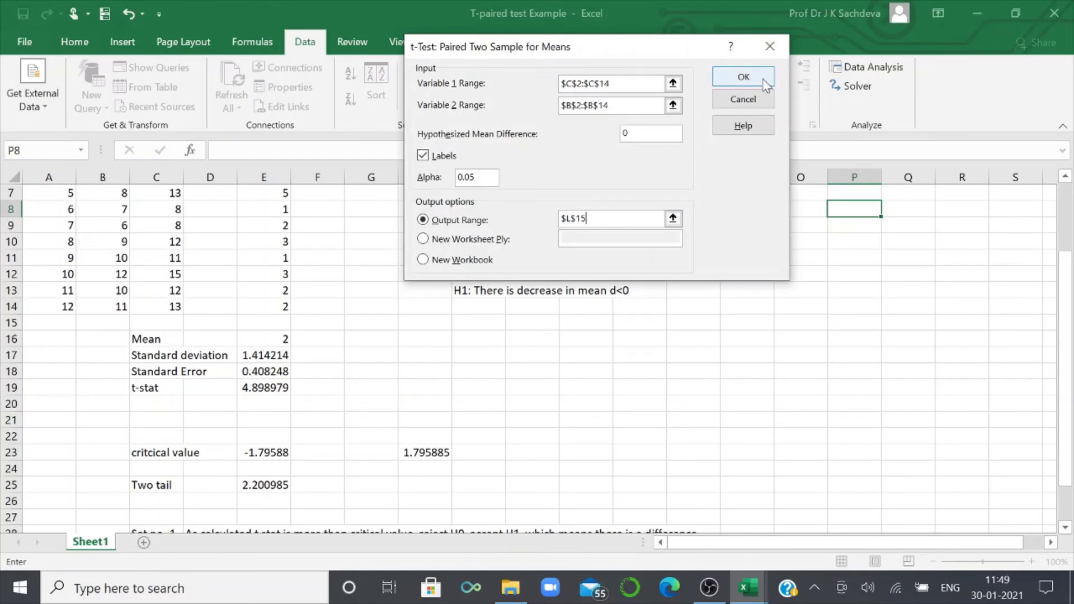
click(766, 79)
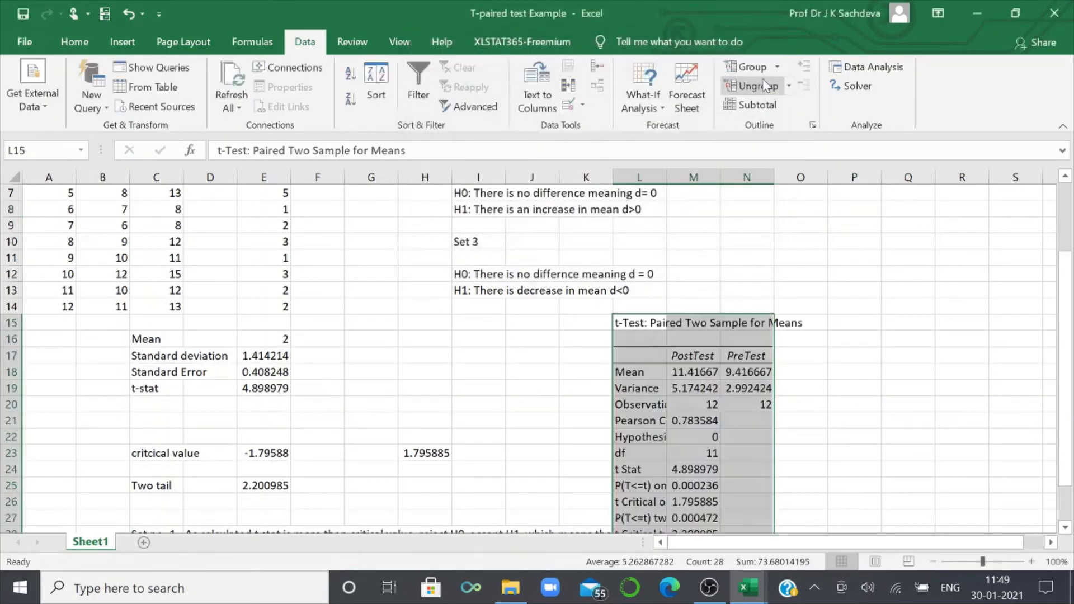
- Auto-fit columns L and M so the output labels and full decimal values show
scroll(865, 305, down, 1)
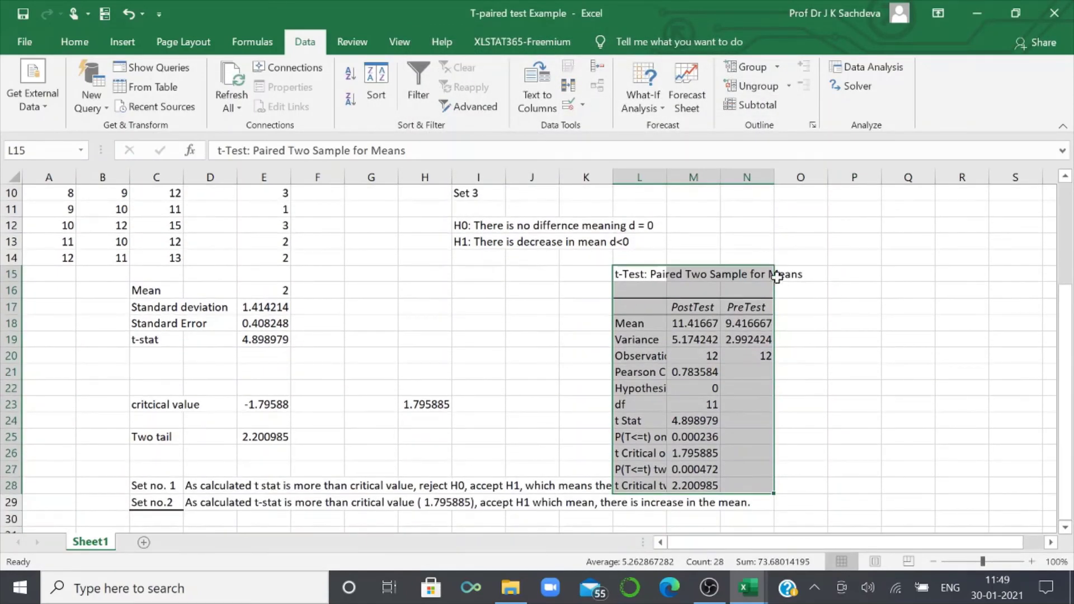
double_click(667, 182)
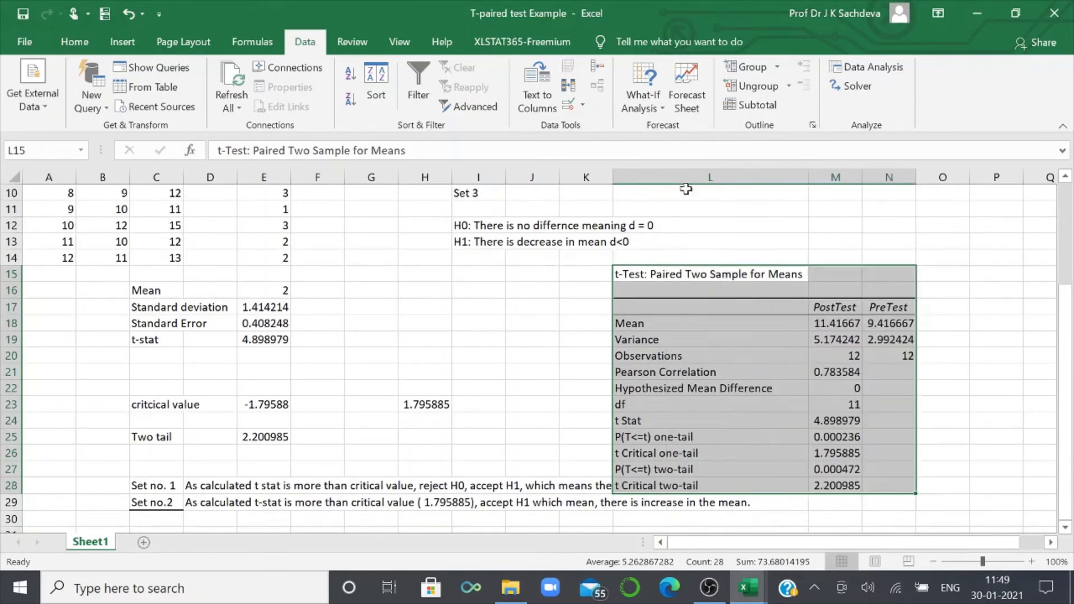
double_click(865, 177)
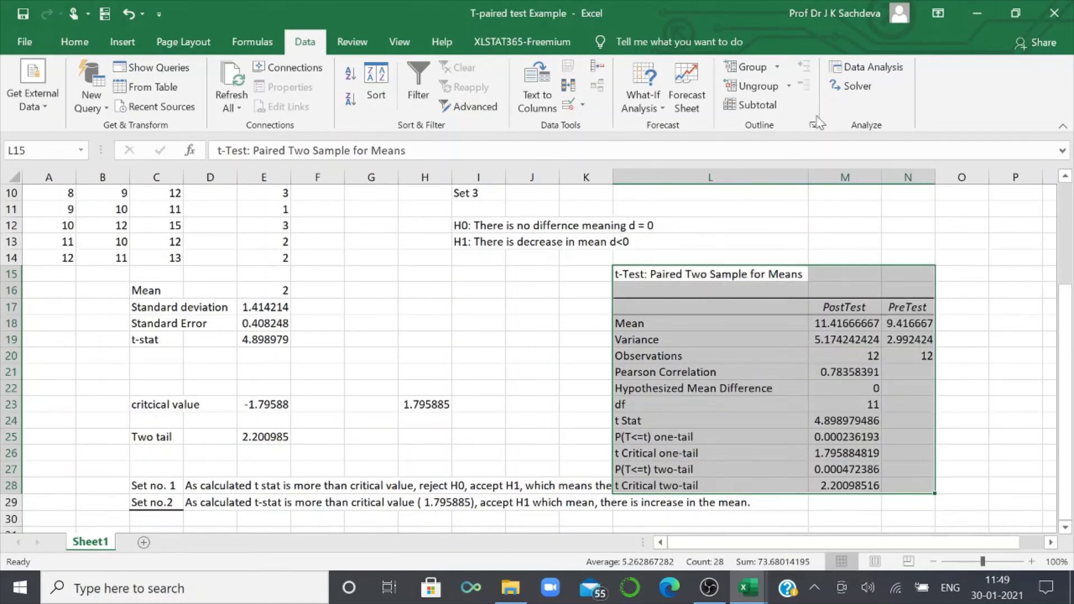
click(847, 240)
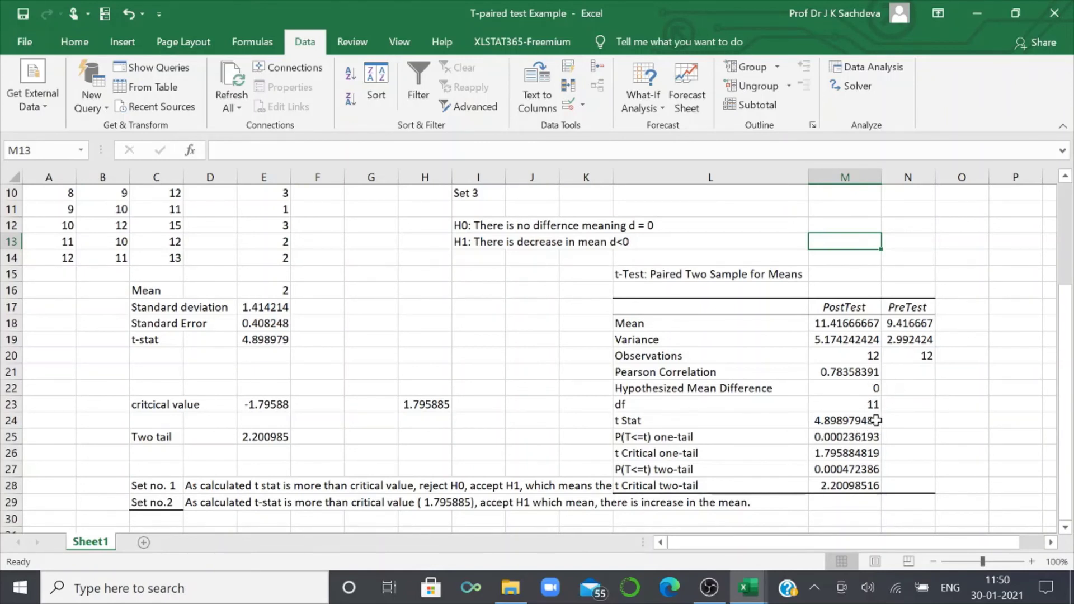
scroll(872, 420, down, 1)
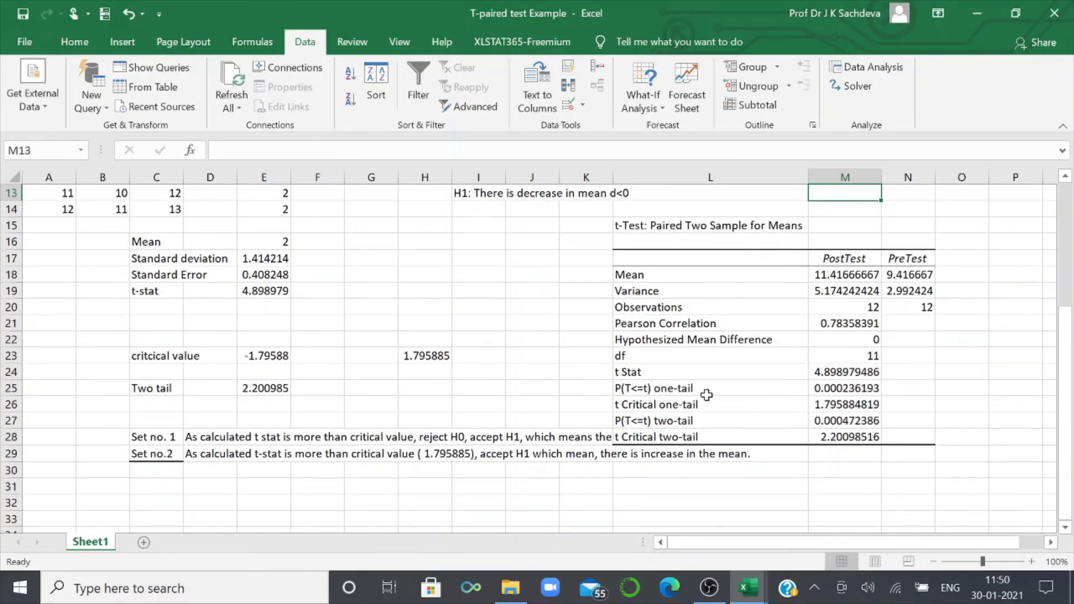
click(834, 393)
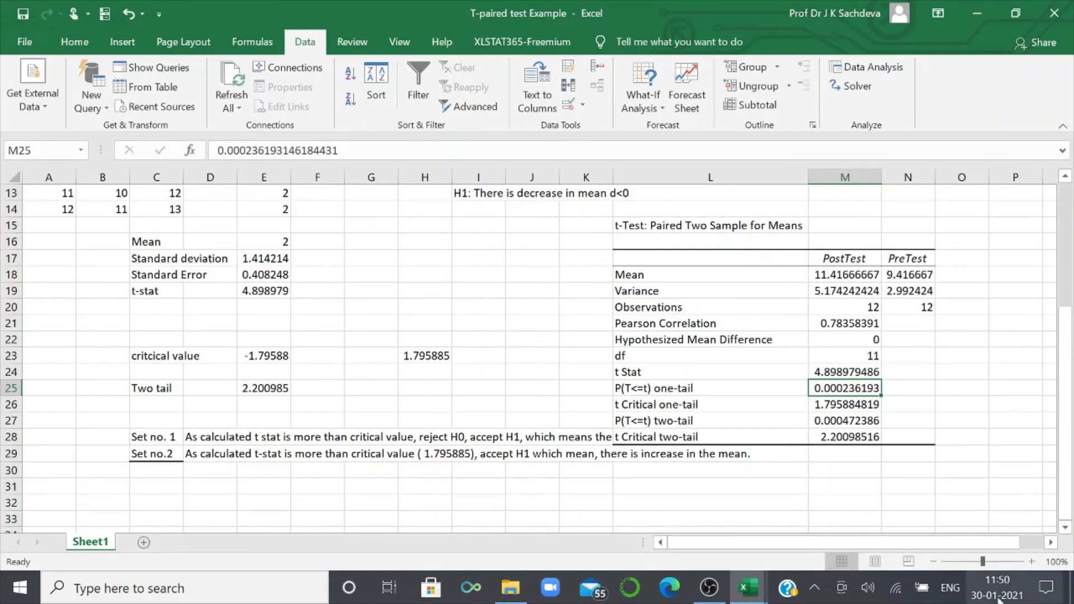
click(848, 404)
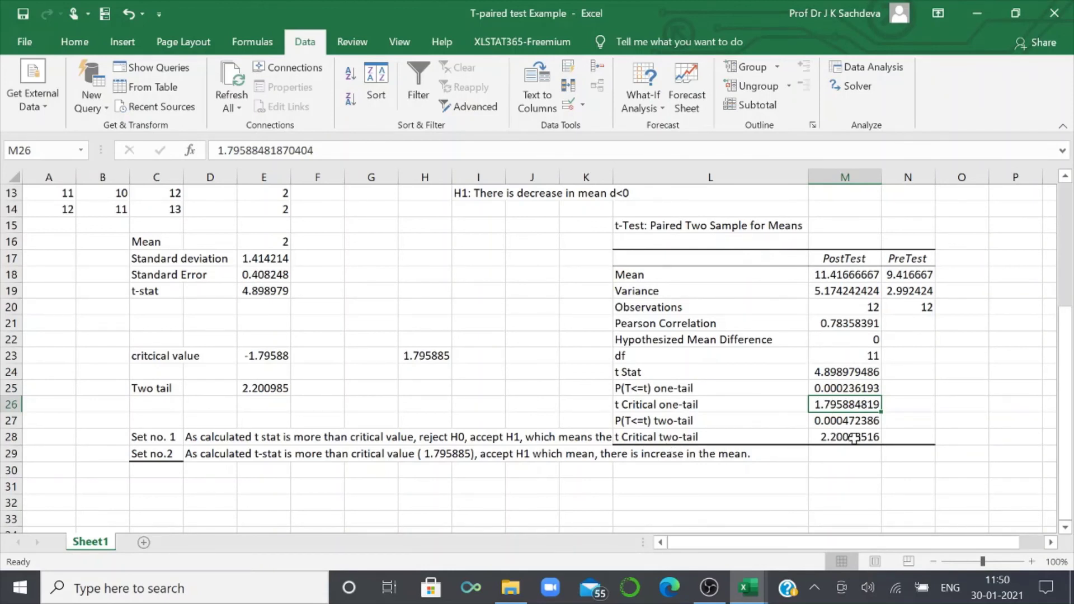
click(841, 389)
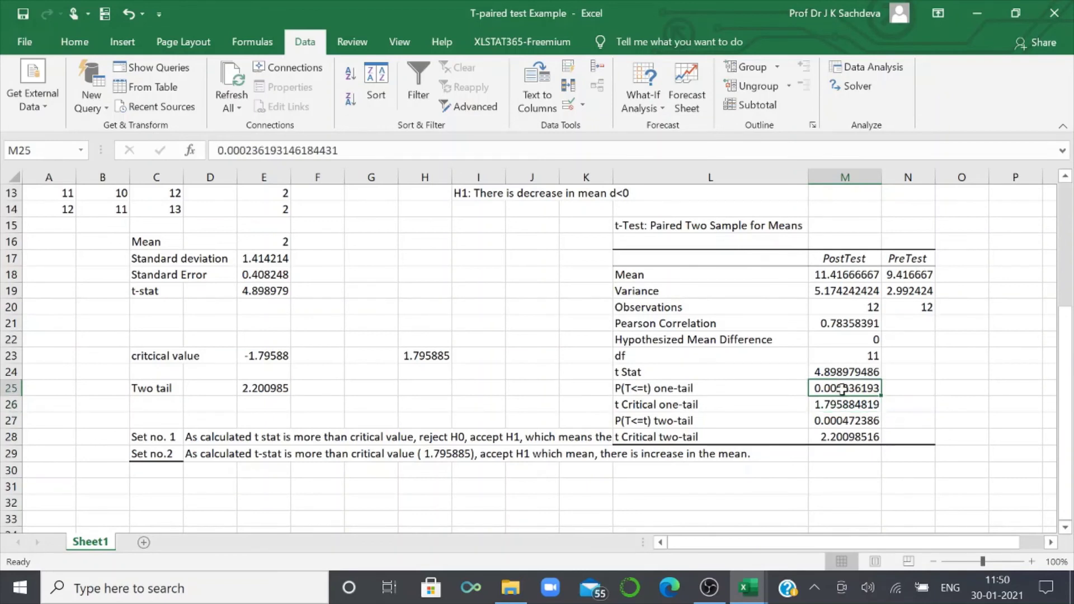
click(846, 421)
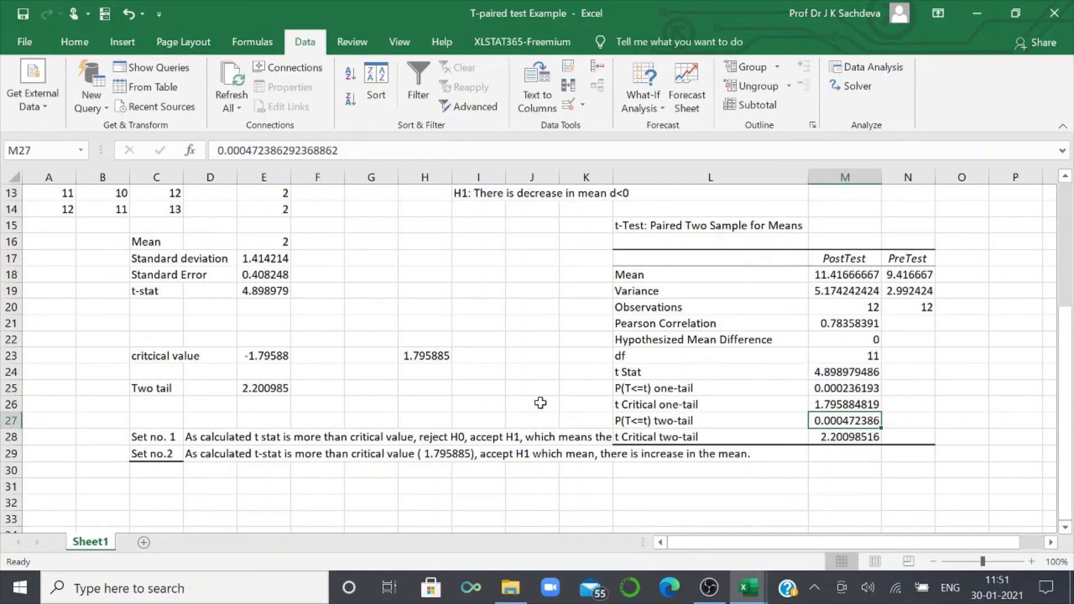
- Scroll through the worksheet to review the hypotheses and the t-test output
scroll(540, 403, up, 1)
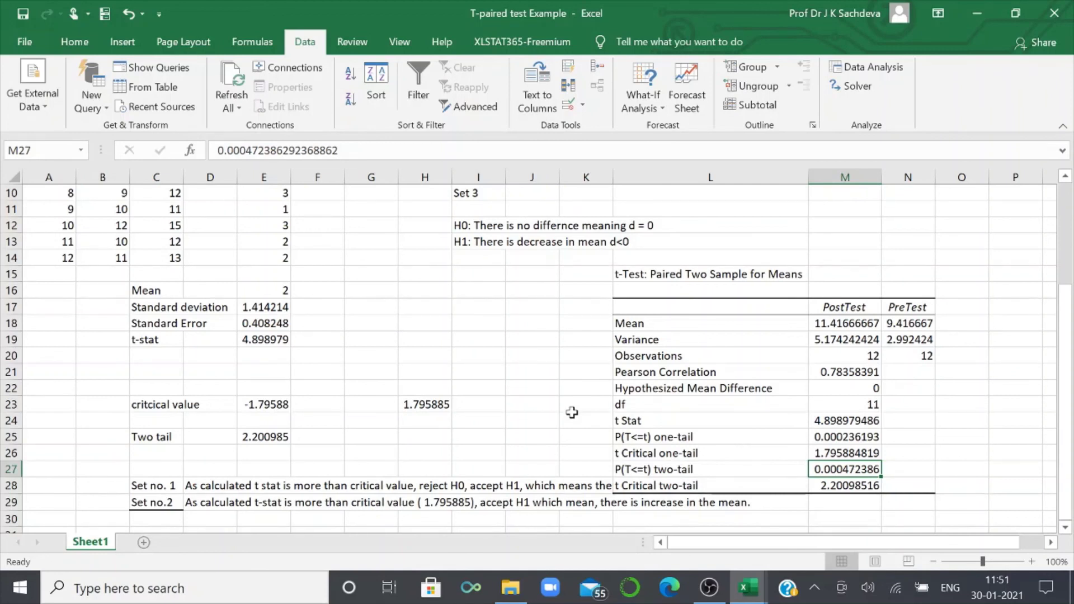
scroll(571, 413, up, 3)
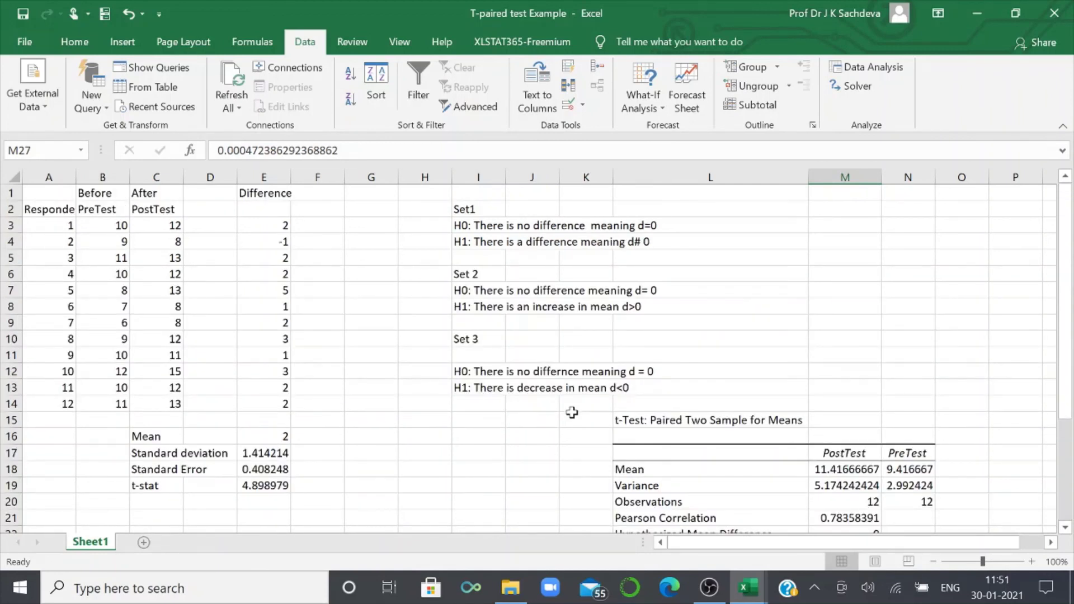
scroll(572, 413, down, 1)
scroll(571, 412, down, 3)
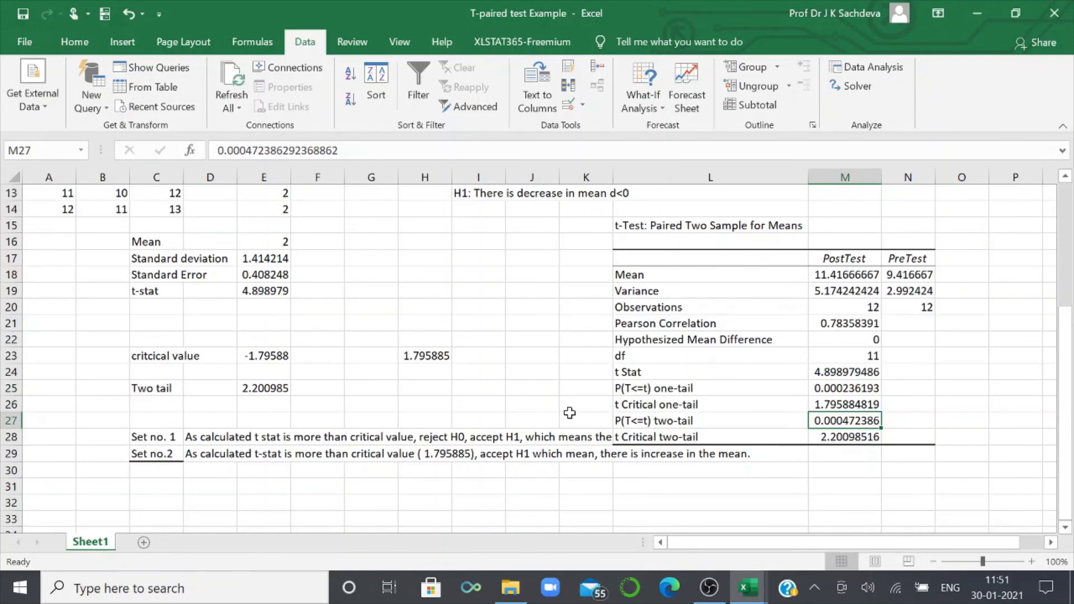
scroll(569, 412, up, 2)
scroll(569, 412, up, 2)
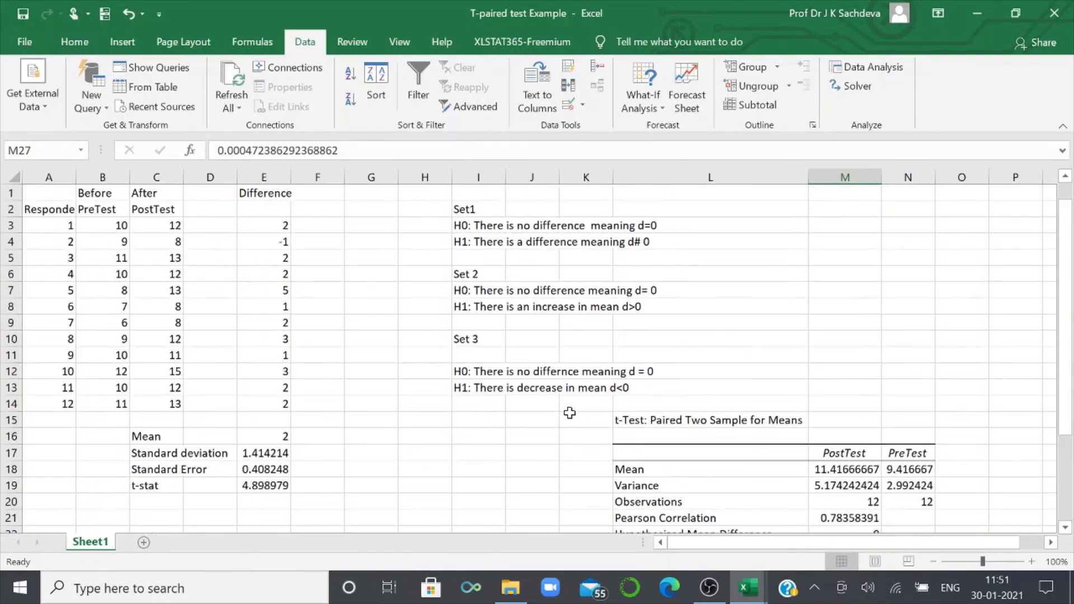